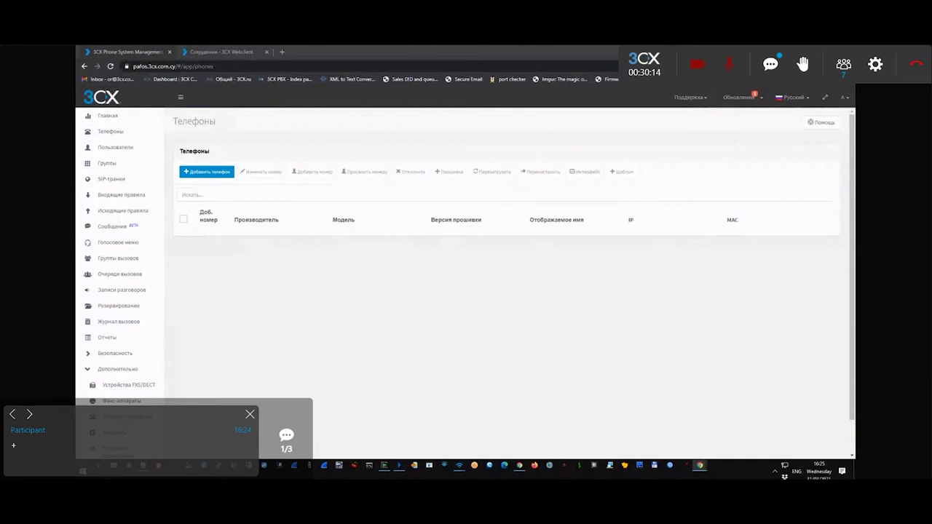
# Step: Dismiss the chat message notifications and open the call forwarding rules of user 000 admin
pyautogui.click(249, 415)
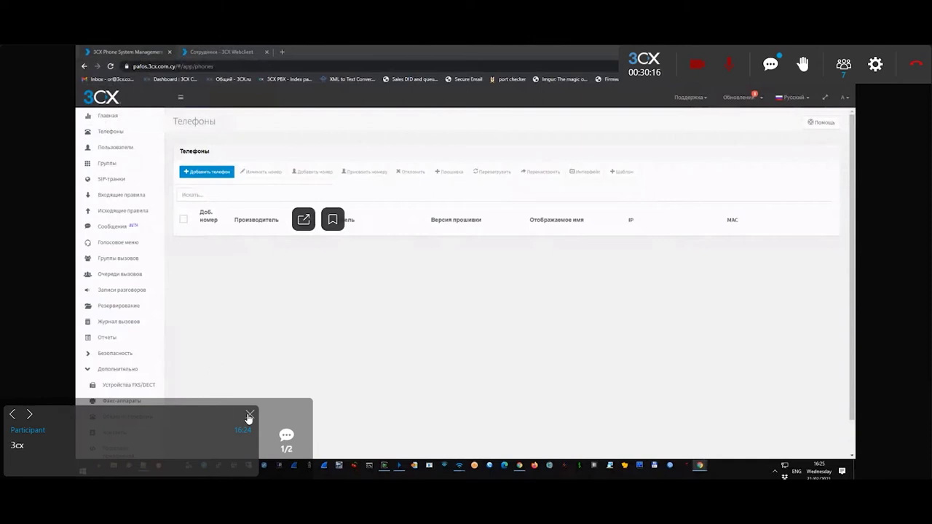
pyautogui.click(249, 415)
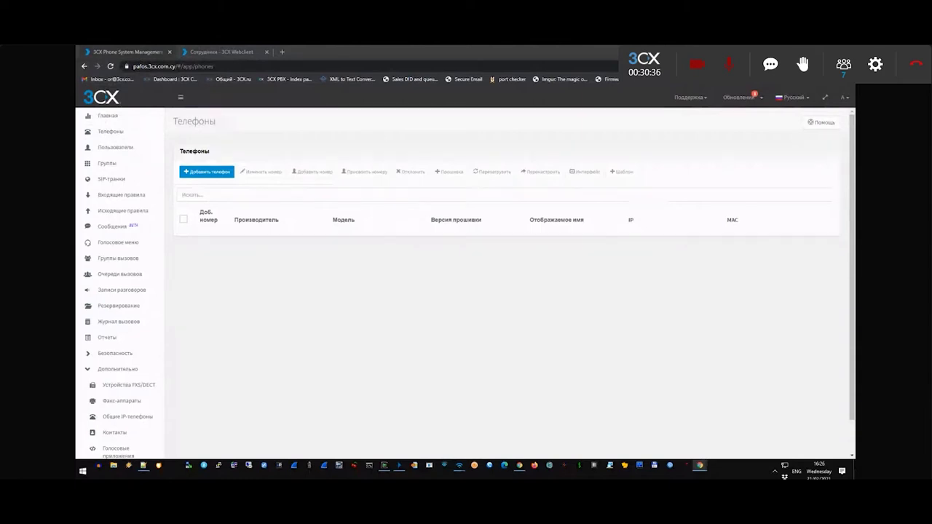
pyautogui.click(115, 147)
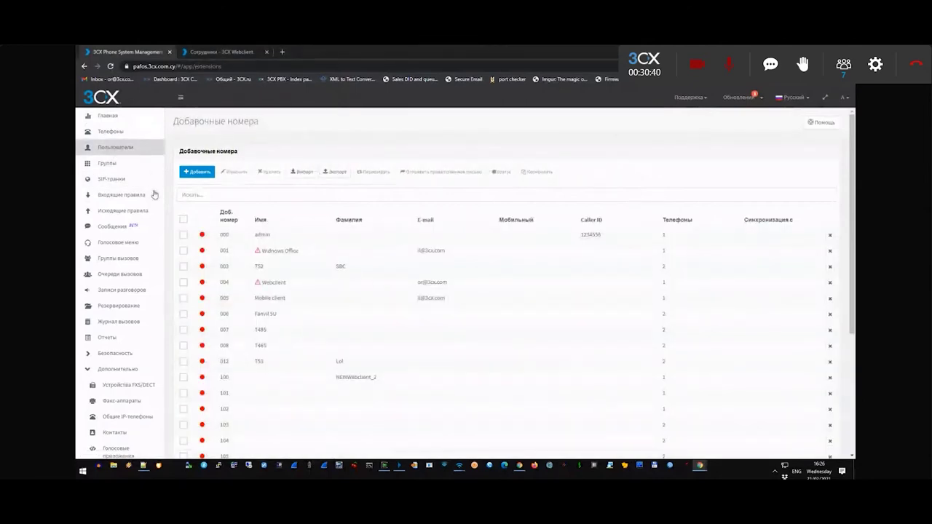
pyautogui.click(273, 237)
pyautogui.click(313, 155)
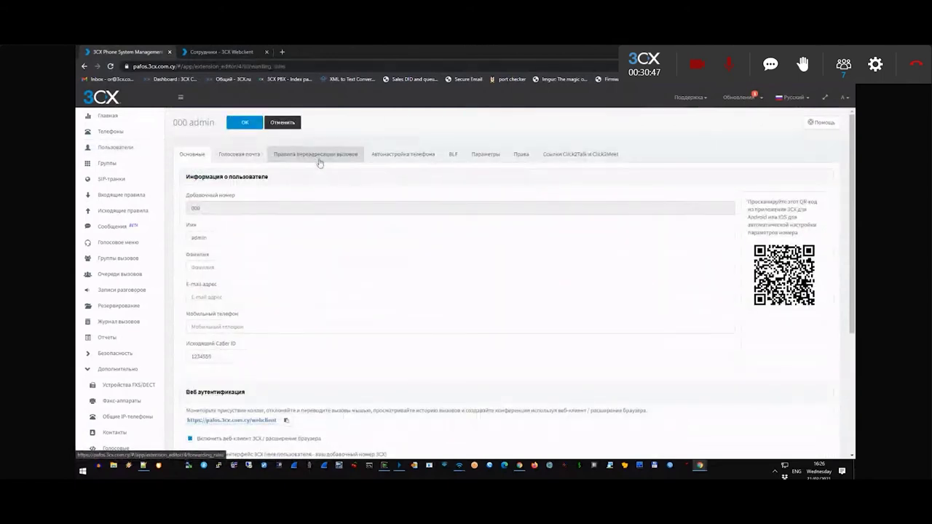
# Step: Choose the "Доступен" status and examine its no-answer timeout for internal calls
pyautogui.click(234, 209)
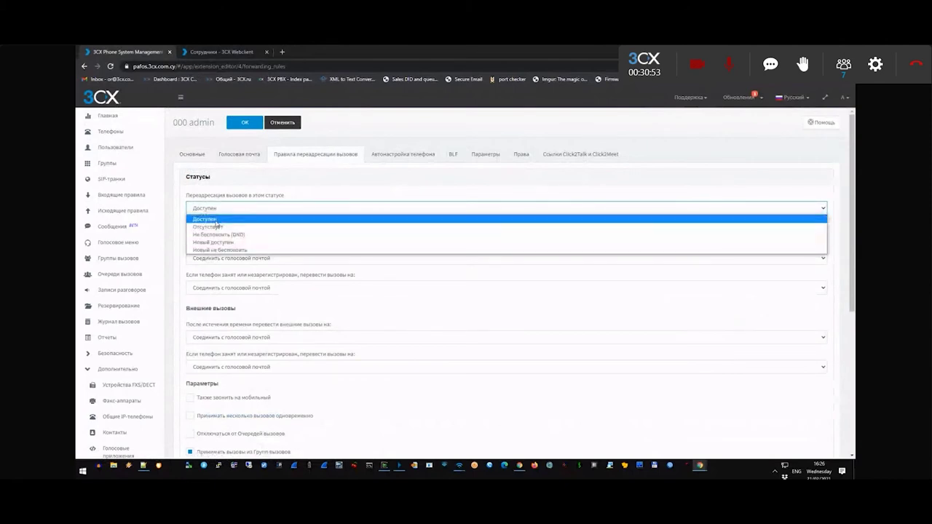
pyautogui.click(215, 220)
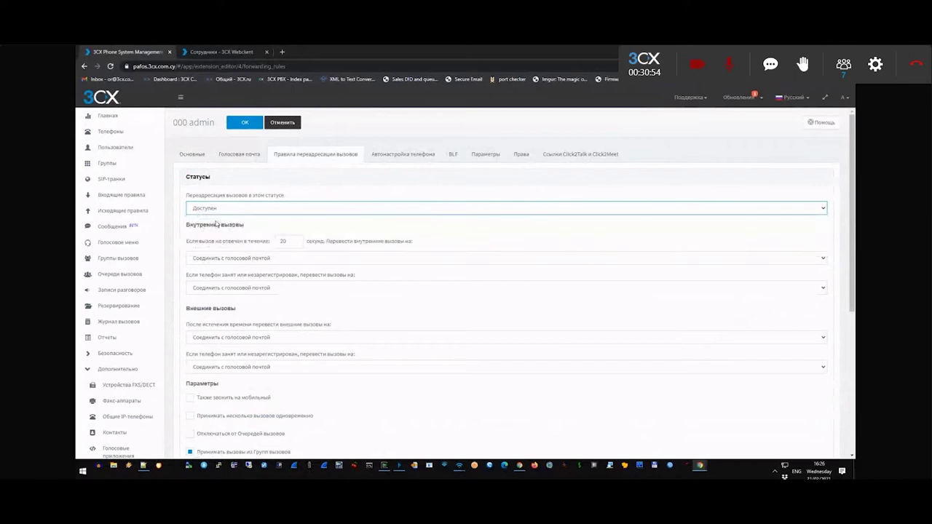
pyautogui.doubleClick(284, 242)
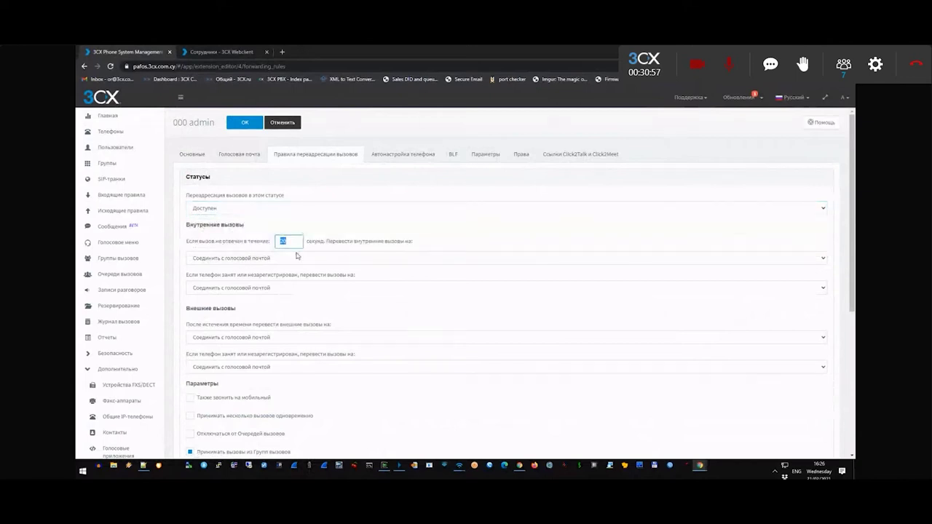
pyautogui.click(292, 242)
pyautogui.moveTo(292, 244); pyautogui.dragTo(271, 243)
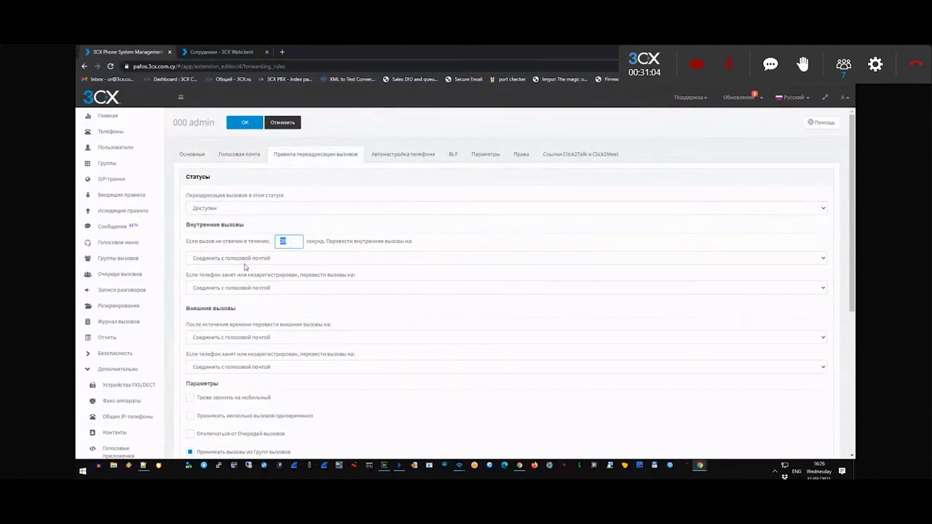
# Step: Examine the forwarding destinations for internal and external calls in the "Доступен" status
pyautogui.moveTo(189, 233); pyautogui.dragTo(245, 226)
pyautogui.click(213, 258)
pyautogui.click(210, 256)
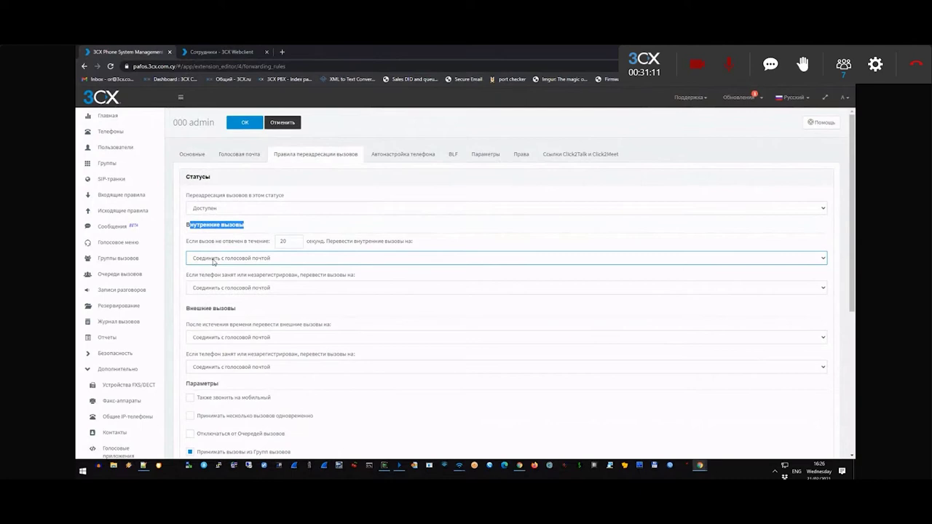
pyautogui.moveTo(188, 276); pyautogui.dragTo(232, 294)
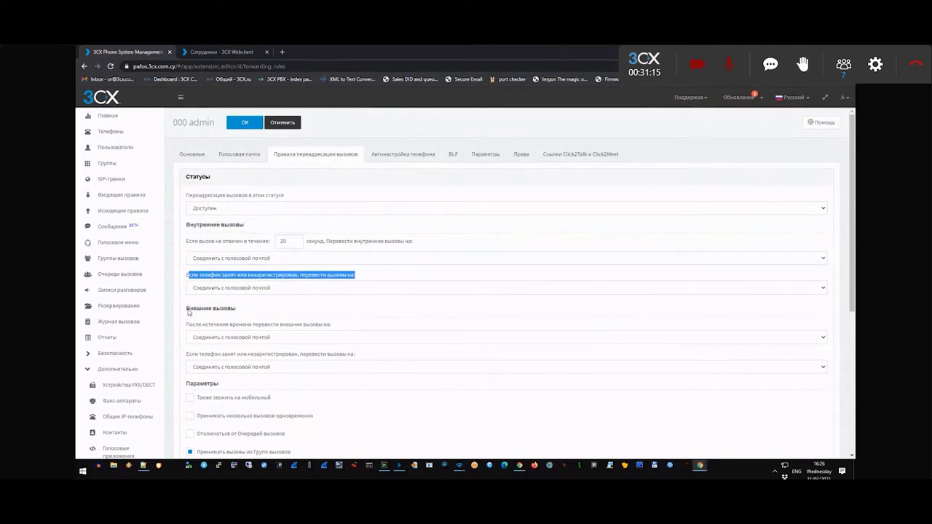
pyautogui.moveTo(188, 312); pyautogui.dragTo(267, 313)
pyautogui.click(230, 343)
pyautogui.click(230, 344)
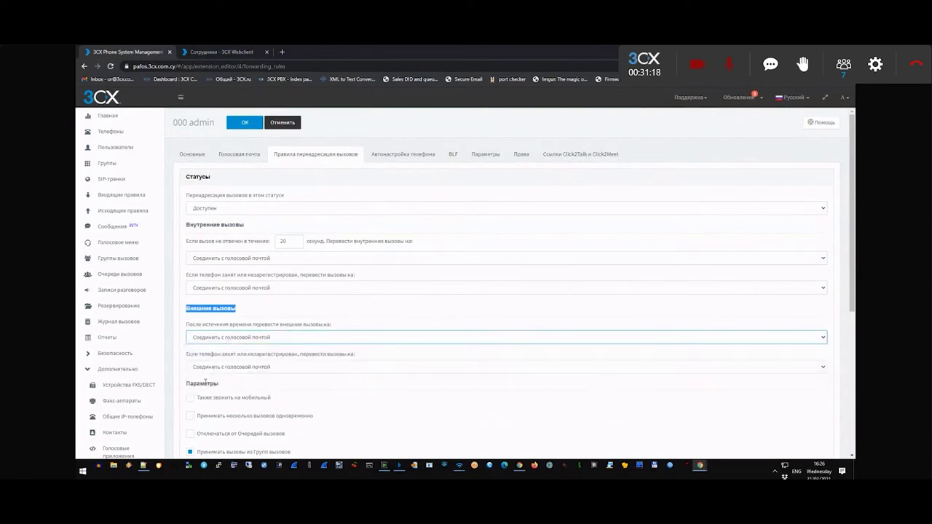
# Step: Enable "Также звонить на мобильный" in the options of the "Доступен" status
pyautogui.click(206, 381)
pyautogui.doubleClick(204, 383)
pyautogui.click(199, 400)
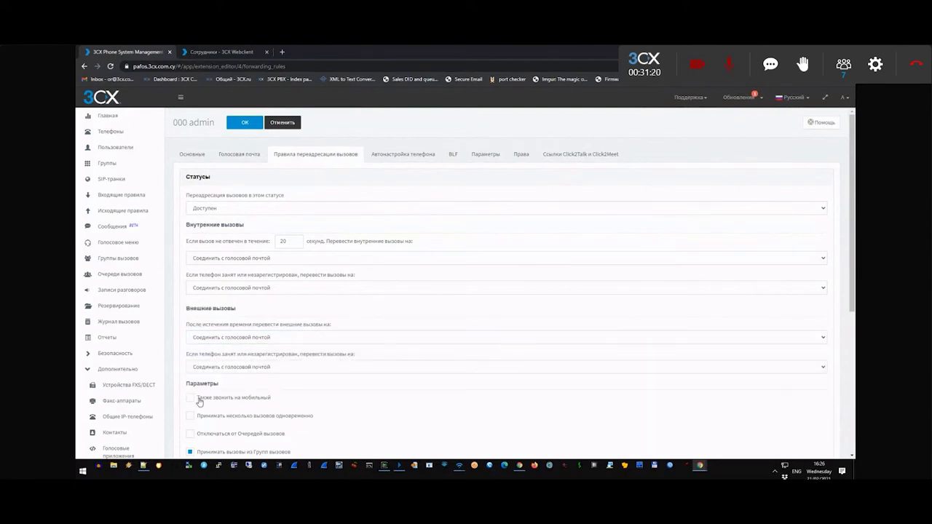
pyautogui.moveTo(198, 400); pyautogui.dragTo(274, 399)
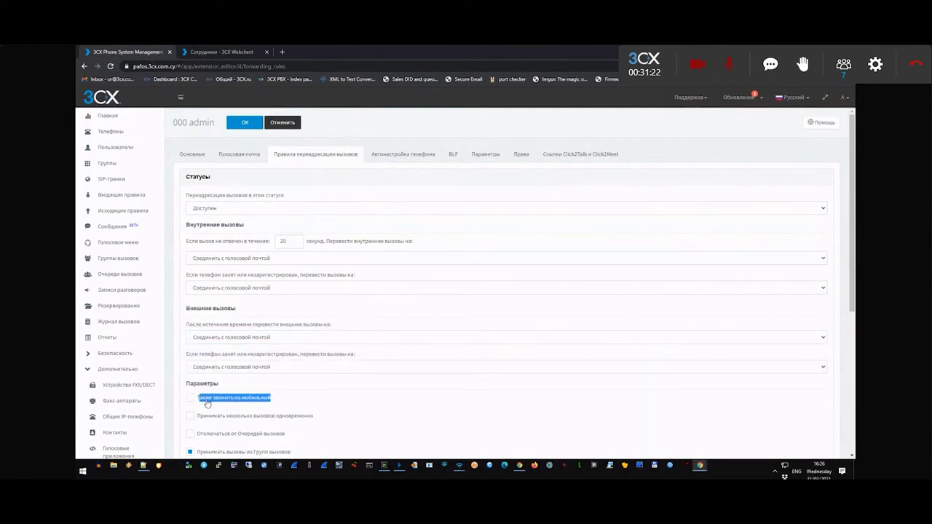
pyautogui.click(211, 356)
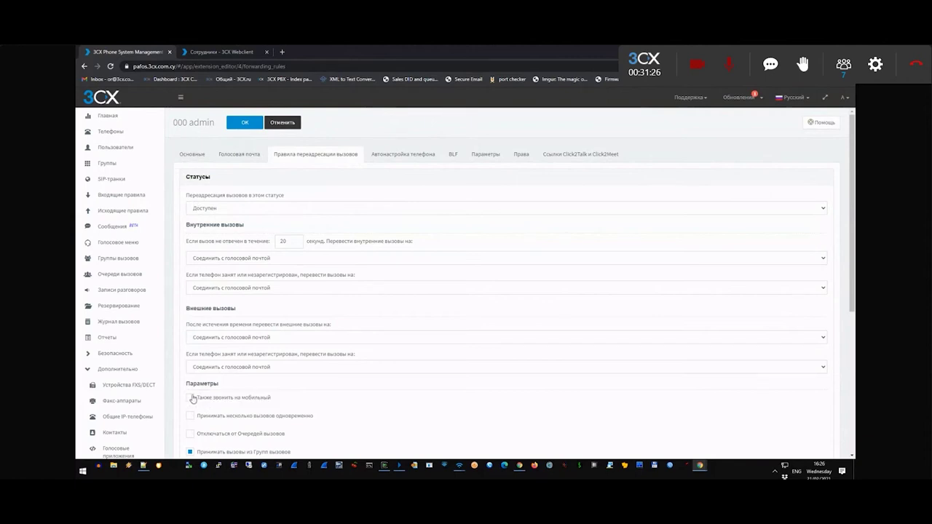
pyautogui.click(190, 397)
# Step: Check the mobile phone field in the user's basic information and enable "Принимать несколько вызовов одновременно" in the forwarding rules
pyautogui.click(196, 154)
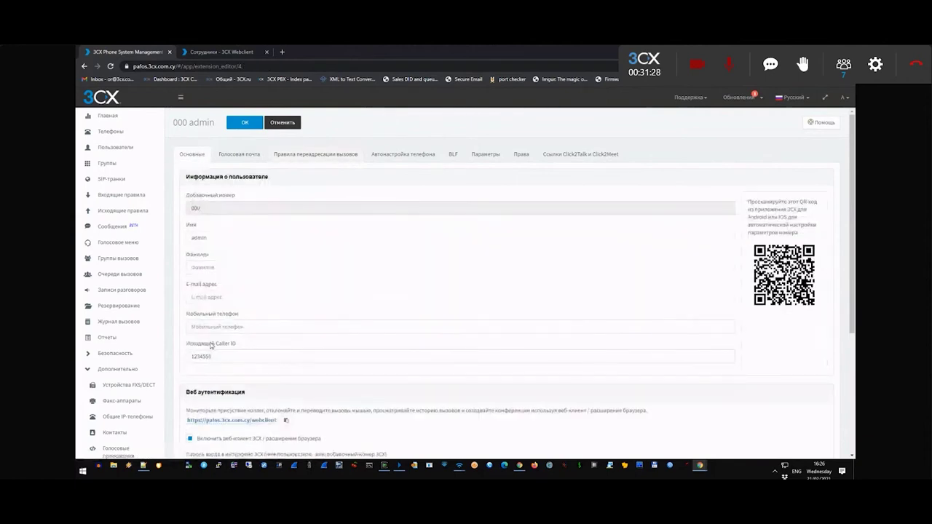
pyautogui.moveTo(190, 317); pyautogui.dragTo(191, 299)
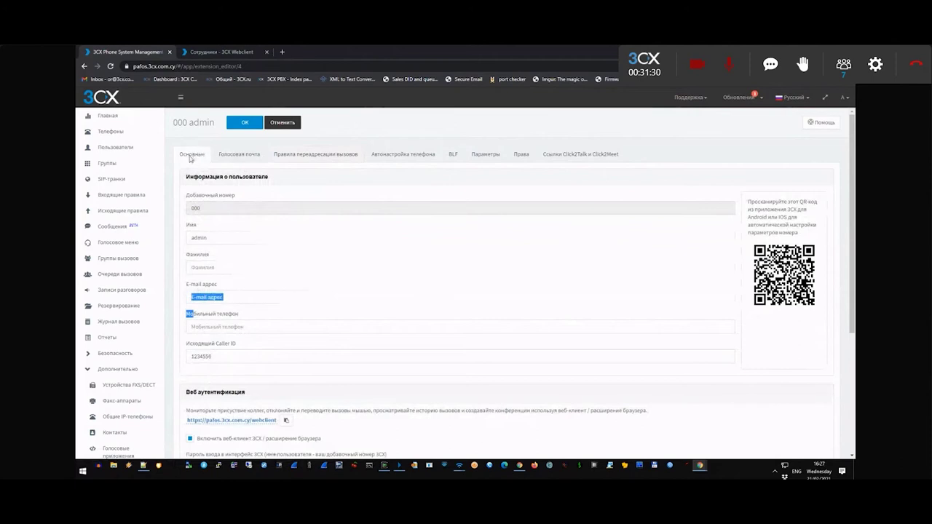
pyautogui.click(191, 318)
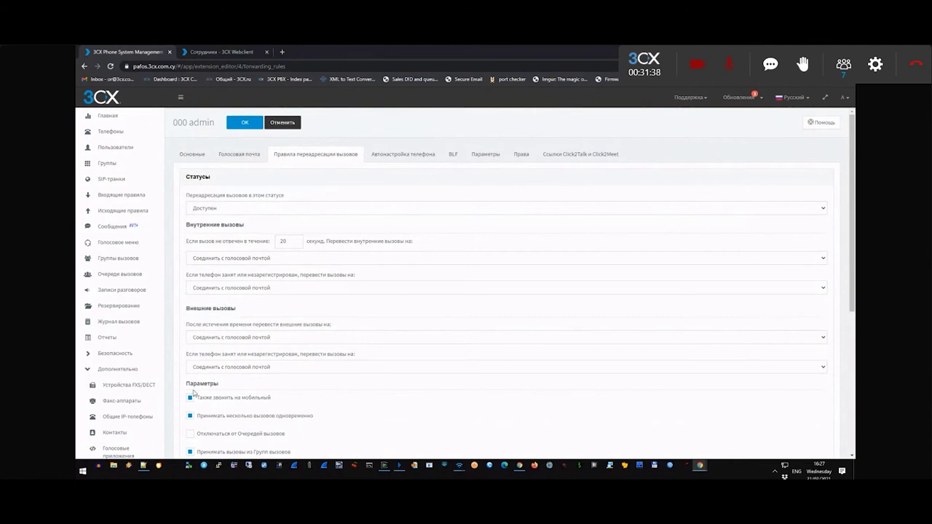
# Step: Examine the queue logout option of the "Доступен" status and the forwarding rules of the "Отсутствует" status
pyautogui.scroll(-1, 281, 434)
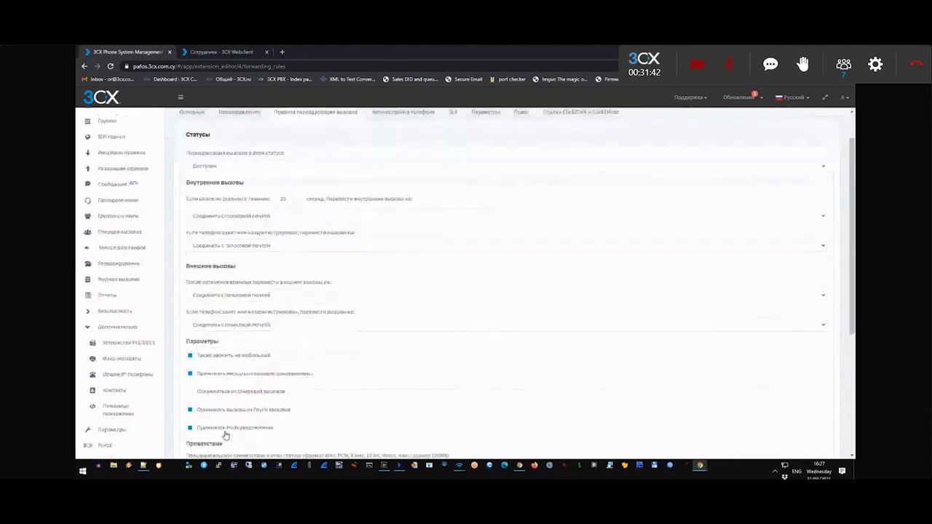
pyautogui.moveTo(295, 351); pyautogui.dragTo(202, 359)
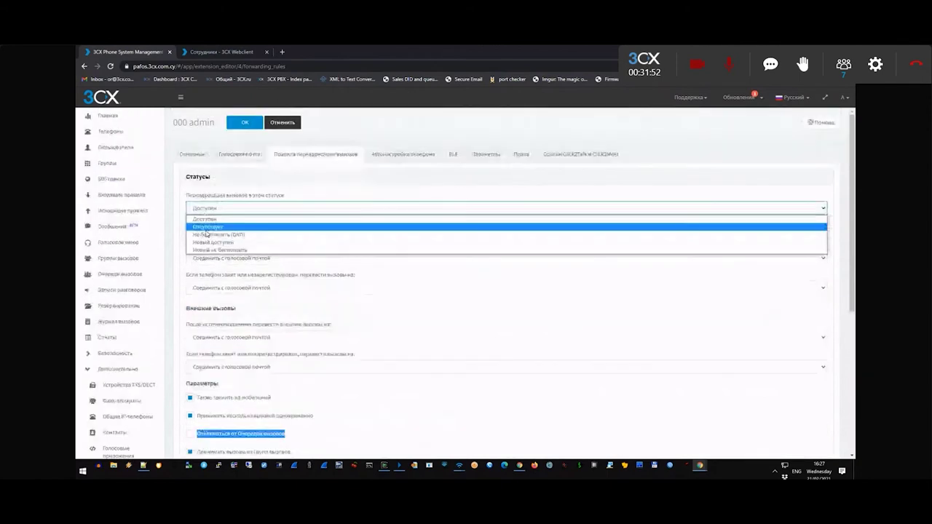
pyautogui.click(208, 230)
pyautogui.scroll(-1, 223, 298)
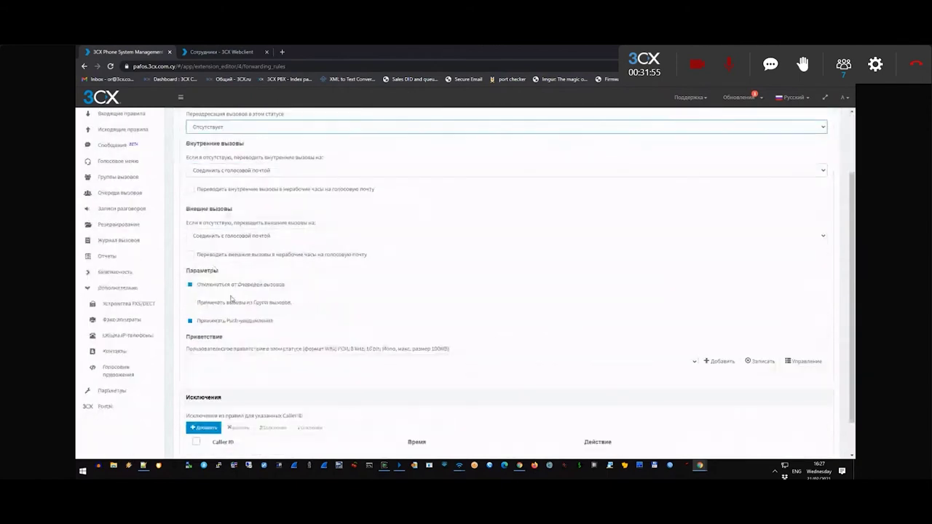
pyautogui.scroll(1, 252, 278)
# Step: For the "Не беспокоить (DND)" status, disable "Отключаться от Очередей вызовов" and enable "Принимать вызовы из Групп вызовов"
pyautogui.click(240, 209)
pyautogui.click(240, 234)
pyautogui.scroll(-1, 244, 299)
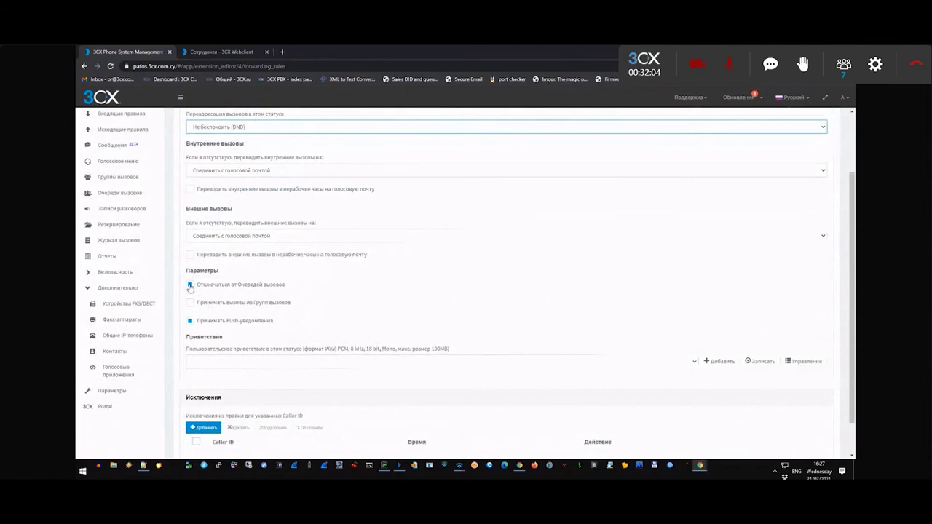
pyautogui.scroll(2, 227, 163)
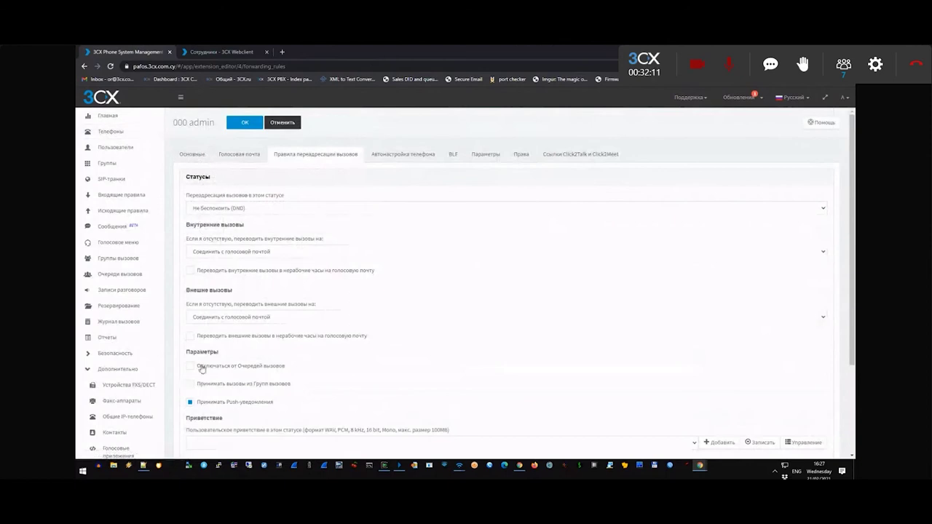
pyautogui.moveTo(197, 367); pyautogui.dragTo(286, 370)
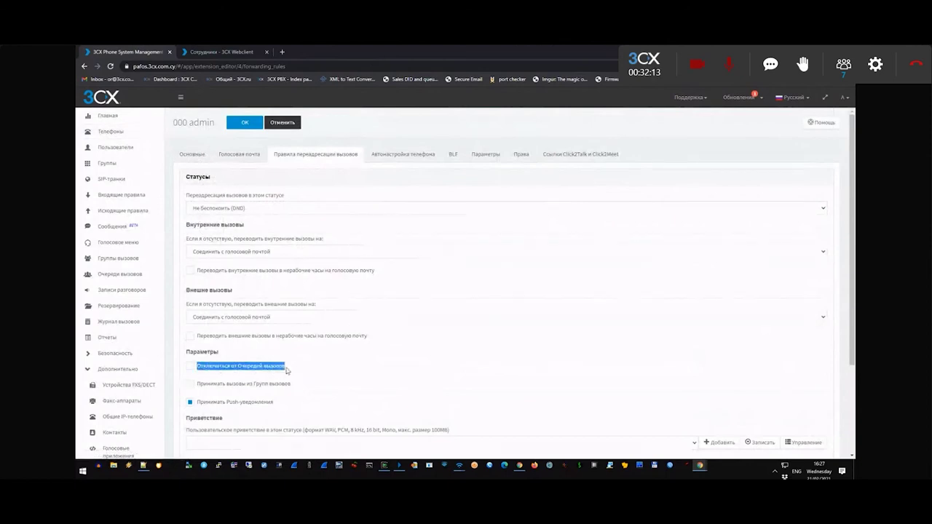
pyautogui.click(190, 384)
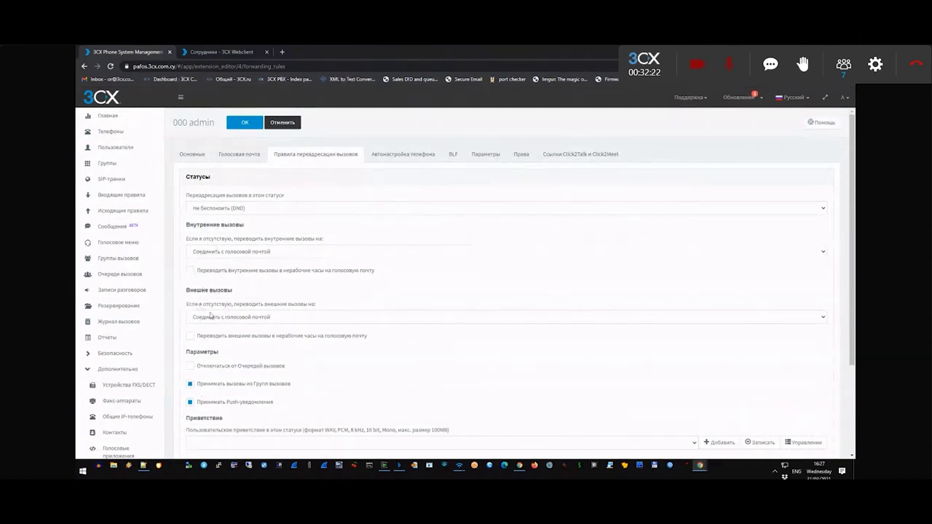
# Step: Forward external calls in the DND status to the mobile number and enable "С запросом (возможность принять или отклонить вызов)"
pyautogui.click(217, 318)
pyautogui.click(218, 343)
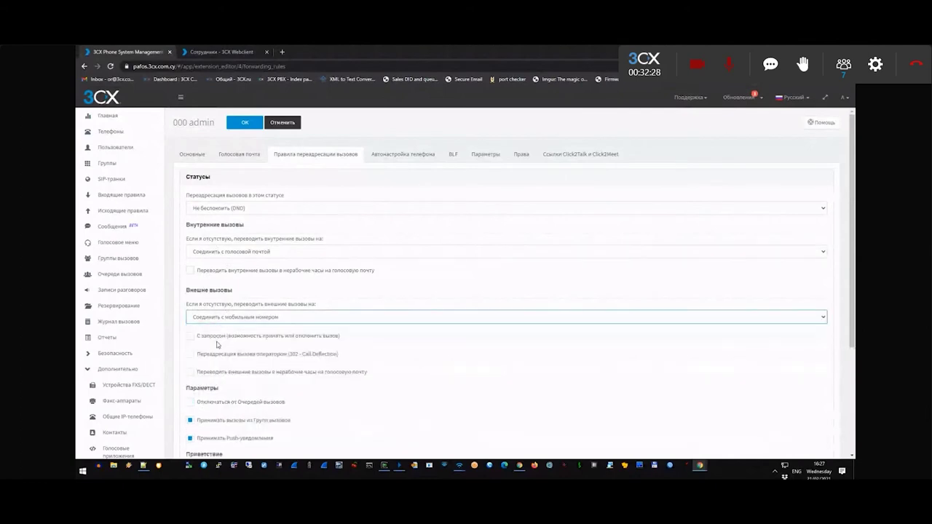
pyautogui.click(191, 336)
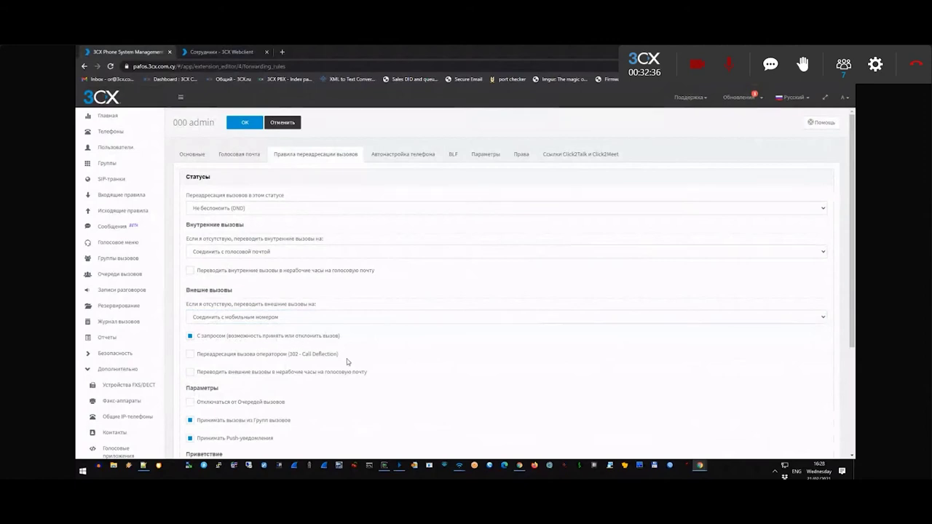
pyautogui.doubleClick(199, 337)
pyautogui.moveTo(201, 342); pyautogui.dragTo(340, 337)
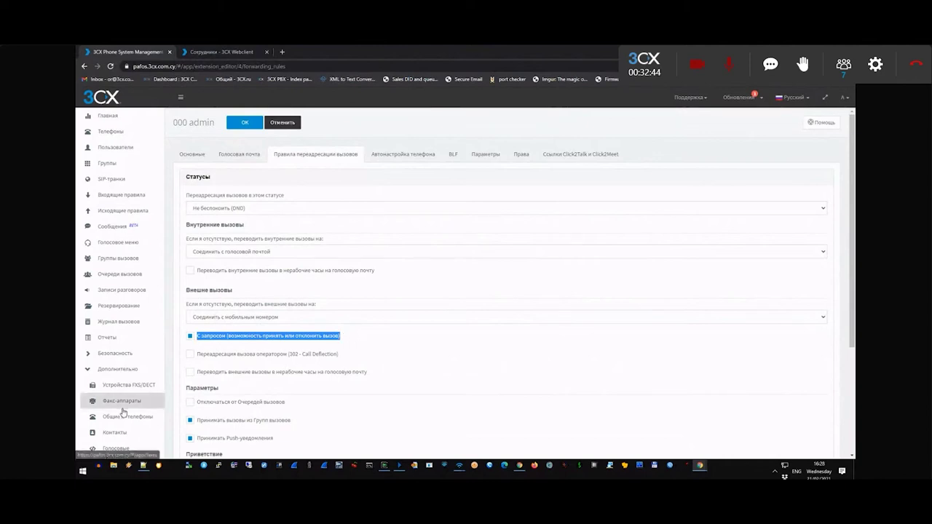
# Step: Open the system settings in a new browser tab, examine the "Основные параметры" page and close it with confirmation
pyautogui.scroll(-2, 120, 411)
pyautogui.middleClick(116, 314)
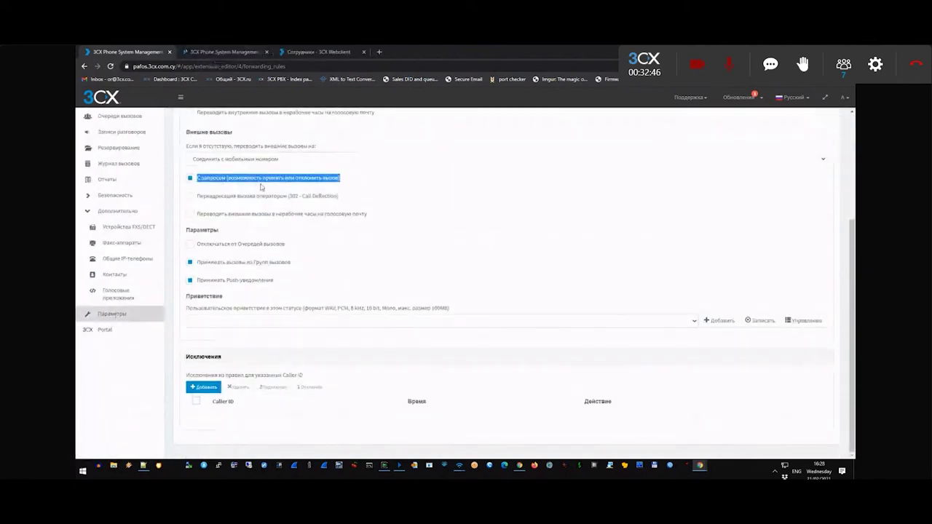
pyautogui.click(225, 51)
pyautogui.click(423, 269)
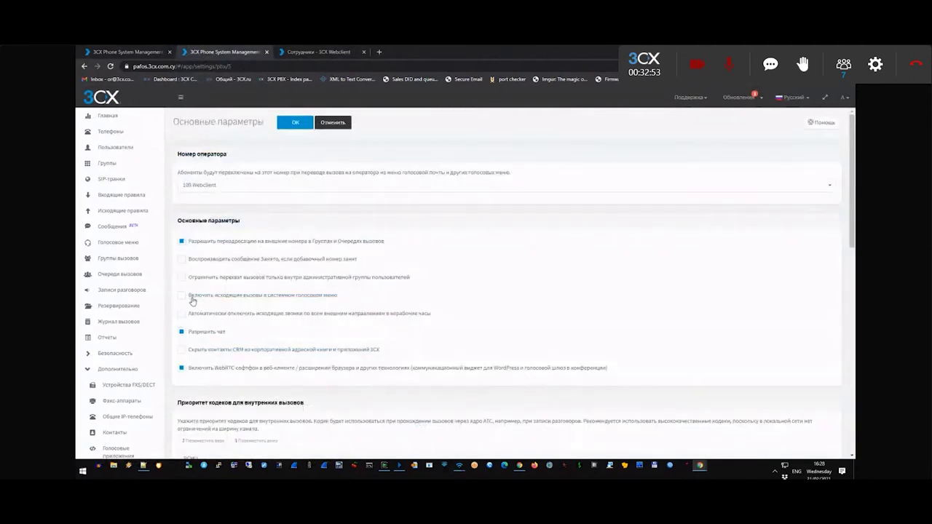
pyautogui.click(295, 122)
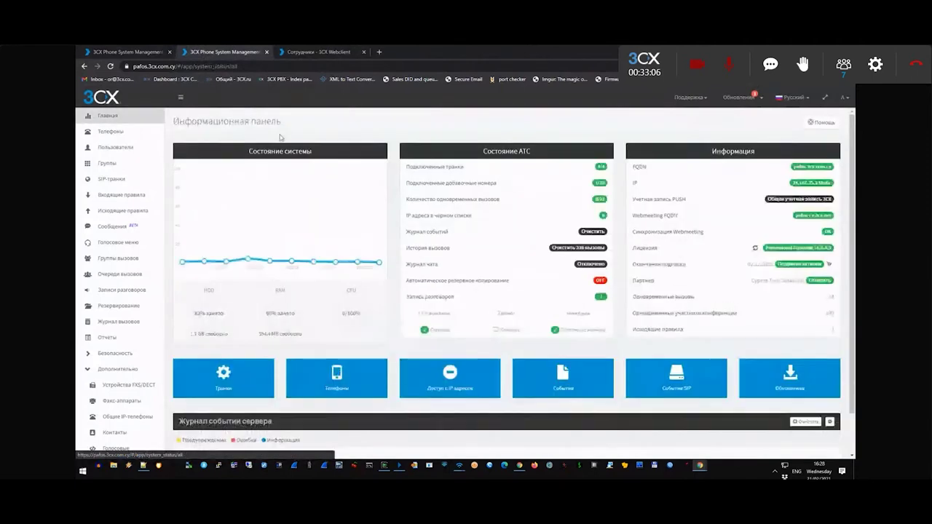
# Step: Open user 000 admin in the second browser tab and re-examine the "С запросом" option in the first tab's forwarding rules
pyautogui.click(115, 147)
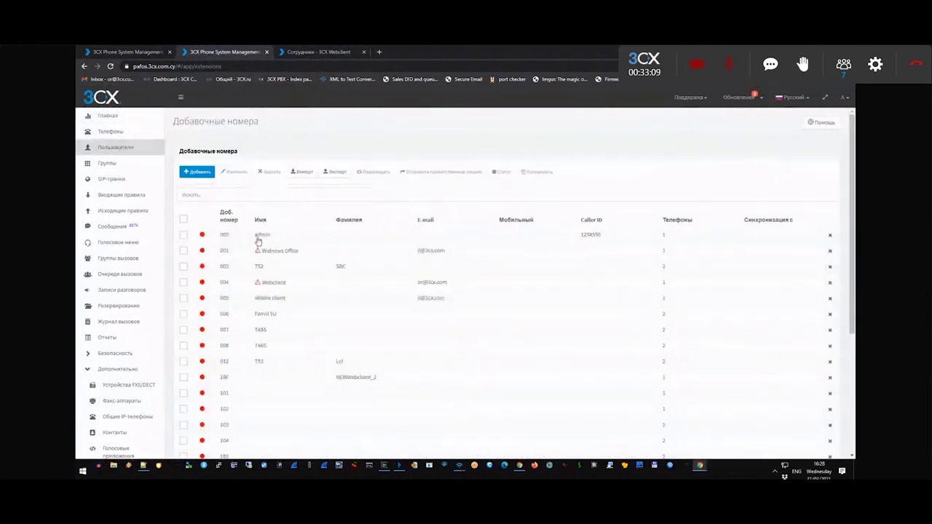
pyautogui.click(258, 241)
pyautogui.click(125, 53)
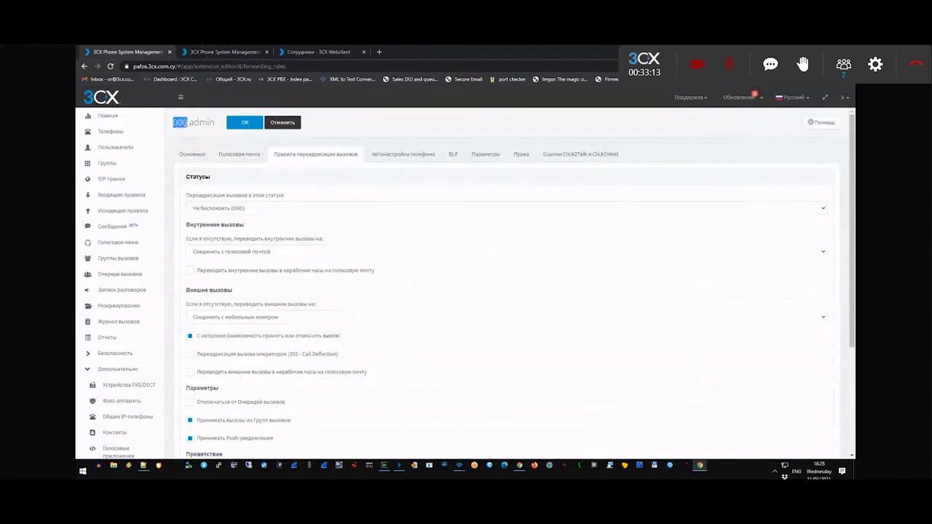
pyautogui.scroll(-2, 194, 251)
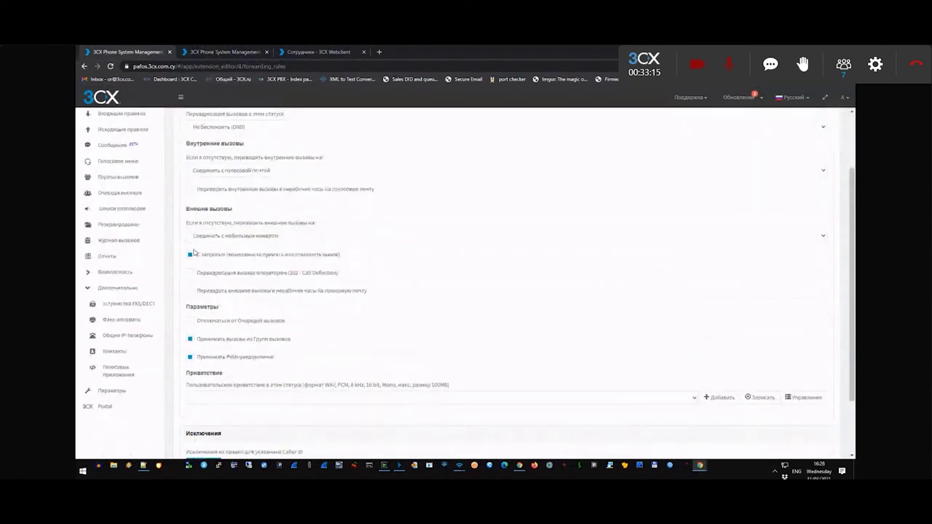
pyautogui.moveTo(199, 259); pyautogui.dragTo(332, 258)
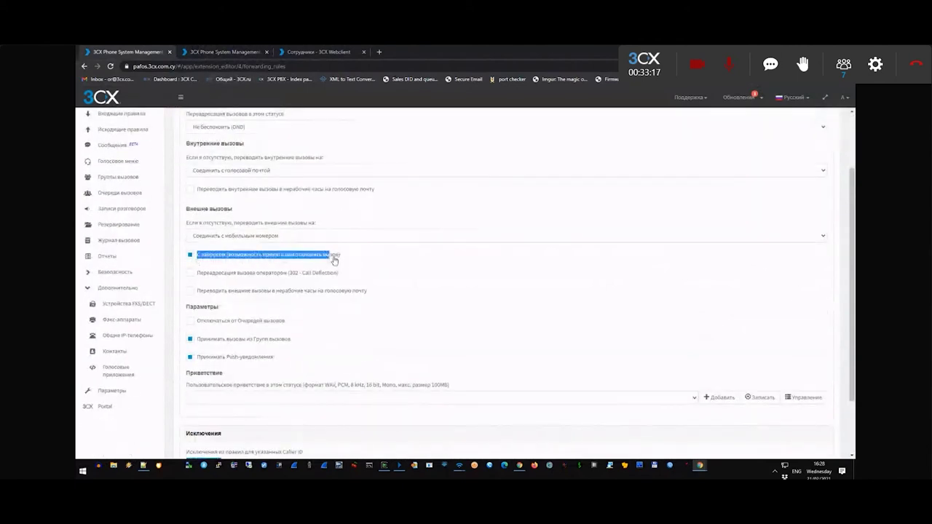
# Step: In the second tab's extension options, enable "Запрашивать имя звонящего с помощью голосового меню" and highlight its label
pyautogui.click(219, 52)
pyautogui.click(483, 152)
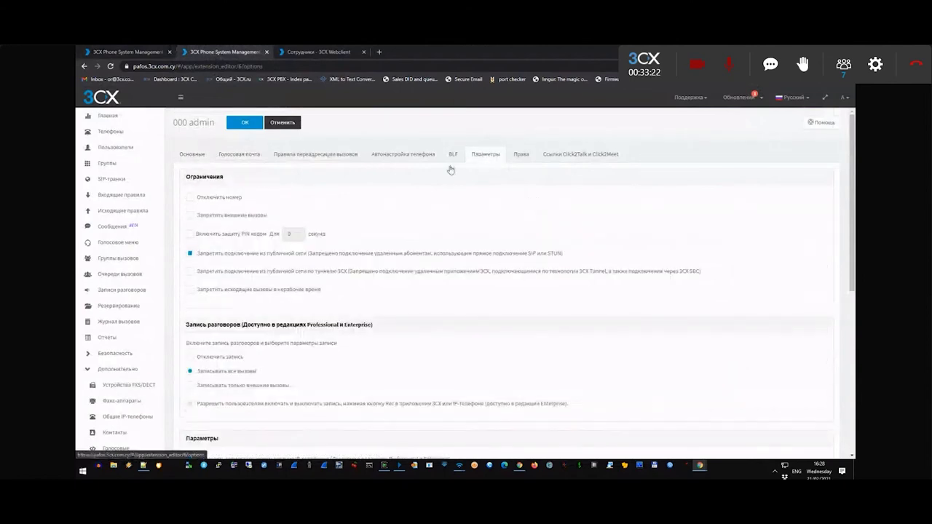
pyautogui.scroll(-2, 206, 327)
pyautogui.click(190, 315)
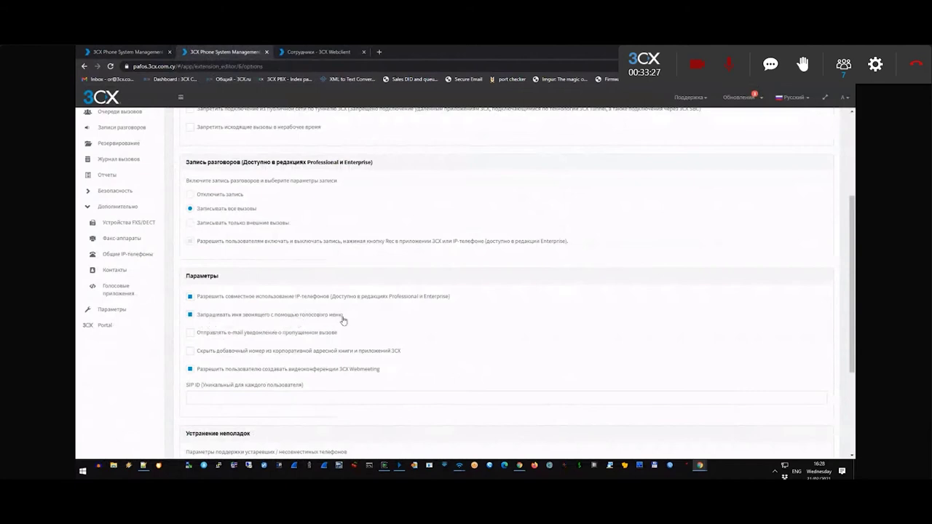
pyautogui.moveTo(346, 318); pyautogui.dragTo(195, 319)
# Step: Compare the caller-name prompt option in the extension options with the "С запросом" option in the first tab's forwarding rules
pyautogui.hotkey('ctrl', 'shift', 'Tab')
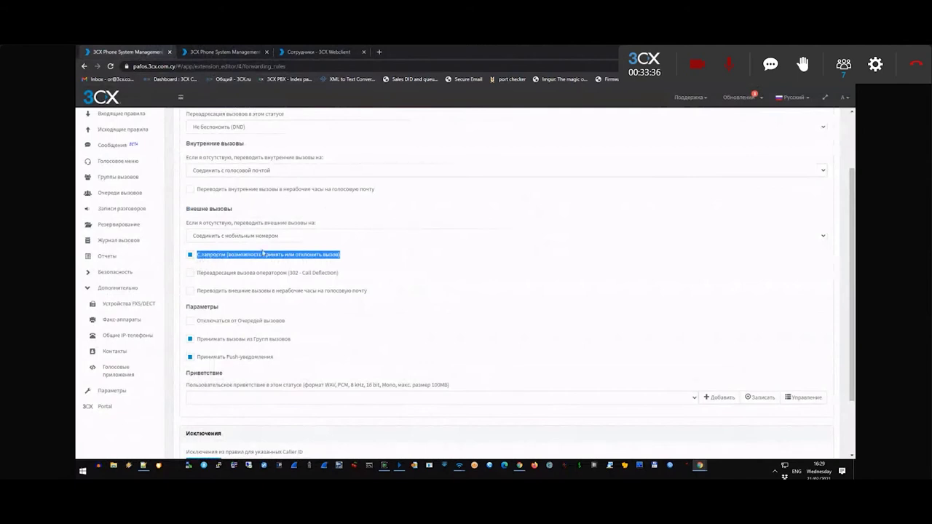
pyautogui.click(219, 55)
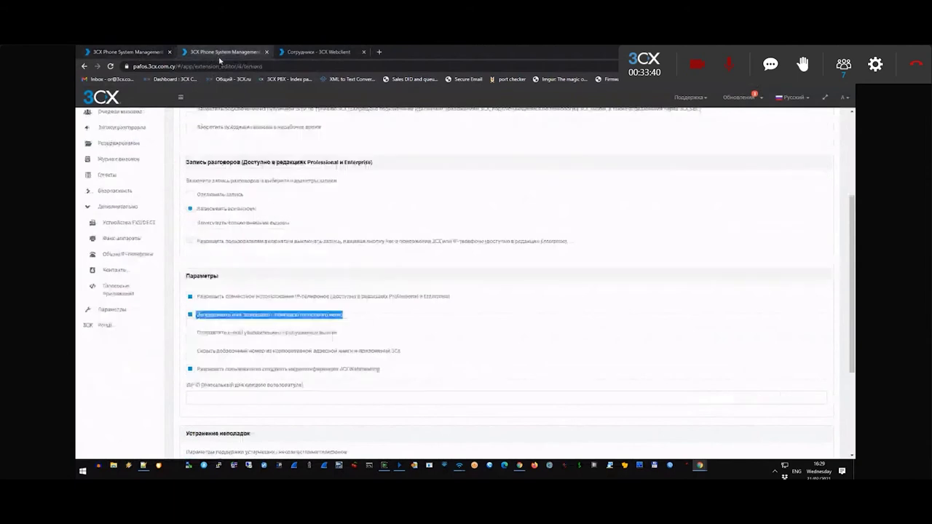
pyautogui.click(191, 319)
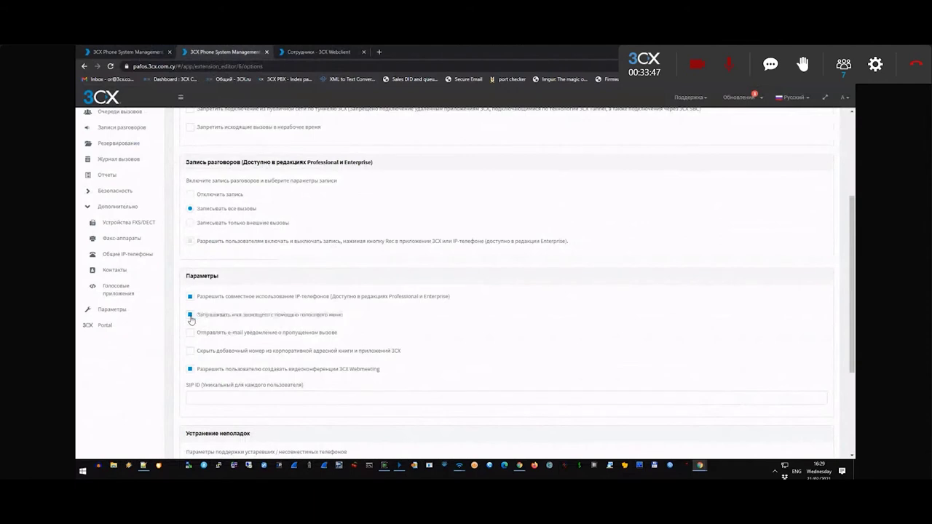
pyautogui.hotkey('ctrl', 'pageup')
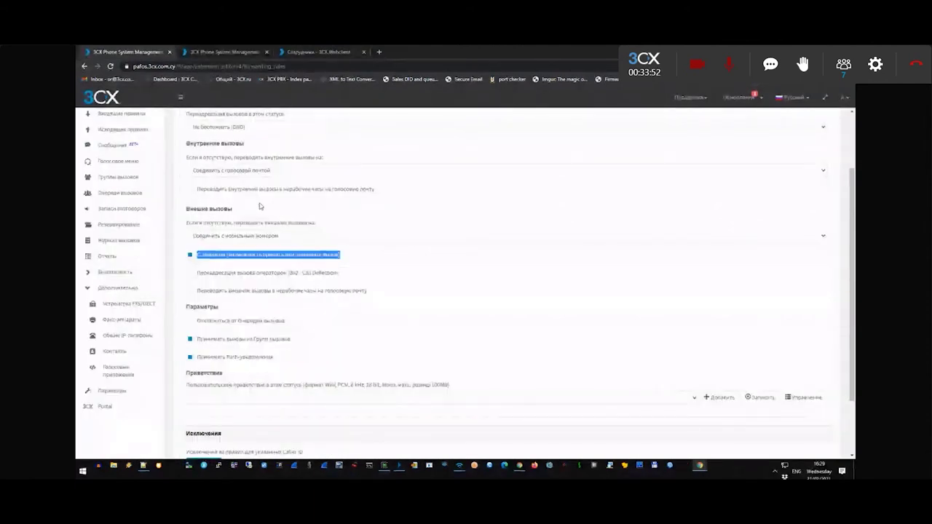
pyautogui.hotkey('ctrl', 'pagedown')
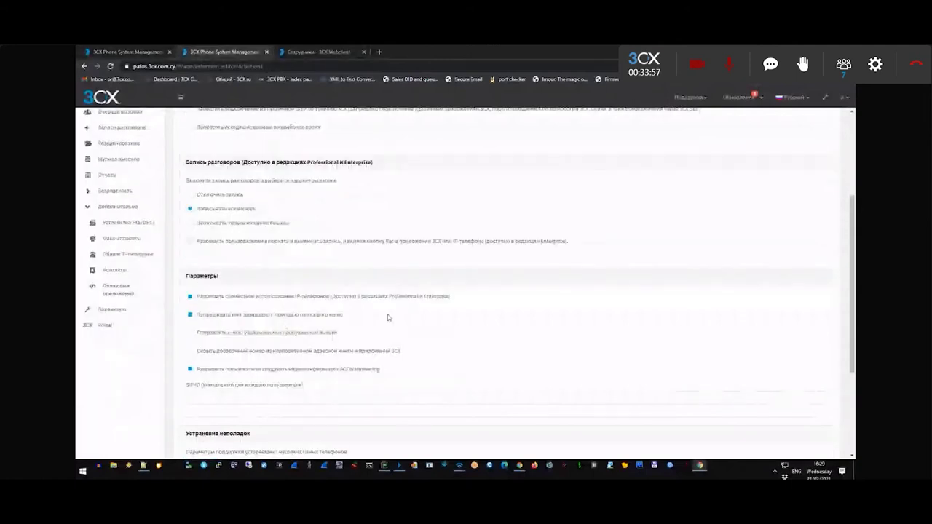
pyautogui.click(145, 54)
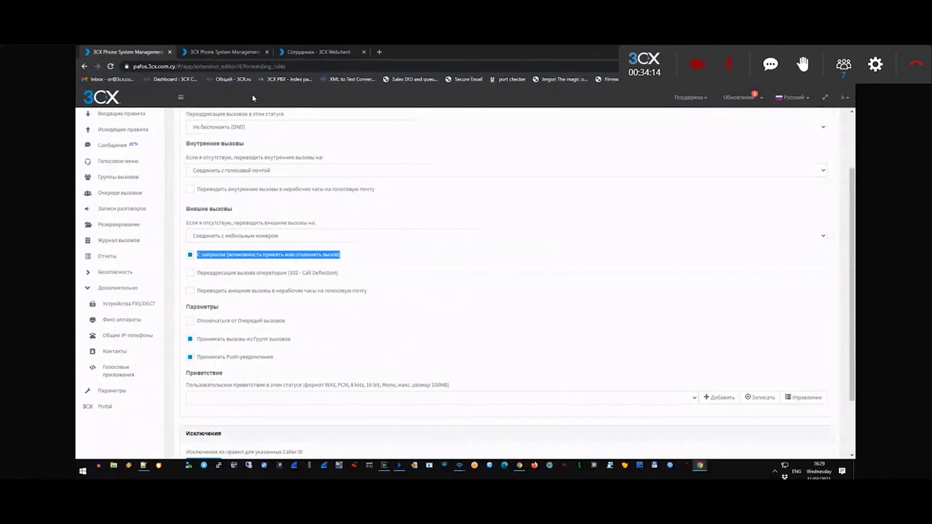
# Step: Review the DND forwarding rules, highlight the "Приветствие" greeting section and examine the list of available statuses
pyautogui.scroll(1, 317, 213)
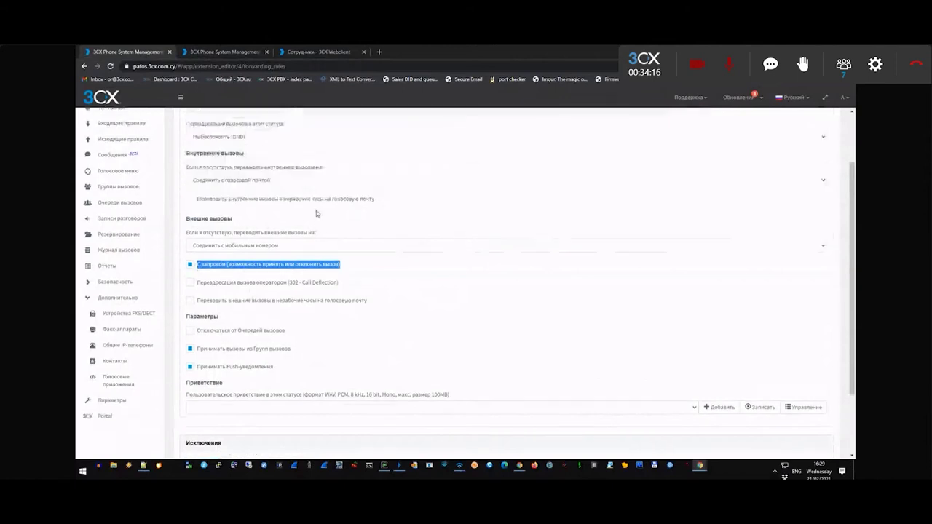
pyautogui.scroll(2, 316, 214)
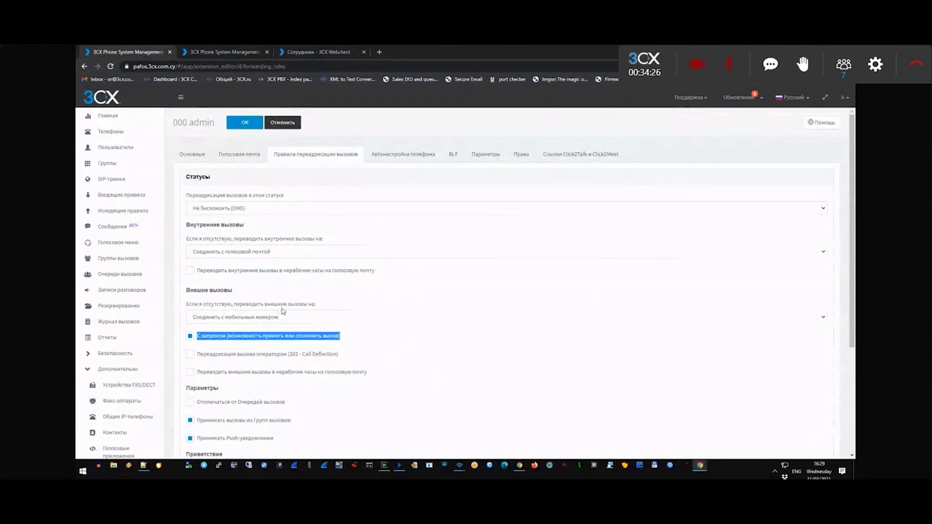
pyautogui.scroll(-4, 282, 311)
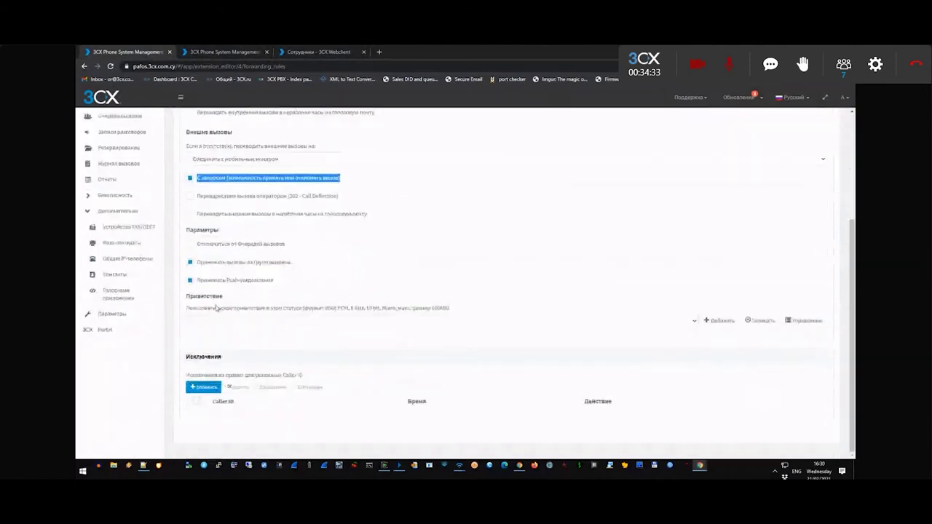
pyautogui.moveTo(187, 297); pyautogui.dragTo(447, 308)
pyautogui.scroll(3, 240, 321)
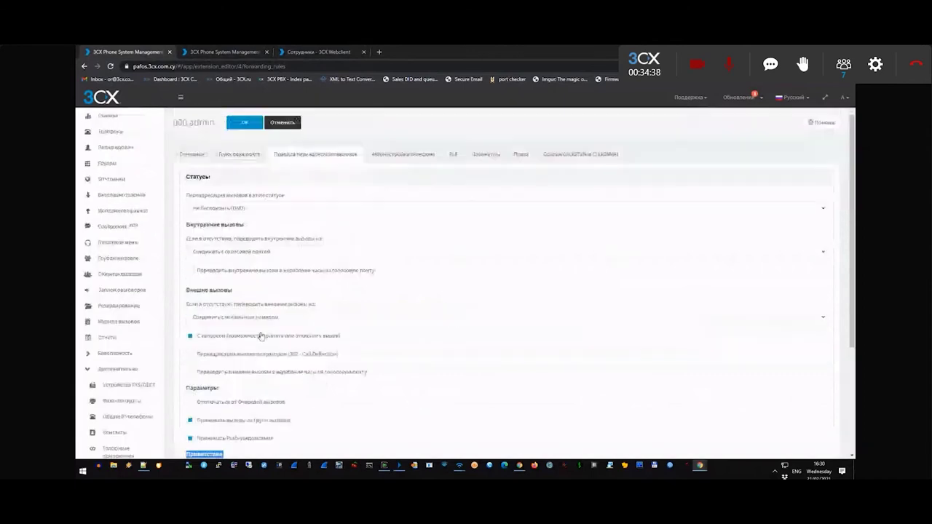
pyautogui.click(244, 209)
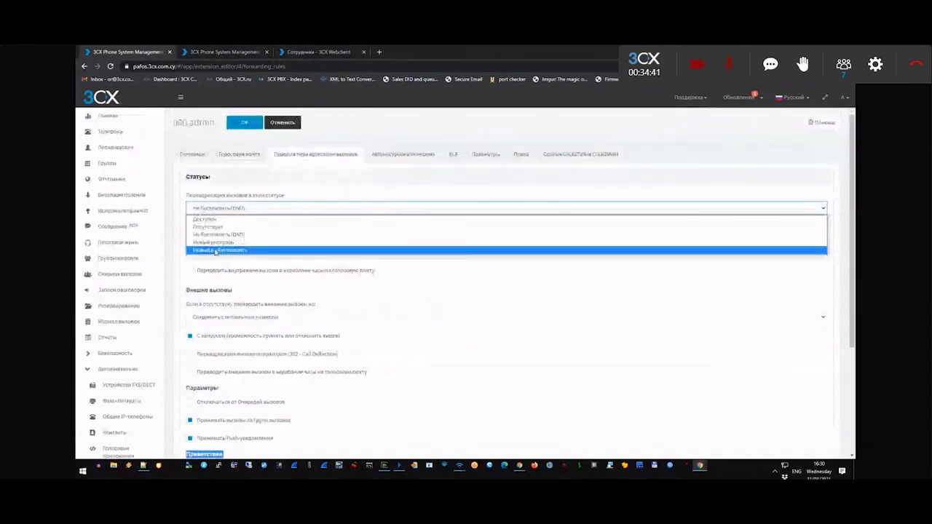
# Step: Examine the "Изменить статусы Доступен 2 и Отсутствует 2" fields in the PBX parameters and compare them with the web client's status list
pyautogui.click(209, 53)
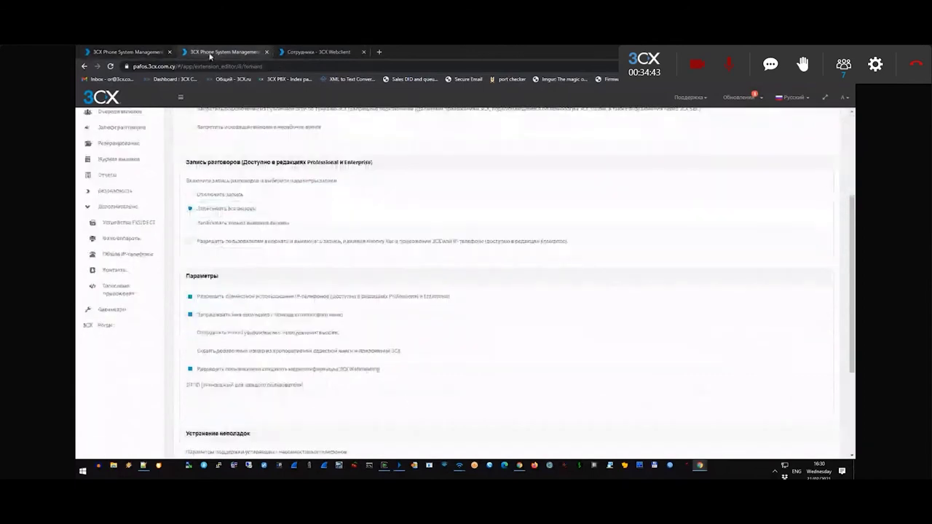
pyautogui.click(113, 311)
pyautogui.click(416, 235)
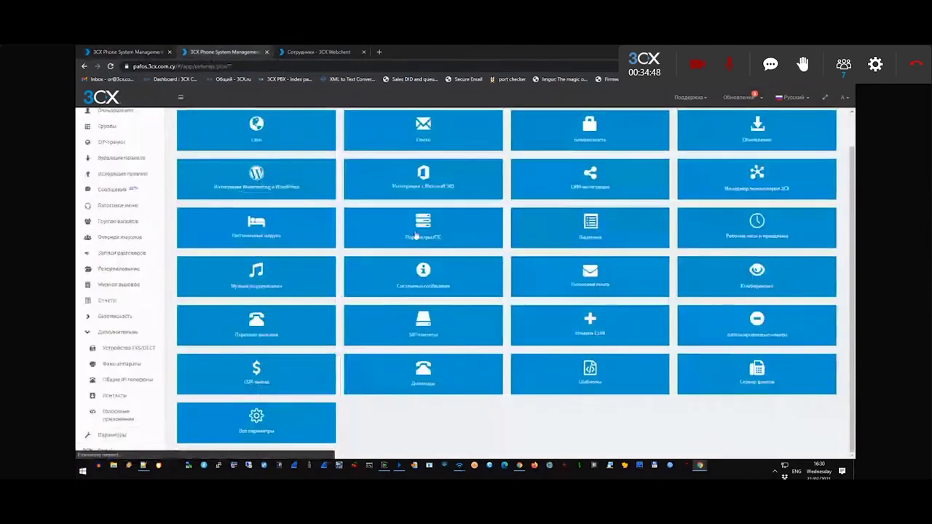
pyautogui.scroll(-4, 269, 326)
pyautogui.moveTo(176, 249); pyautogui.dragTo(175, 282)
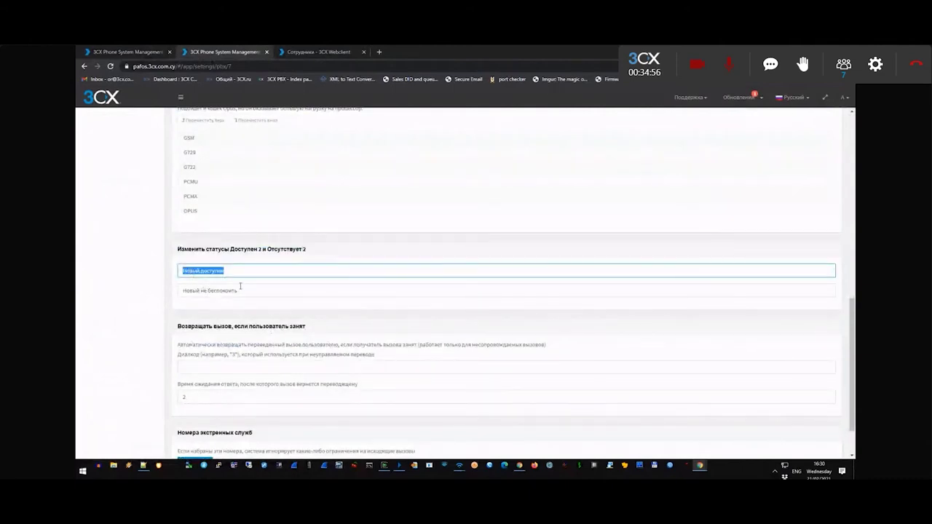
pyautogui.moveTo(187, 291); pyautogui.dragTo(242, 291)
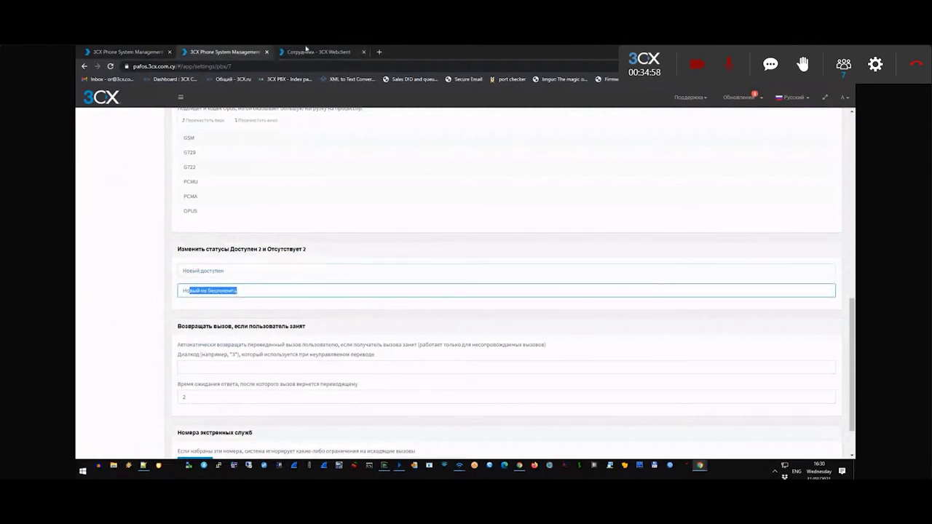
pyautogui.click(313, 52)
pyautogui.click(841, 97)
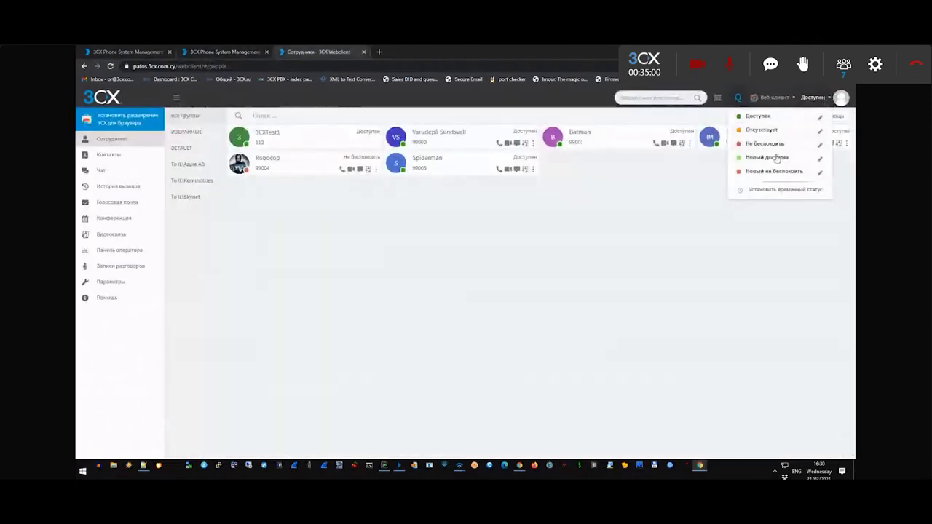
# Step: Edit the extra status names, changing the first to "1 доступен" and removing "Новый" from the second, and return to the web client
pyautogui.click(213, 54)
pyautogui.moveTo(200, 270); pyautogui.dragTo(180, 292)
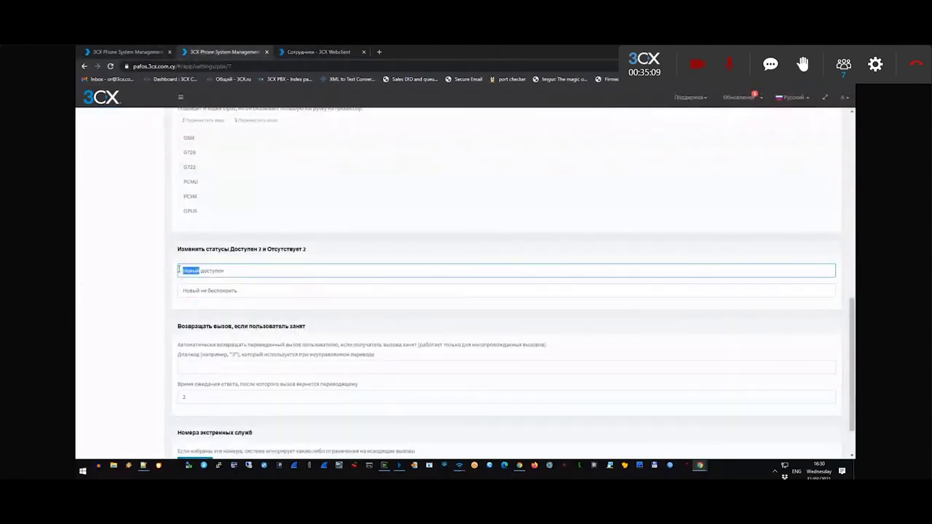
pyautogui.press('BackSpace')
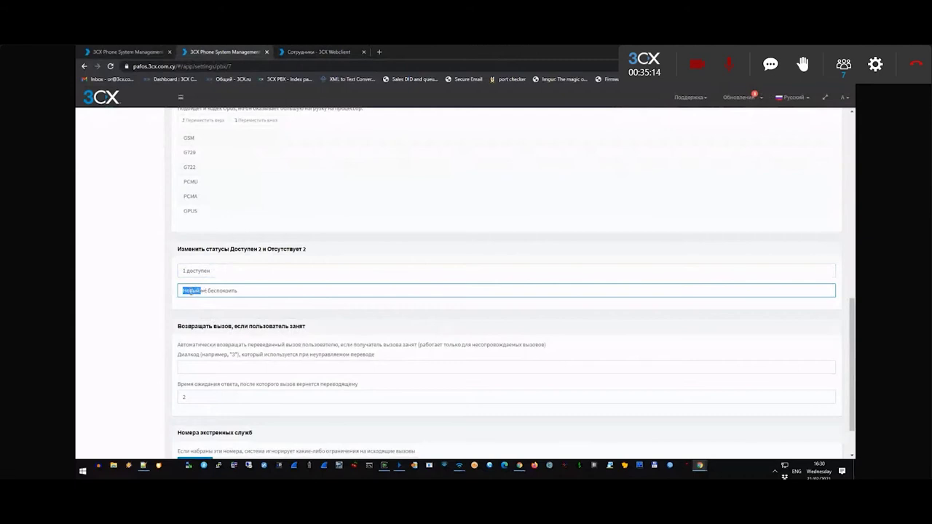
pyautogui.press('BackSpace')
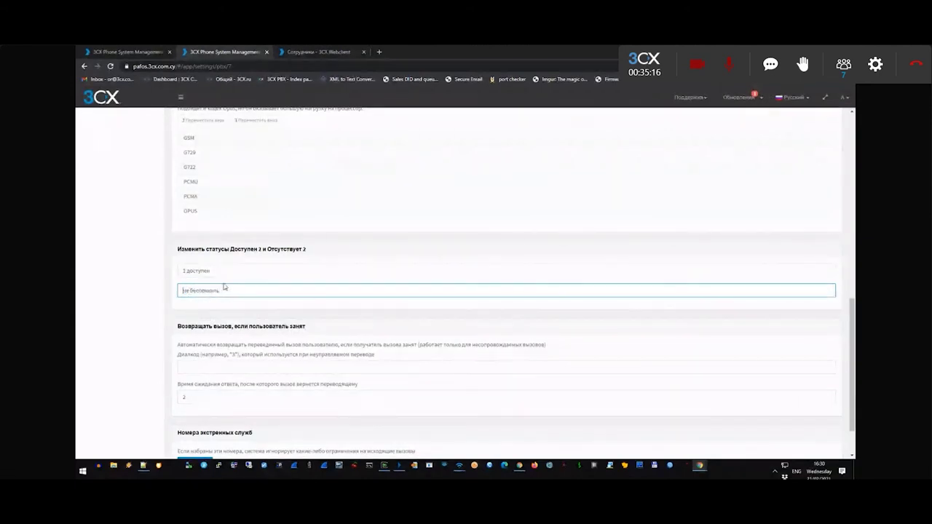
pyautogui.scroll(5, 270, 247)
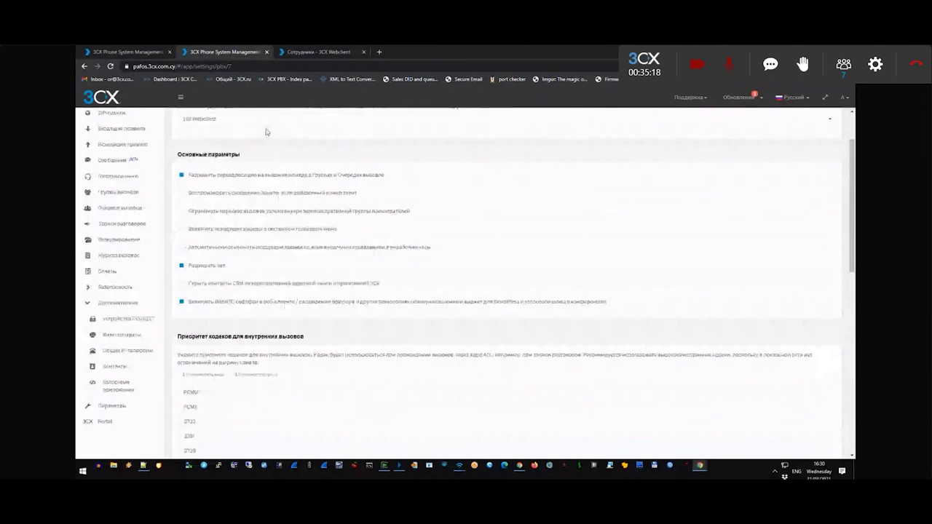
pyautogui.click(295, 122)
pyautogui.click(320, 52)
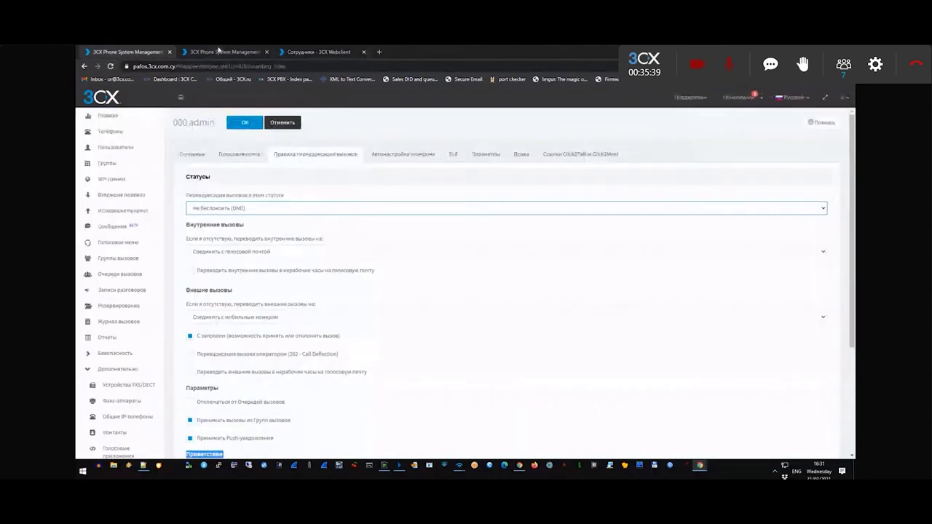
# Step: Display the forwarding rules for the "Доступен" status and examine the "Исключения" section
pyautogui.click(298, 209)
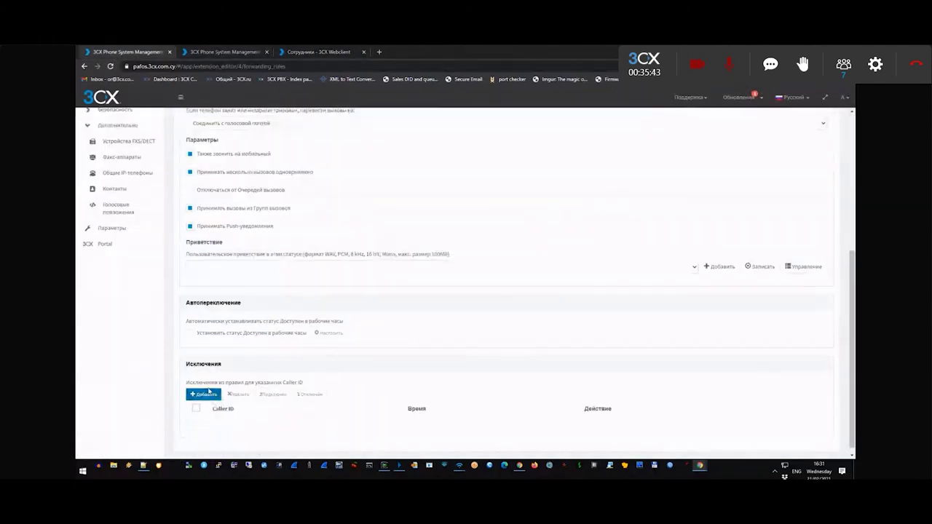
pyautogui.moveTo(187, 364); pyautogui.dragTo(222, 366)
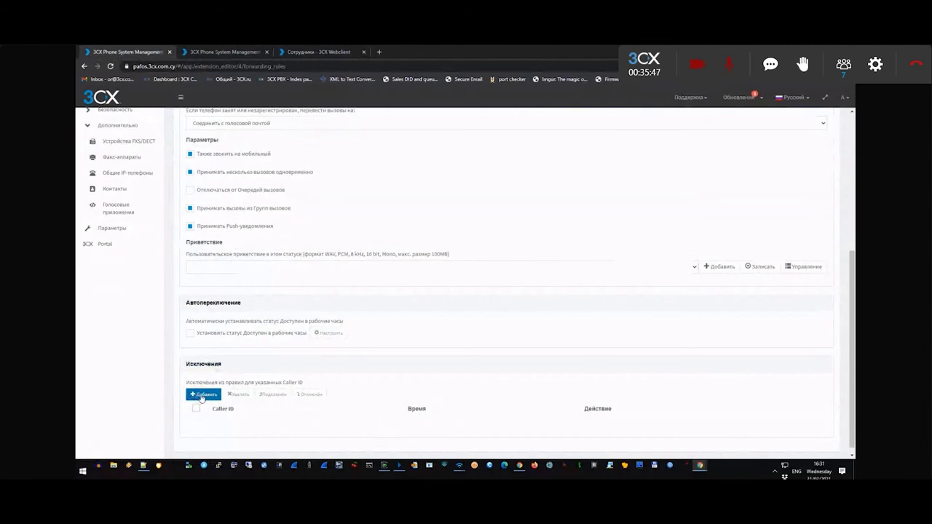
# Step: Try the "В рабочие часы" and "Указанные часы" periods in a new Caller ID exception and cancel it
pyautogui.click(203, 394)
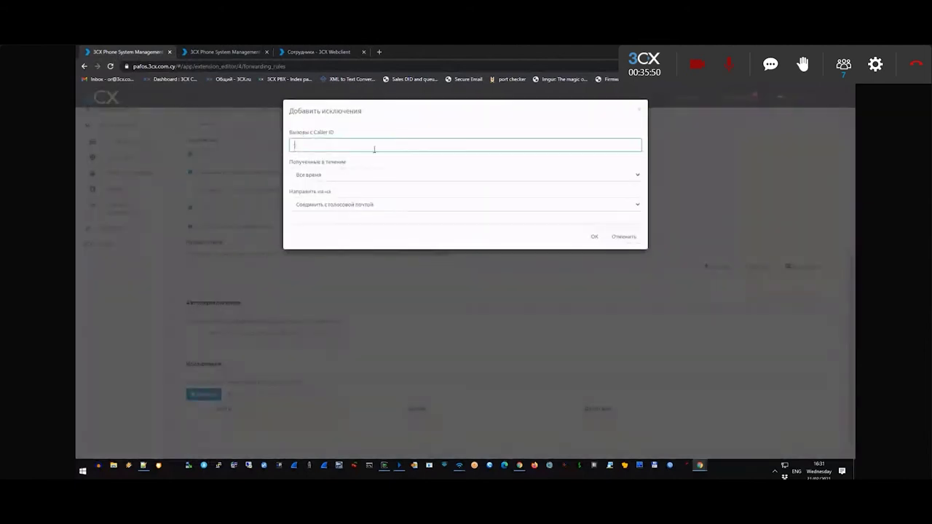
pyautogui.click(310, 178)
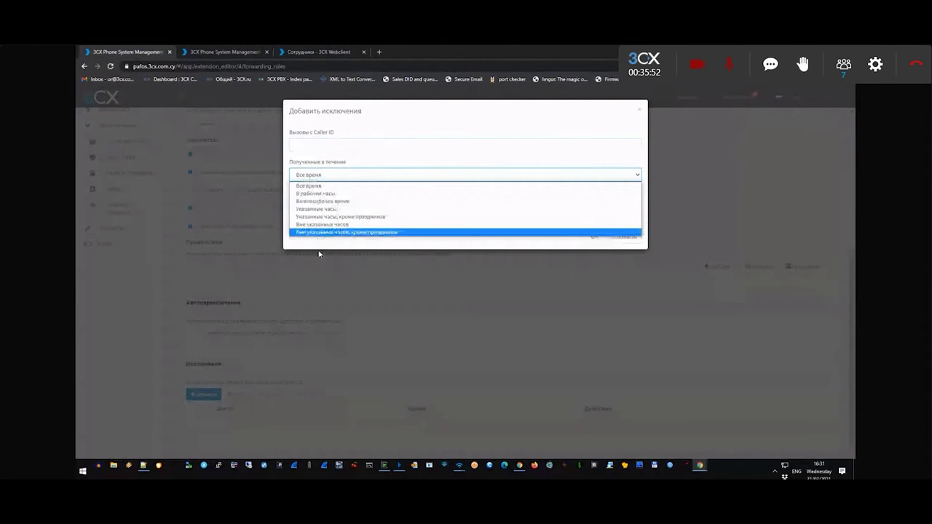
pyautogui.click(313, 193)
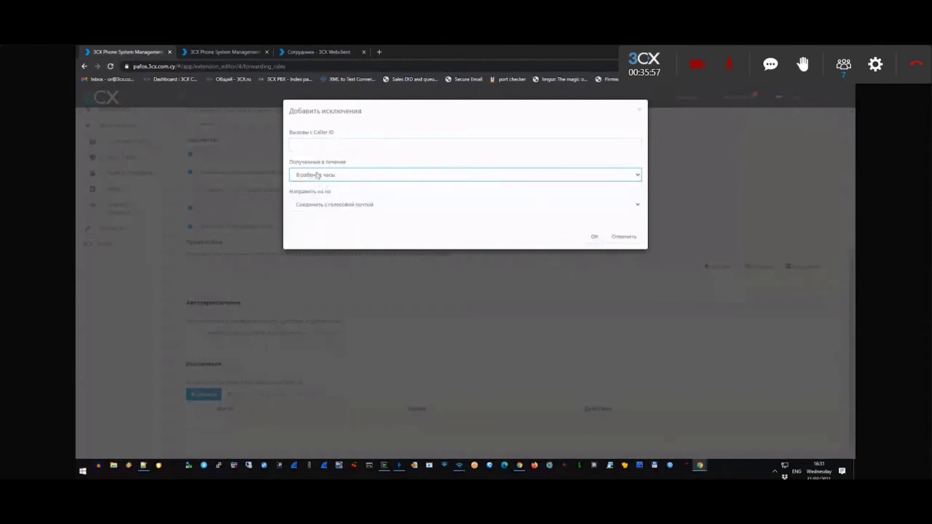
pyautogui.click(328, 176)
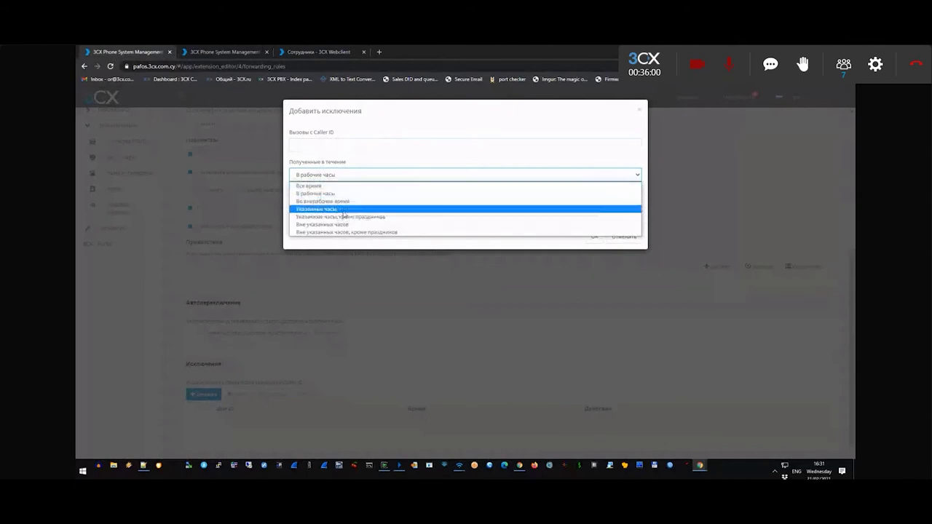
pyautogui.click(343, 211)
pyautogui.click(327, 175)
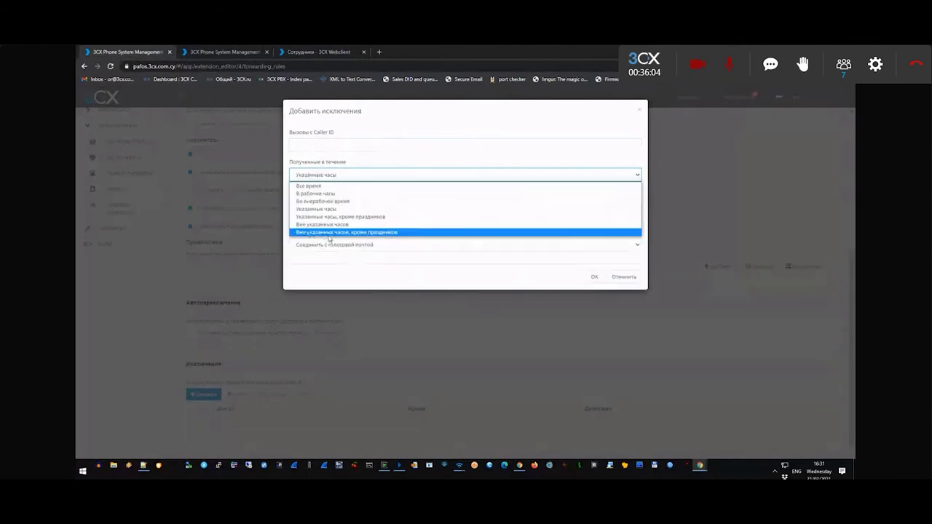
pyautogui.click(317, 209)
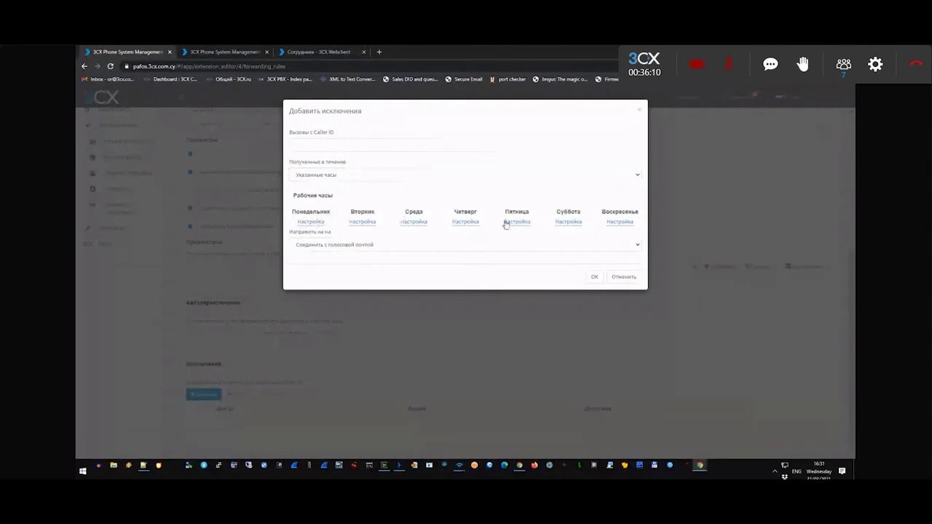
pyautogui.click(623, 276)
# Step: Highlight the extension number 000 in the heading of the forwarding rules page
pyautogui.scroll(10, 281, 399)
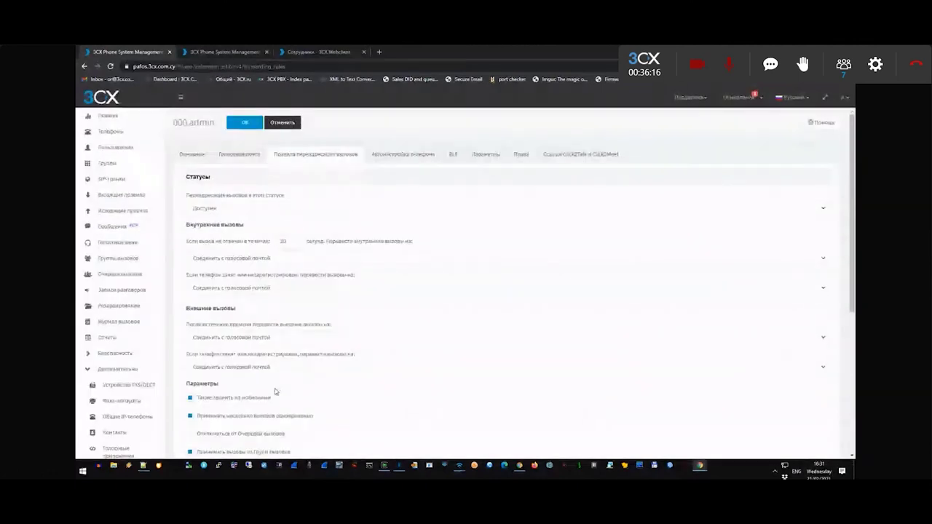
pyautogui.doubleClick(179, 122)
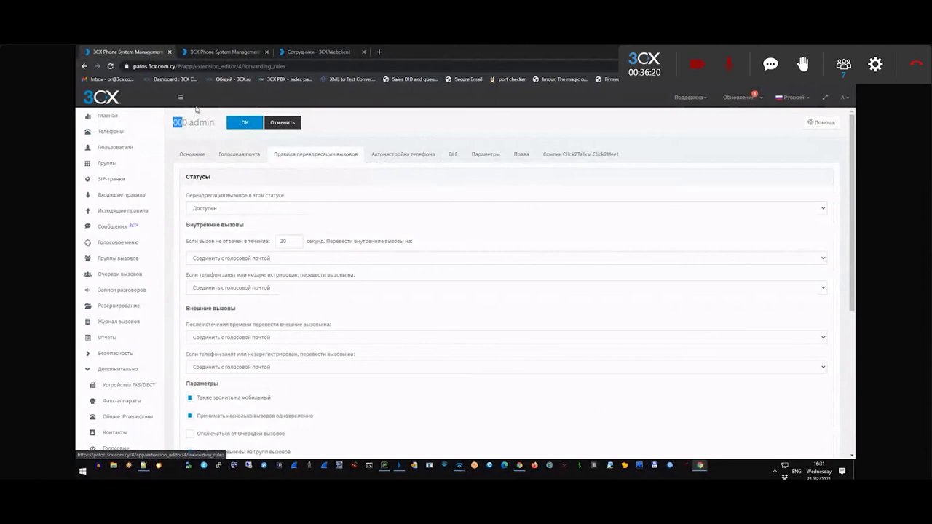
pyautogui.click(174, 125)
pyautogui.doubleClick(178, 122)
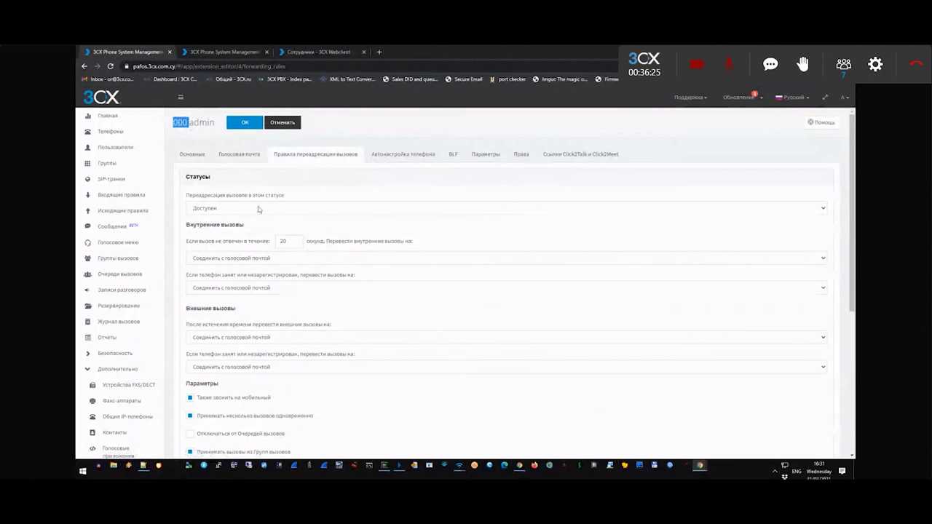
# Step: Open a new Caller ID exception, choose a forwarding destination for it and close the dialog
pyautogui.scroll(-10, 258, 210)
pyautogui.click(203, 387)
pyautogui.click(315, 143)
pyautogui.click(317, 204)
pyautogui.click(321, 253)
pyautogui.click(594, 236)
pyautogui.scroll(4, 320, 426)
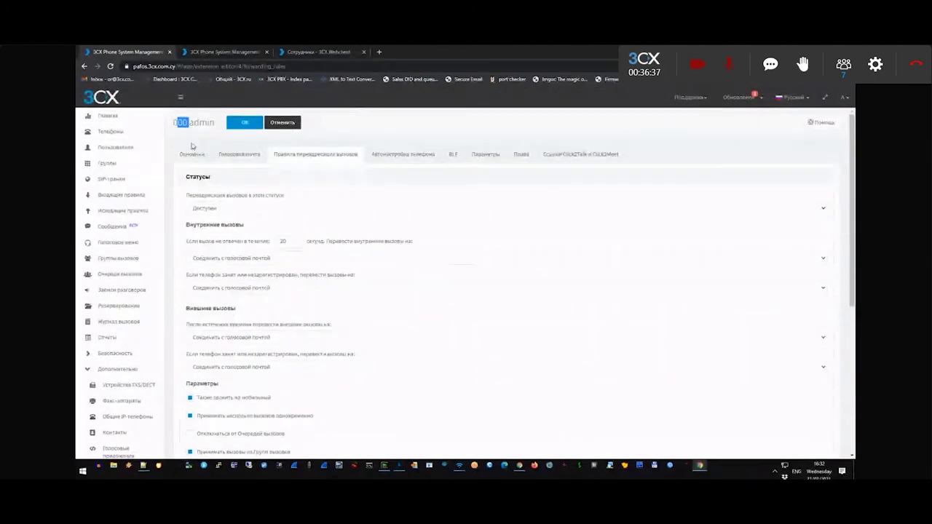
# Step: Enable automatic setting of the "Доступен" status in working hours and try individual working hours in its settings
pyautogui.moveTo(188, 122); pyautogui.dragTo(175, 122)
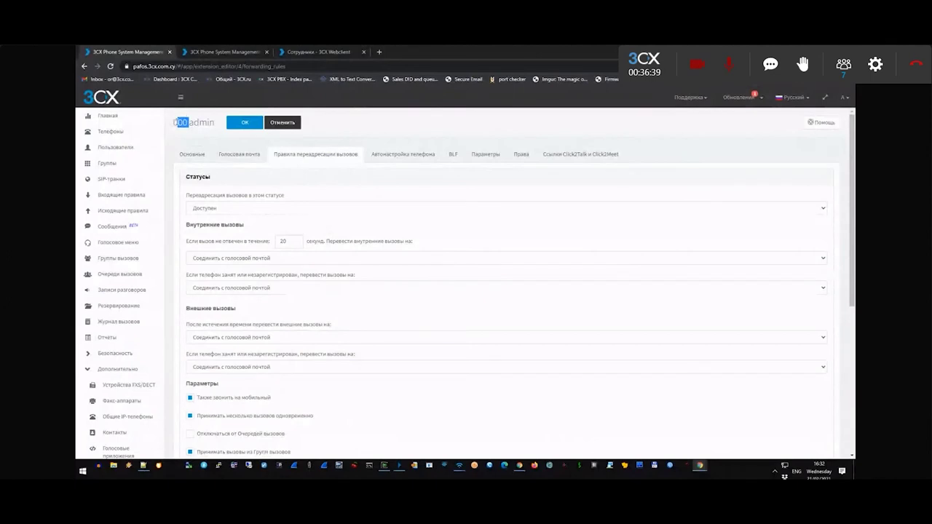
pyautogui.scroll(-4, 211, 291)
pyautogui.doubleClick(213, 279)
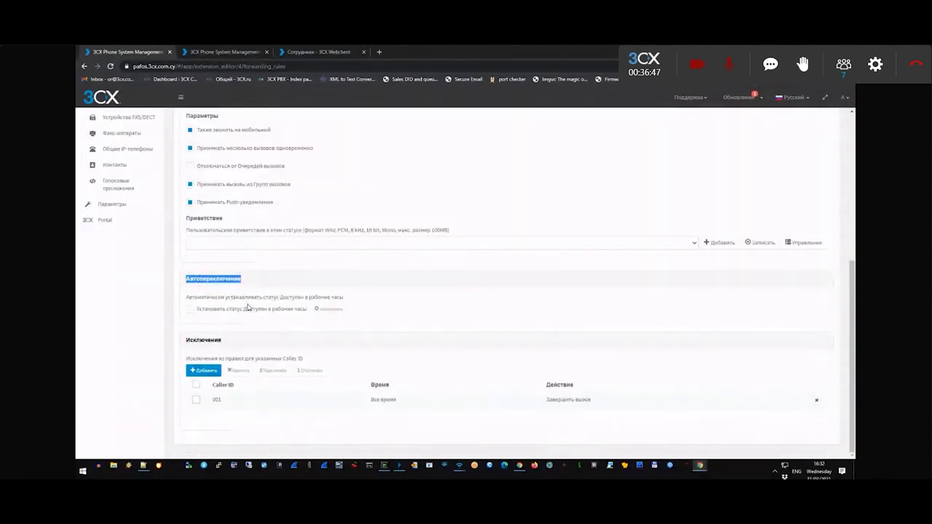
pyautogui.click(191, 309)
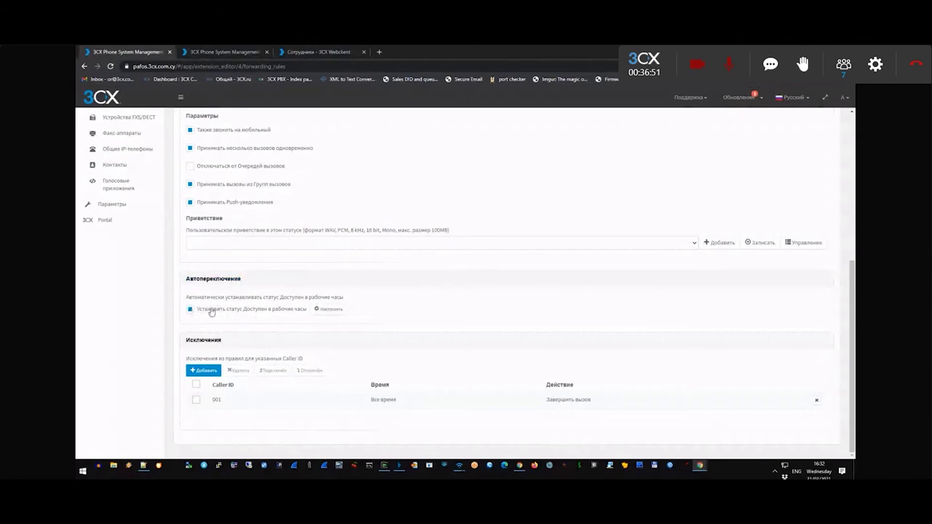
pyautogui.moveTo(189, 286); pyautogui.dragTo(242, 285)
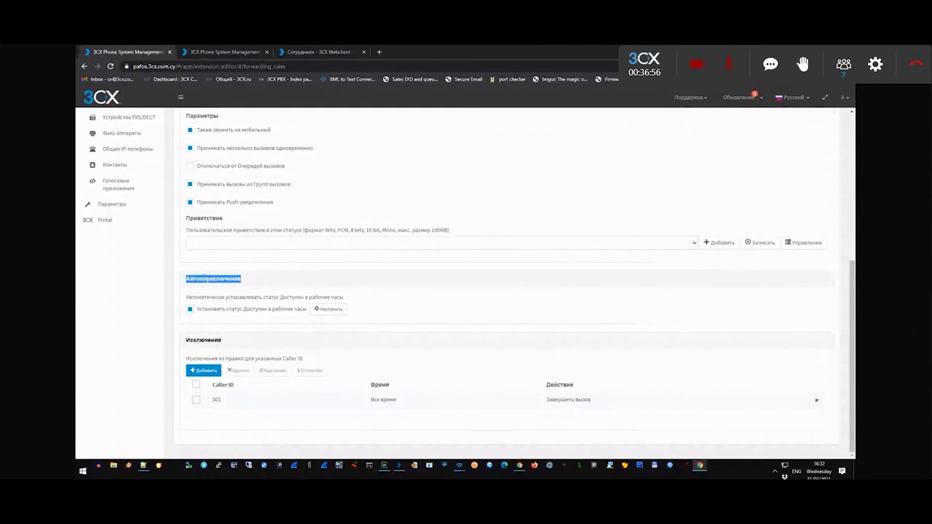
pyautogui.click(334, 308)
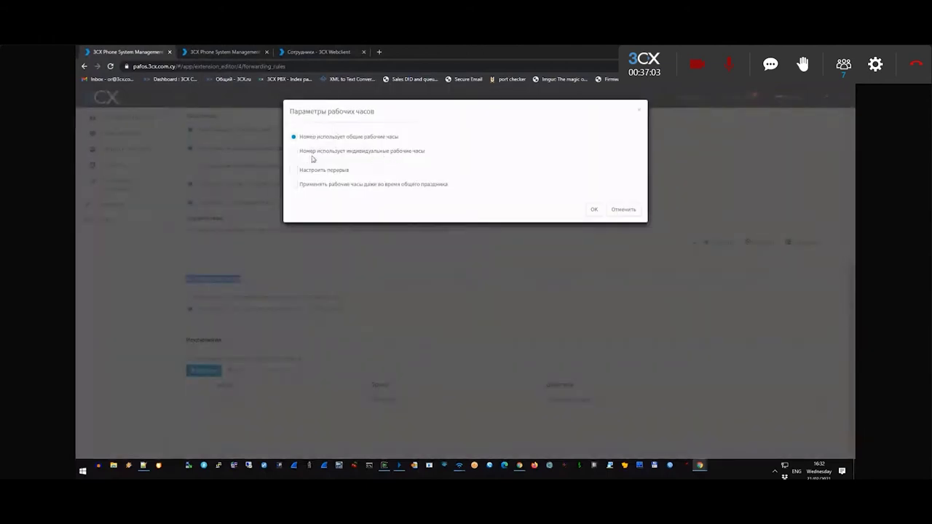
pyautogui.click(313, 153)
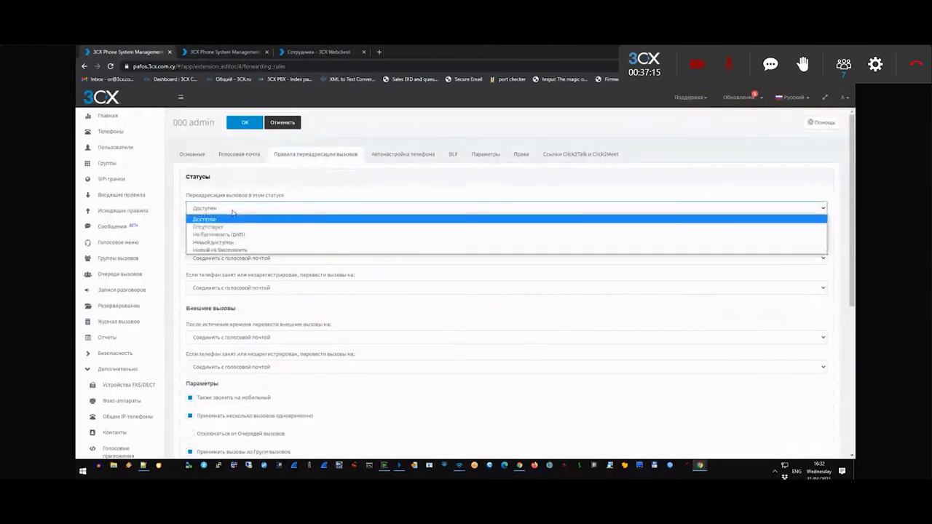
# Step: Switch the displayed forwarding rules between the "Не беспокоить (DND)" and "Отсутствует" statuses
pyautogui.click(228, 235)
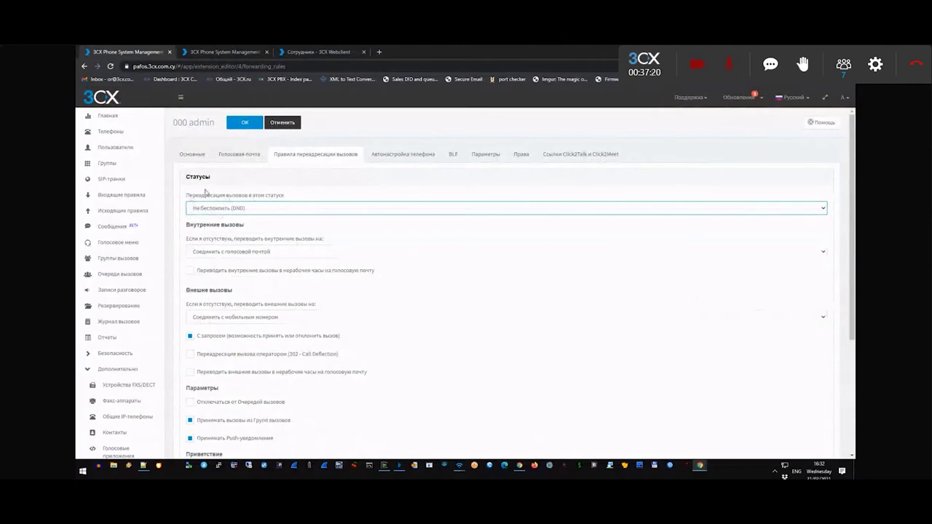
pyautogui.click(202, 209)
pyautogui.click(208, 227)
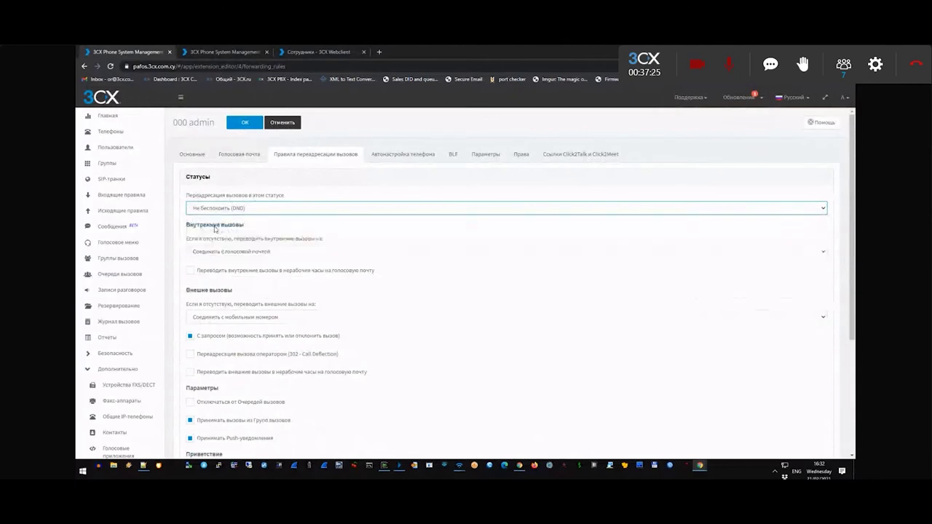
pyautogui.click(209, 210)
pyautogui.click(216, 235)
# Step: Highlight the "С запросом" option of the DND external call rules and examine the rules for the "Доступен" status
pyautogui.doubleClick(176, 122)
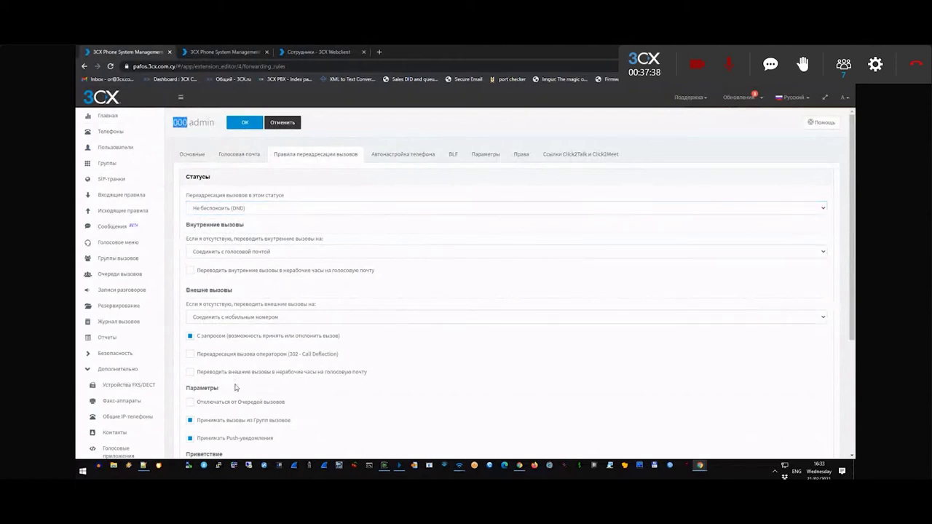
pyautogui.scroll(-1, 262, 417)
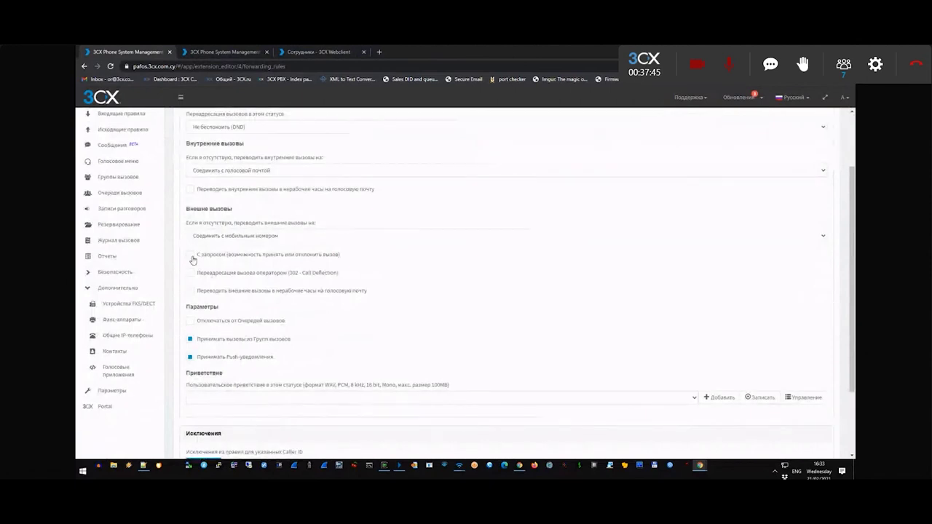
pyautogui.scroll(1, 336, 270)
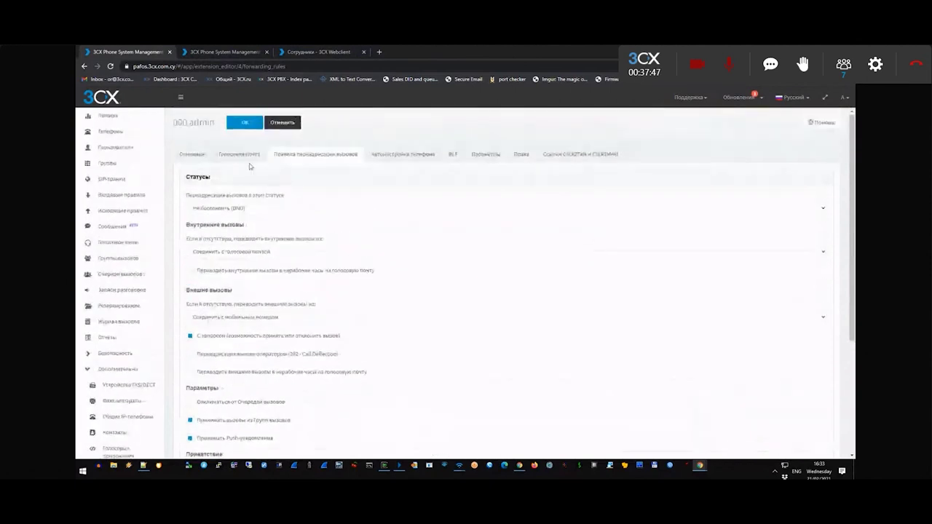
pyautogui.moveTo(197, 336); pyautogui.dragTo(356, 340)
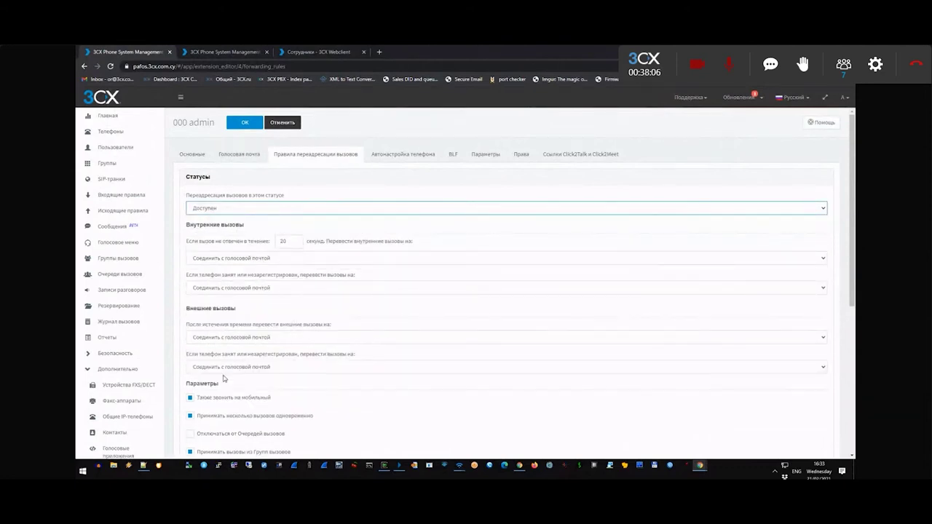
pyautogui.scroll(-2, 224, 378)
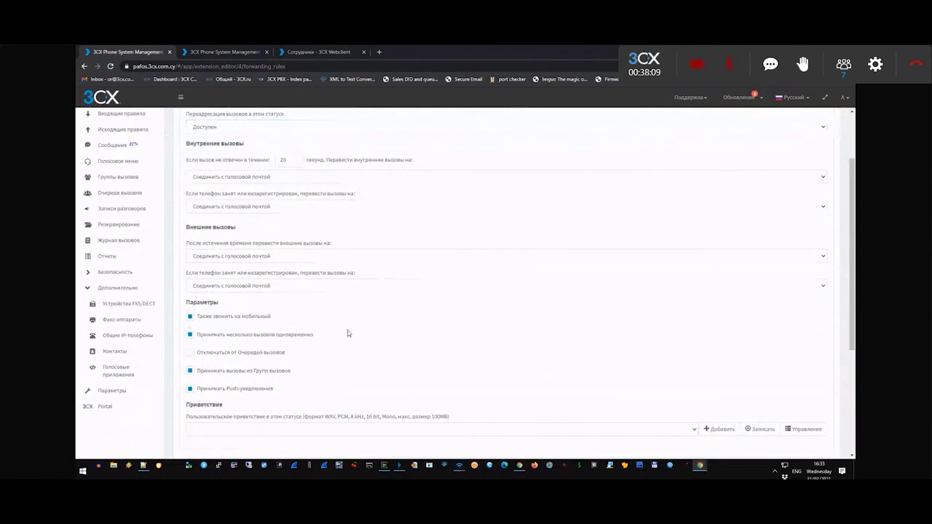
pyautogui.scroll(2, 348, 332)
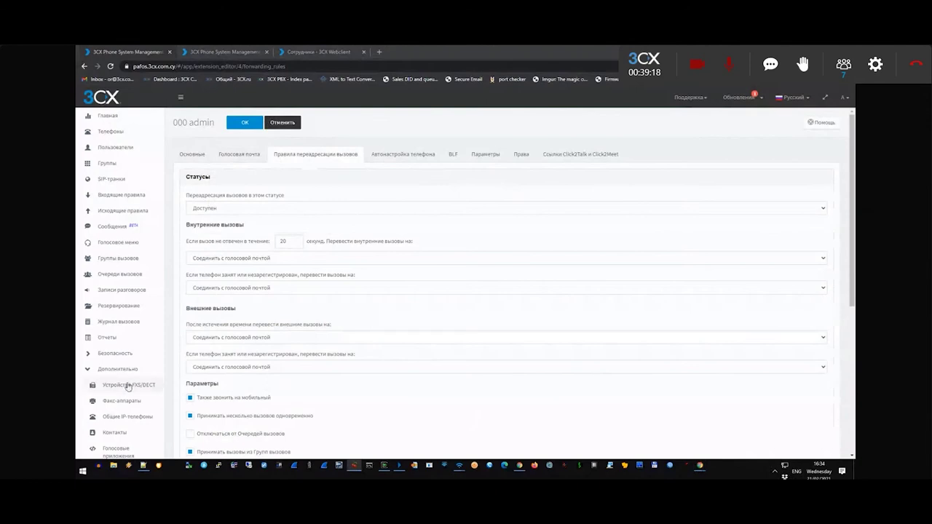
# Step: Open the "Гостиничный модуль" page from the system settings
pyautogui.scroll(-6, 108, 358)
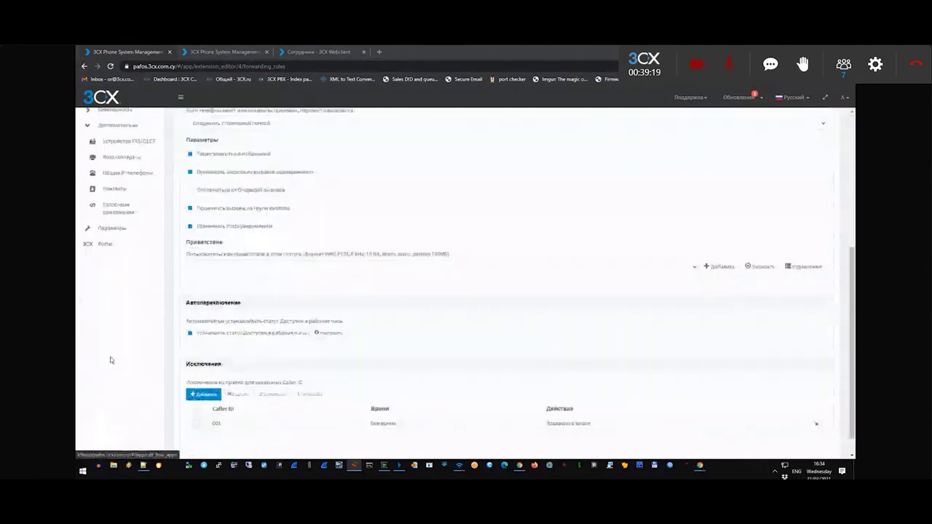
pyautogui.click(112, 228)
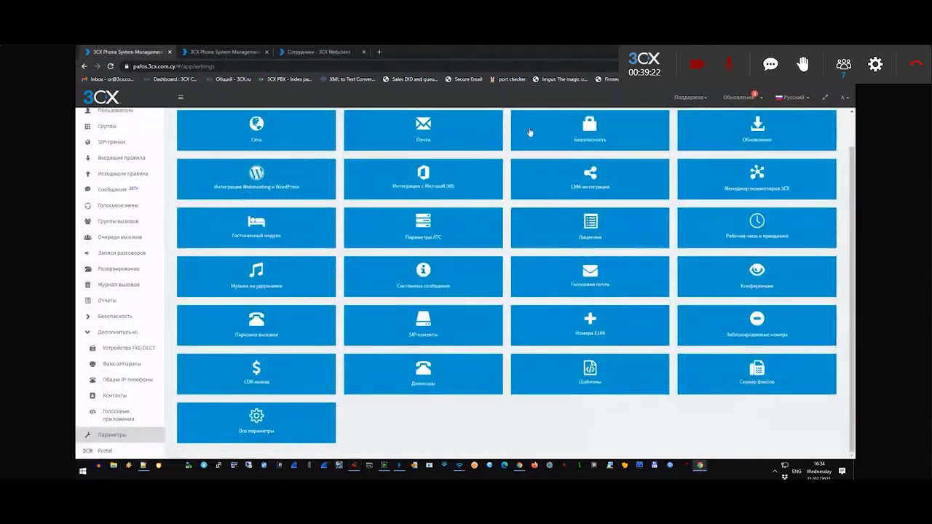
pyautogui.scroll(1, 484, 284)
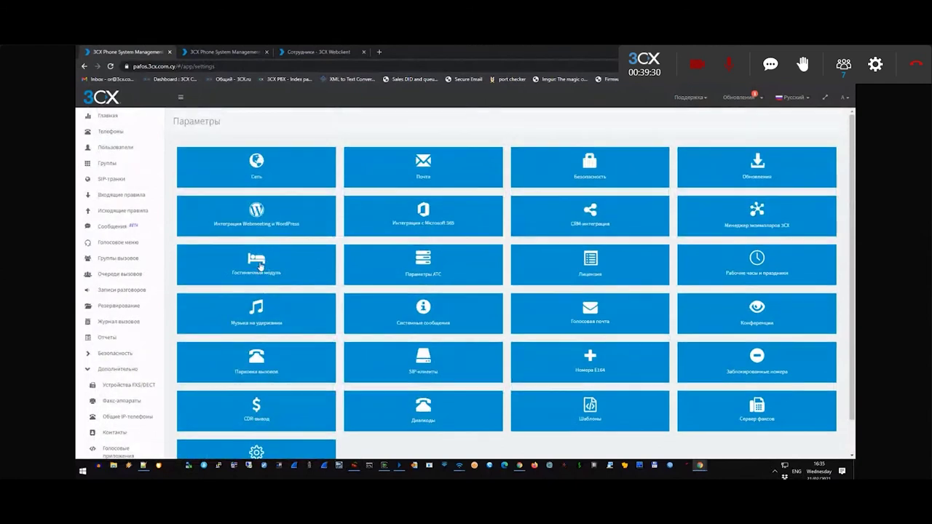
pyautogui.click(260, 266)
# Step: Try the Fidelio PMS integration type, return to Mitel SX2000 and dismiss the chat message notification
pyautogui.click(231, 198)
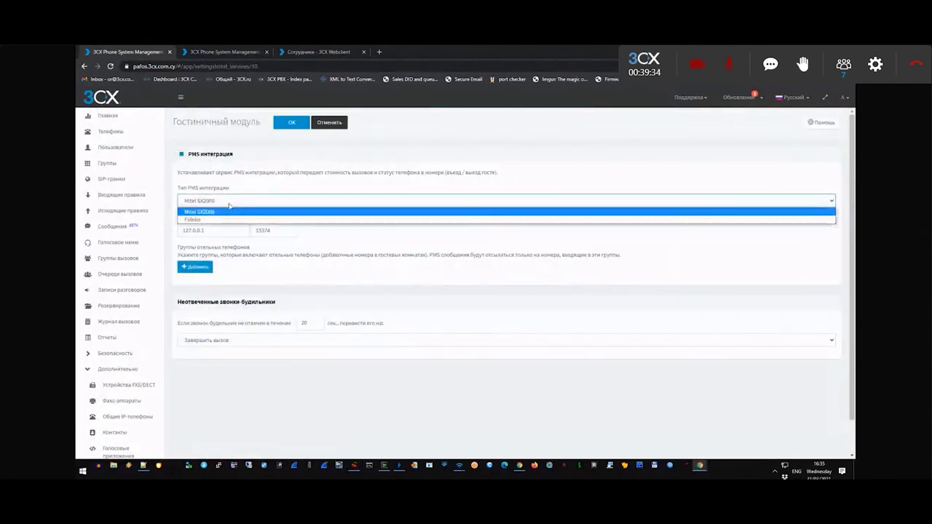
pyautogui.click(206, 222)
pyautogui.press('Up')
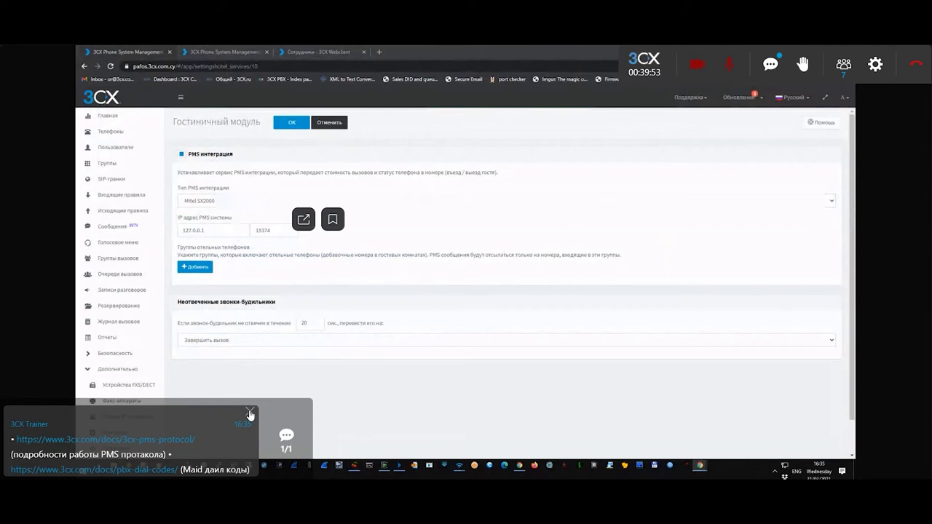
pyautogui.click(250, 412)
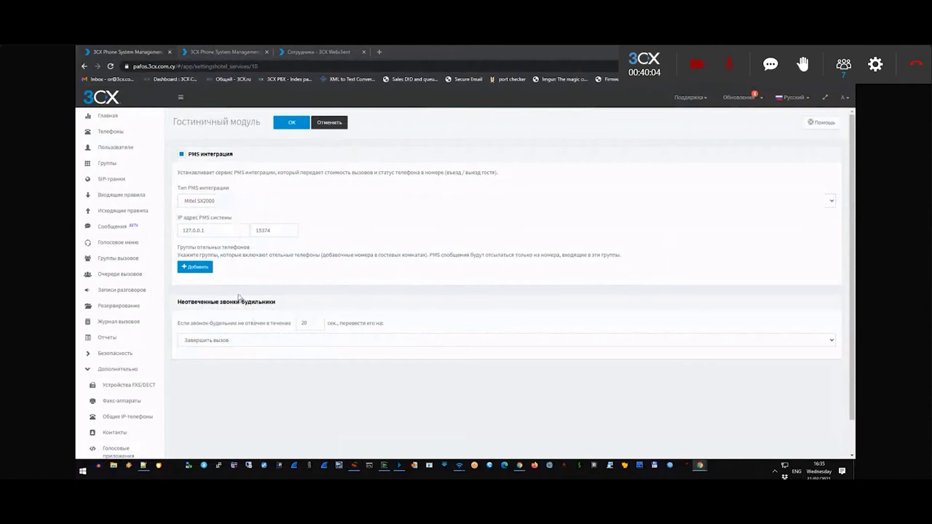
pyautogui.click(212, 202)
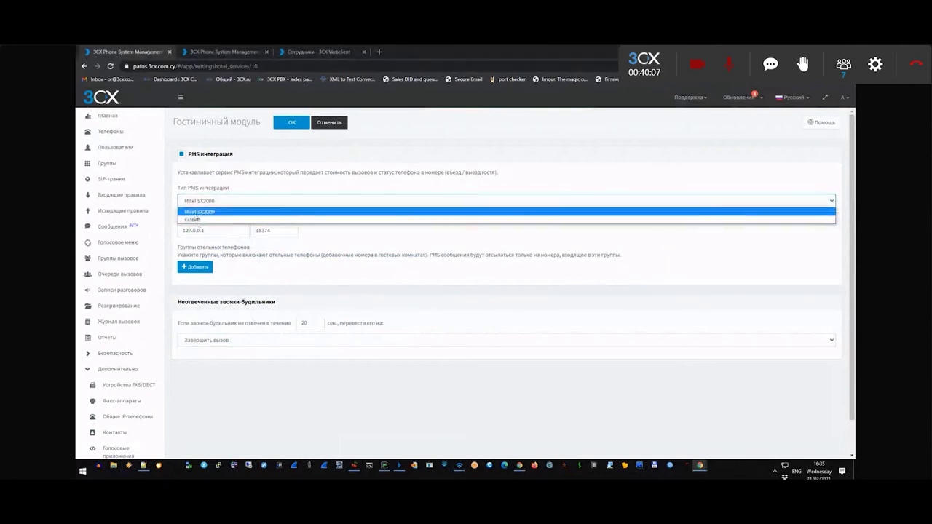
pyautogui.click(191, 211)
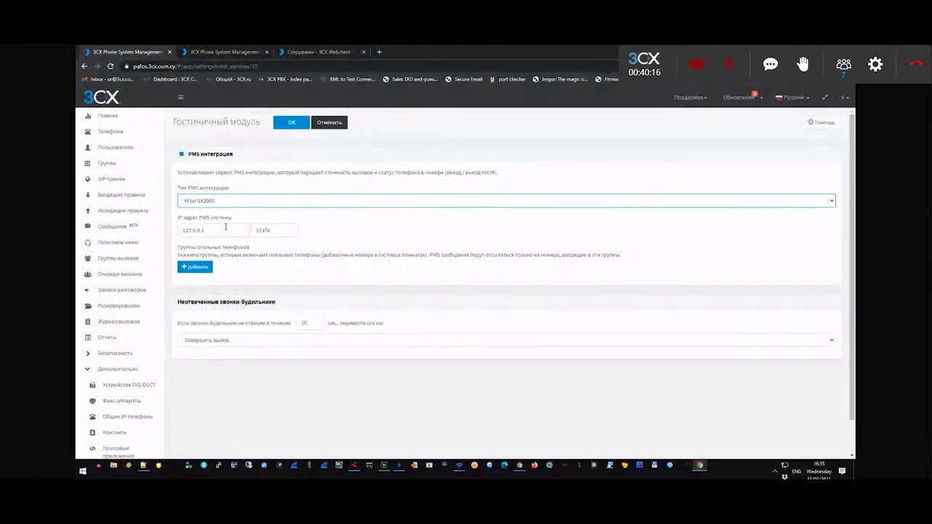
# Step: Set the PMS integration type to Fidelio and highlight the port number of the PMS system address
pyautogui.moveTo(276, 233); pyautogui.dragTo(252, 231)
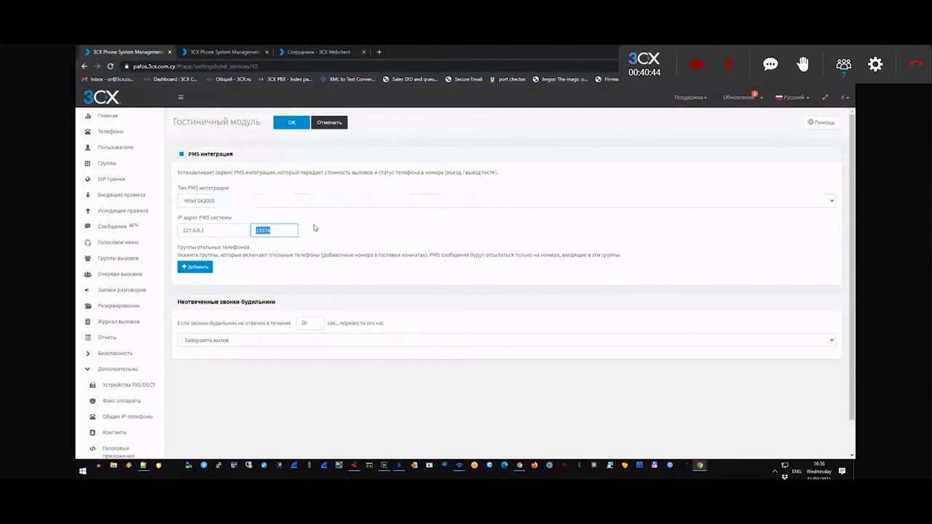
pyautogui.click(282, 231)
pyautogui.doubleClick(262, 230)
pyautogui.click(239, 201)
pyautogui.click(211, 219)
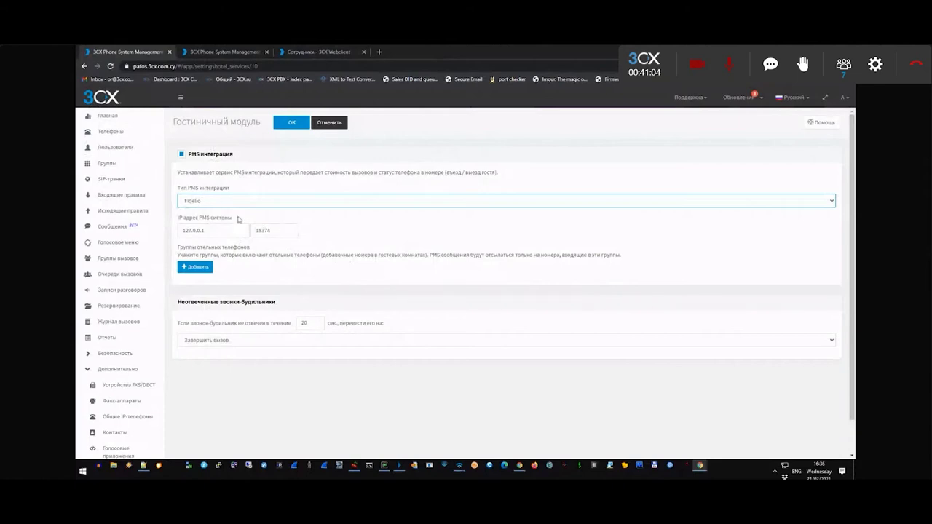
pyautogui.doubleClick(263, 231)
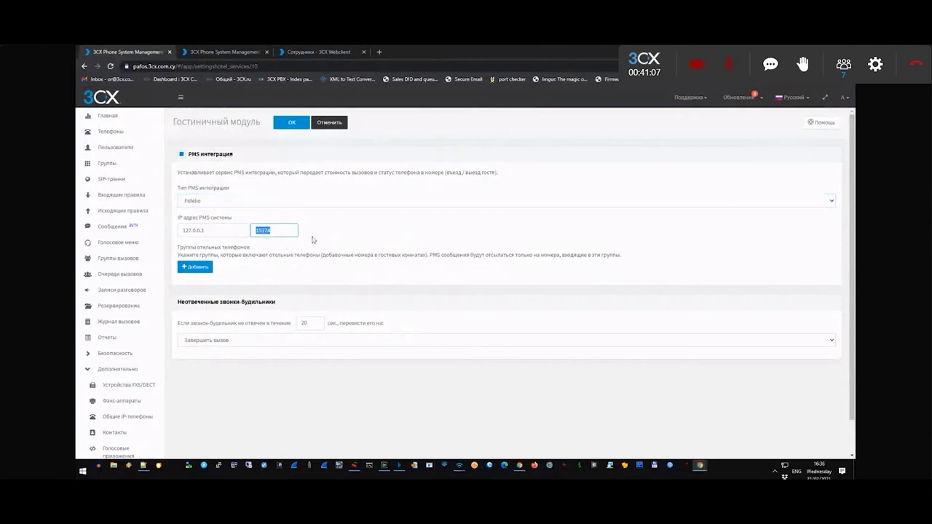
pyautogui.click(278, 231)
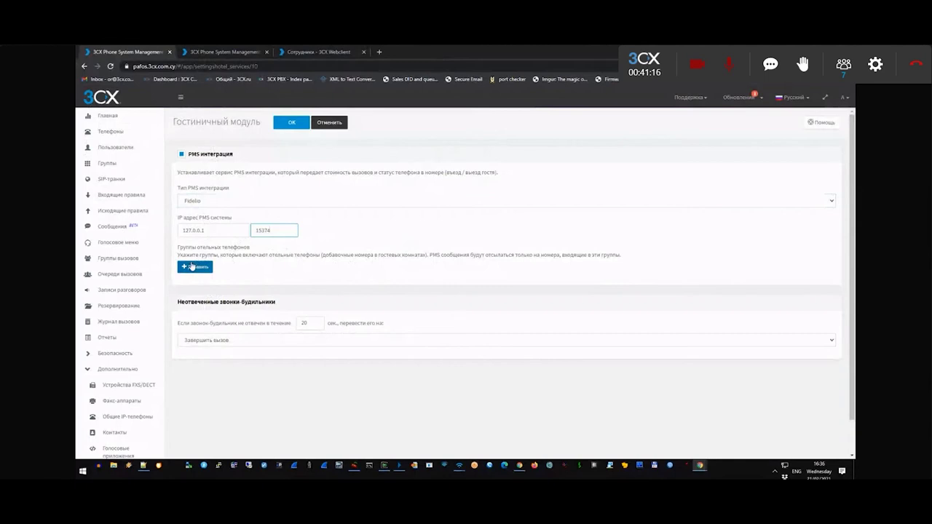
# Step: View the selectable hotel phone groups, cancel the selection and highlight the "Неотвеченные звонки-будильники" heading
pyautogui.click(191, 266)
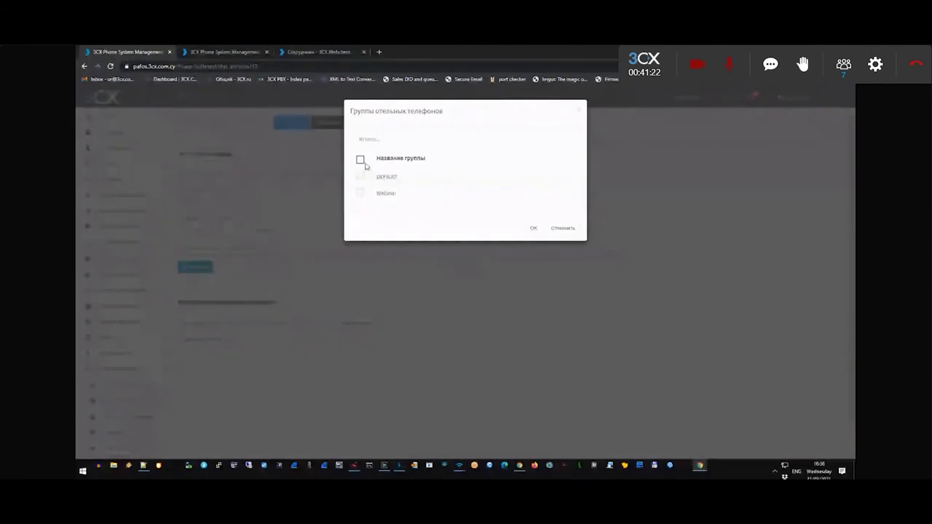
pyautogui.click(558, 232)
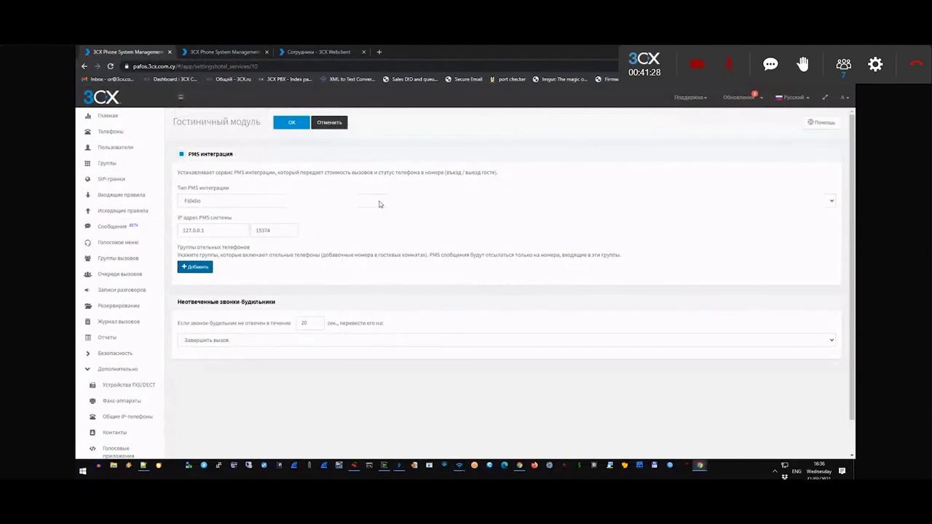
pyautogui.moveTo(178, 301); pyautogui.dragTo(284, 316)
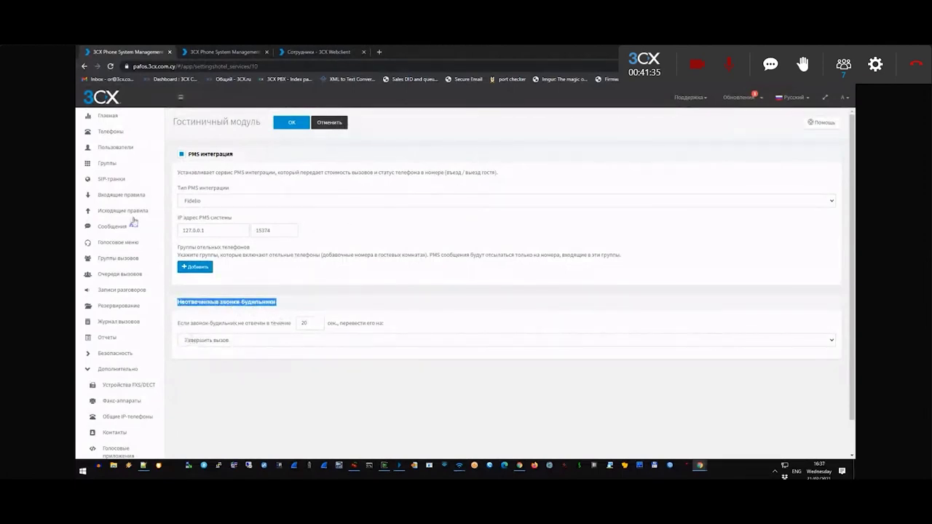
# Step: Open the voice menus in a new tab, try the "Установка будильника" type for a new voice menu and cancel it
pyautogui.keyDown('ctrl'); pyautogui.keyDown('shift'); pyautogui.click(117, 255); pyautogui.keyUp('shift'); pyautogui.keyUp('ctrl')
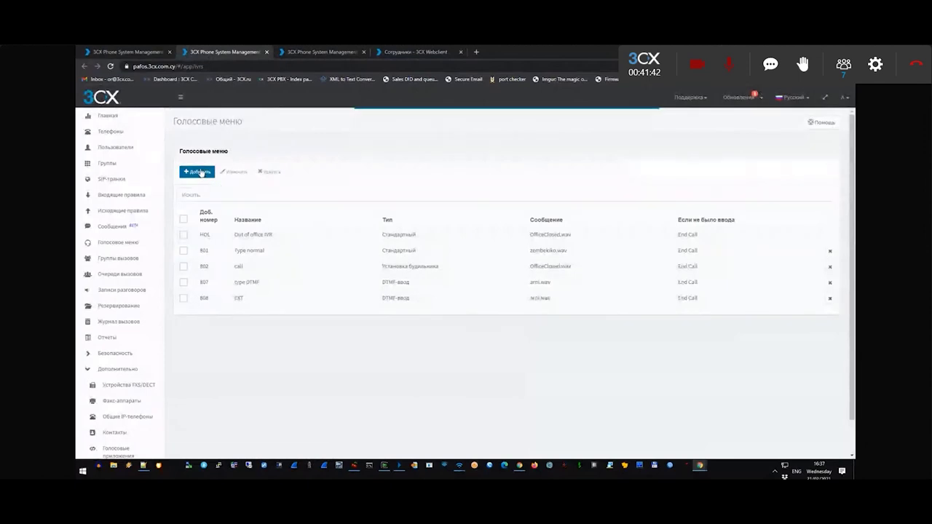
pyautogui.click(201, 172)
pyautogui.click(216, 304)
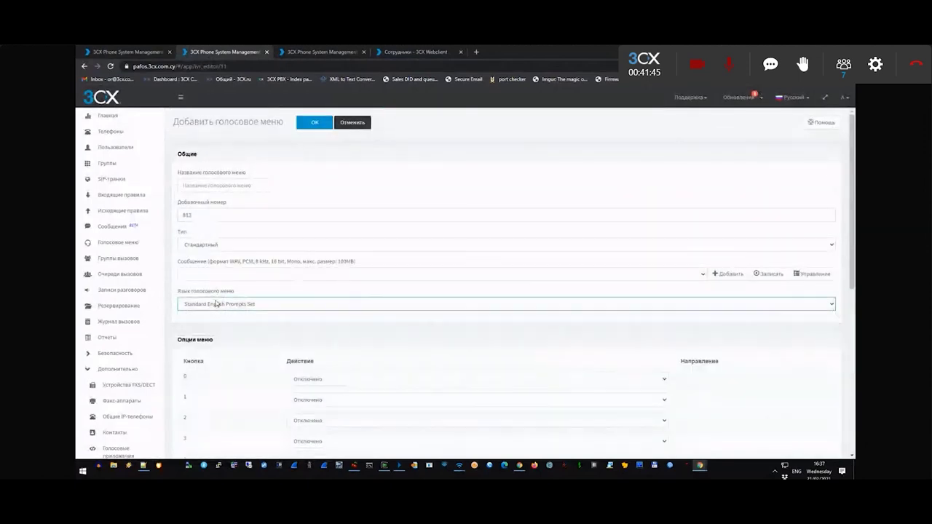
pyautogui.click(219, 245)
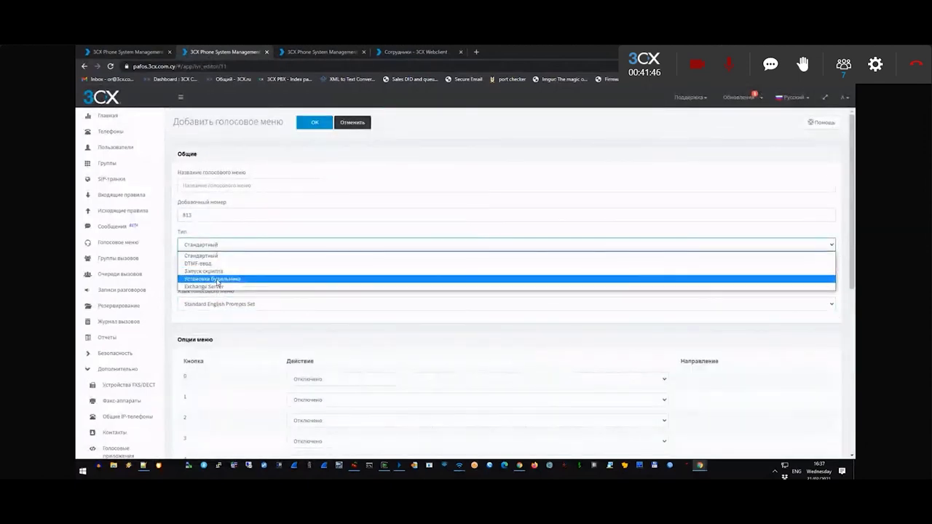
pyautogui.click(217, 280)
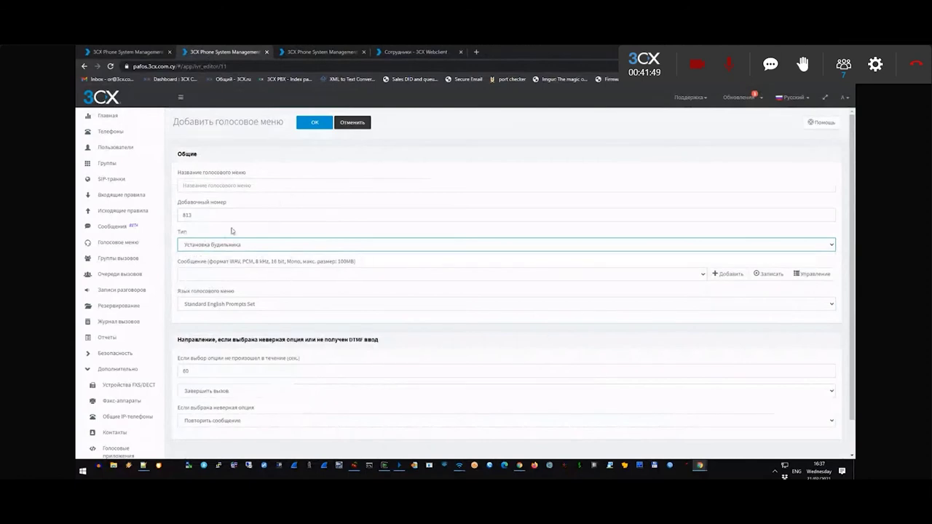
pyautogui.click(234, 246)
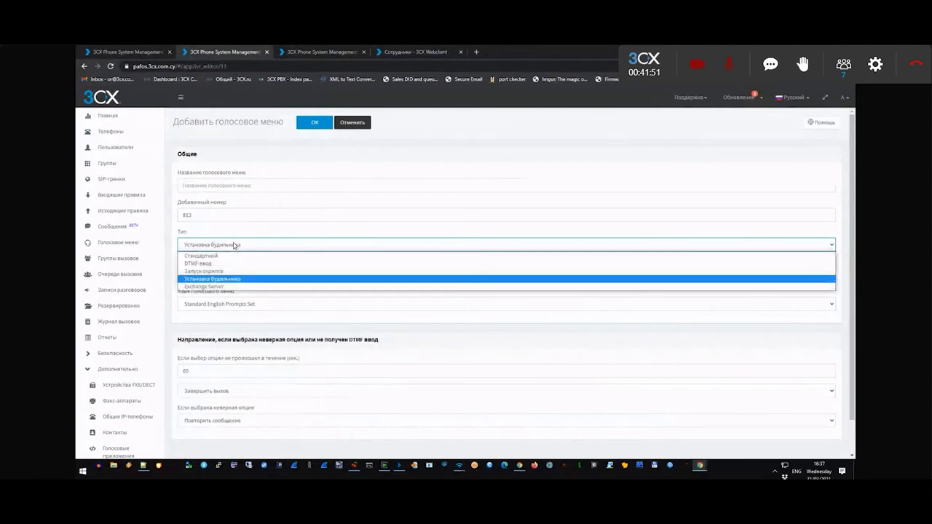
pyautogui.click(353, 123)
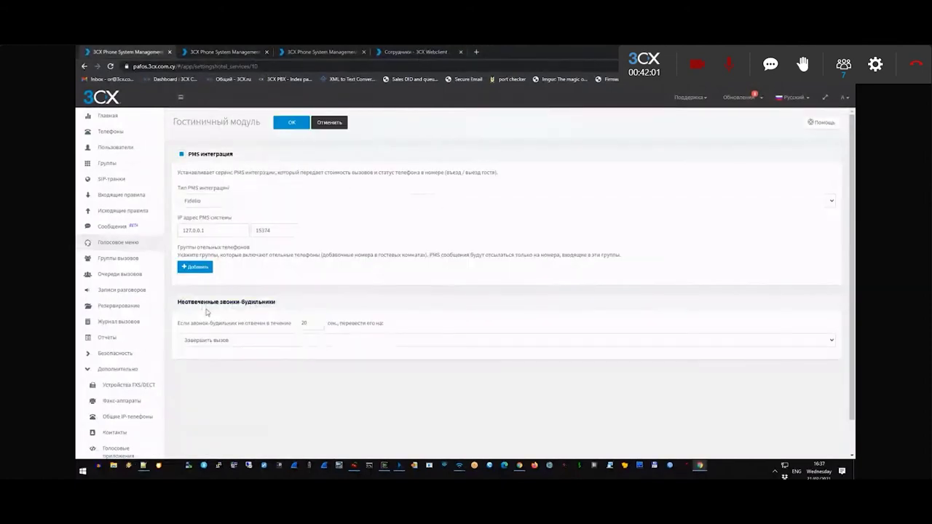
# Step: Highlight the "Неотвеченные звонки-будильники" heading and timeout text, and open "Звонки-напоминания" in the web client's operator panel
pyautogui.moveTo(179, 301); pyautogui.dragTo(291, 306)
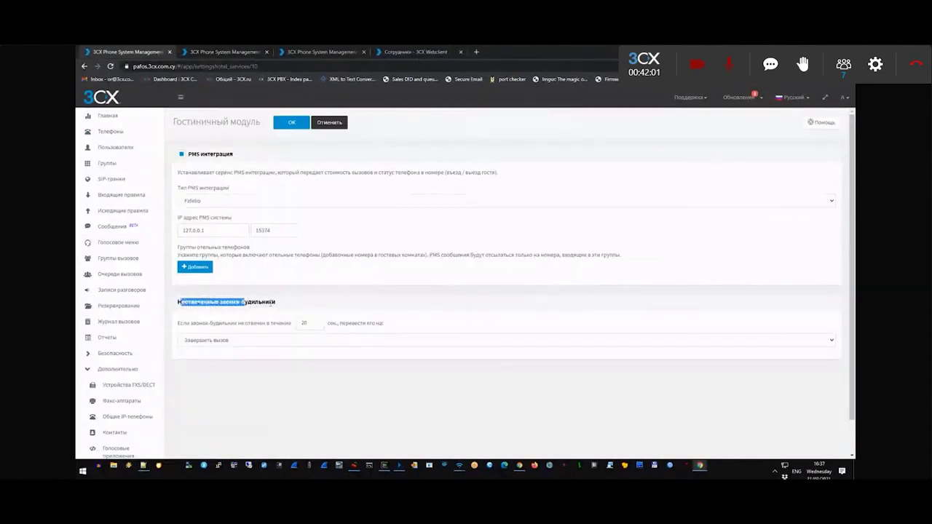
pyautogui.moveTo(178, 323); pyautogui.dragTo(289, 328)
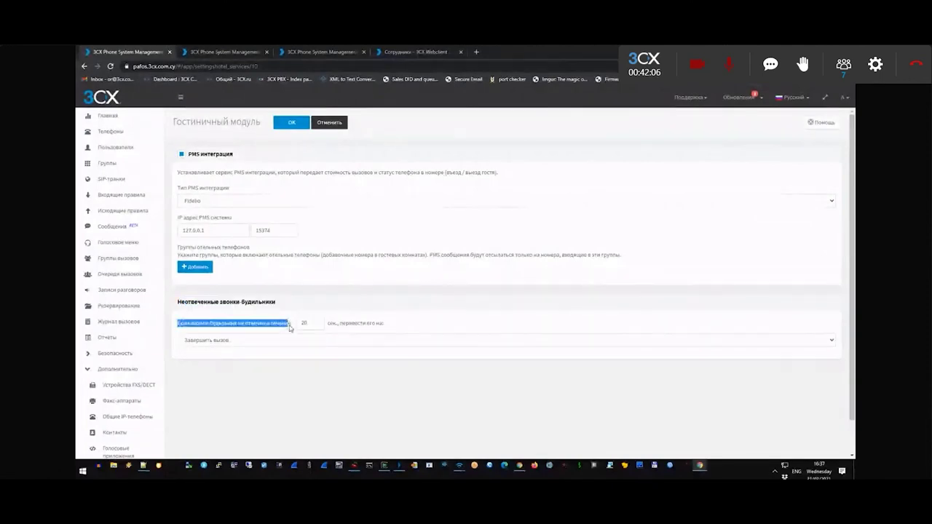
pyautogui.click(328, 52)
pyautogui.click(399, 51)
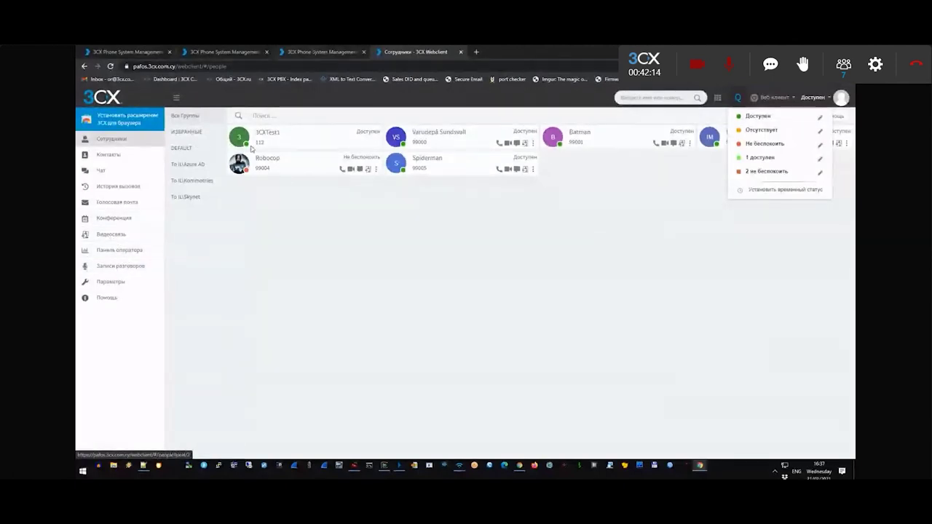
pyautogui.click(119, 251)
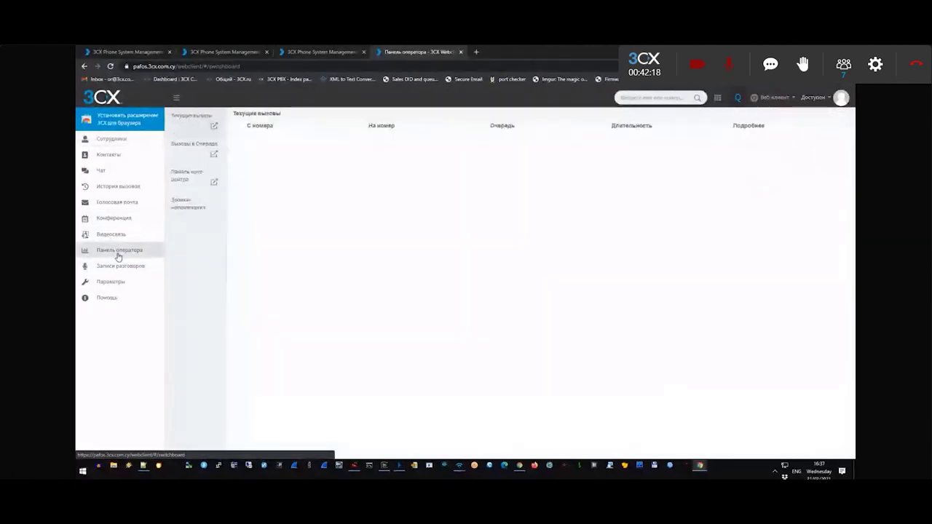
pyautogui.click(178, 211)
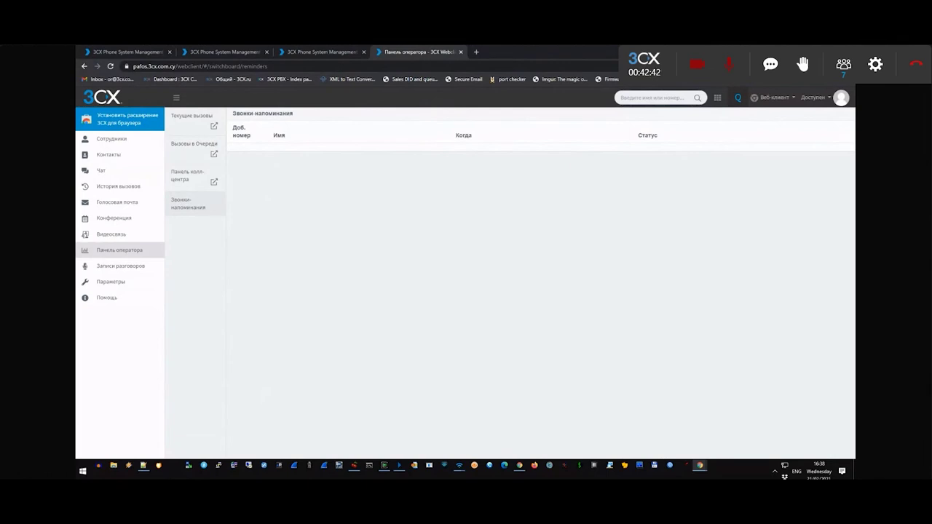
# Step: Return to the management console and open the list of user extensions
pyautogui.click(127, 51)
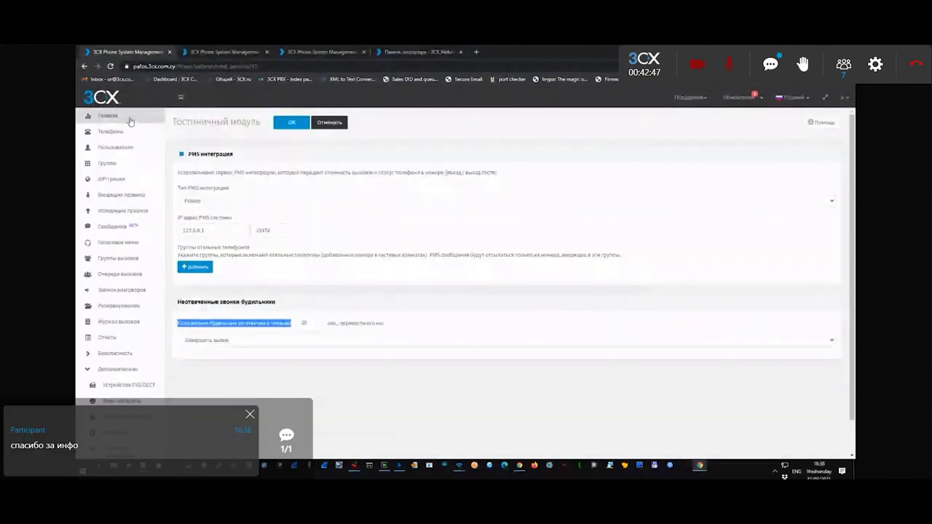
pyautogui.click(109, 116)
pyautogui.click(115, 147)
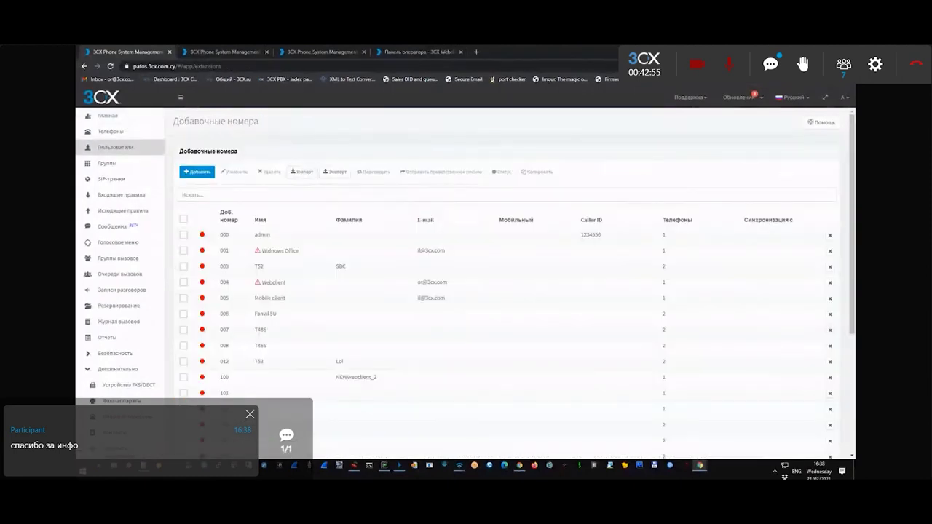
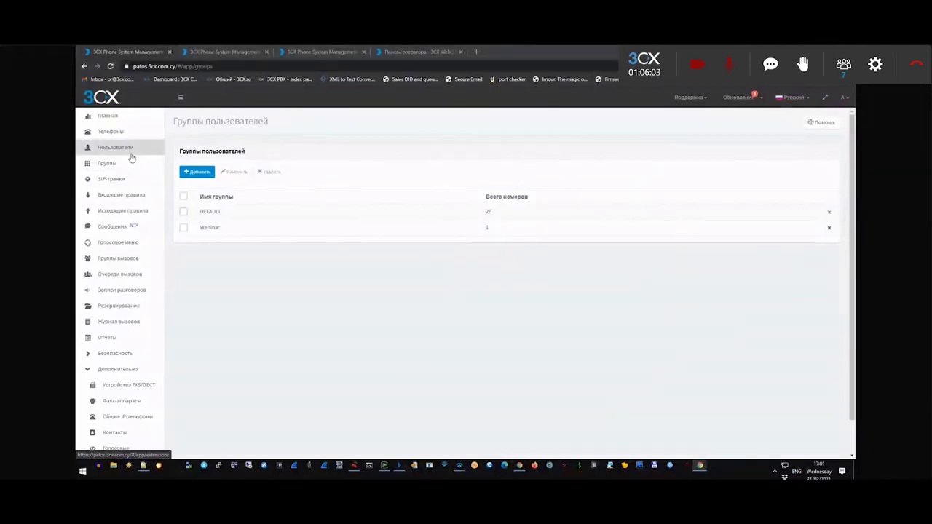
# Step: Start a new user group, view the users available as members and cancel the member selection
pyautogui.click(131, 156)
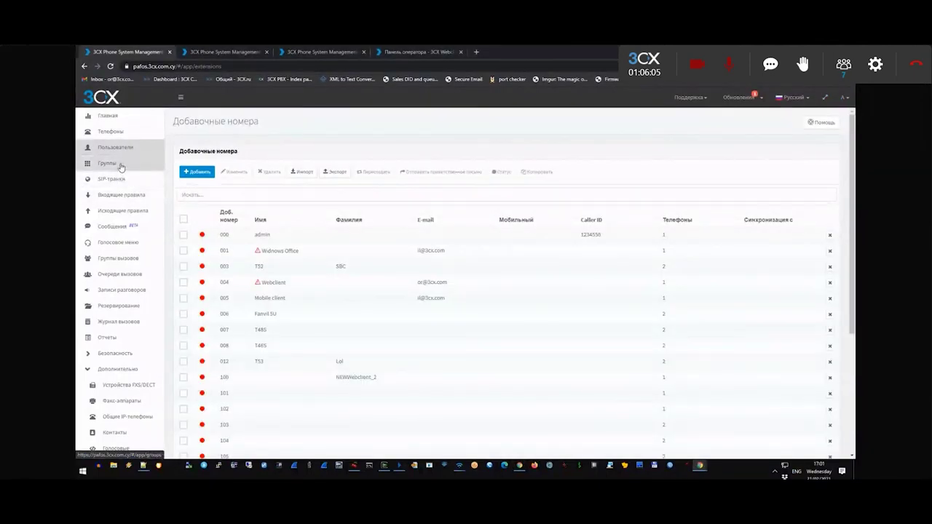
pyautogui.click(127, 172)
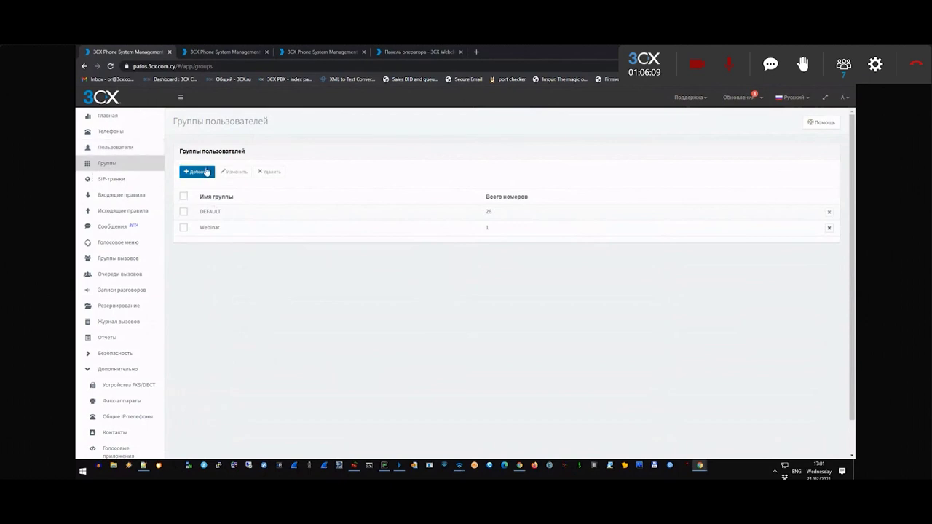
pyautogui.click(196, 172)
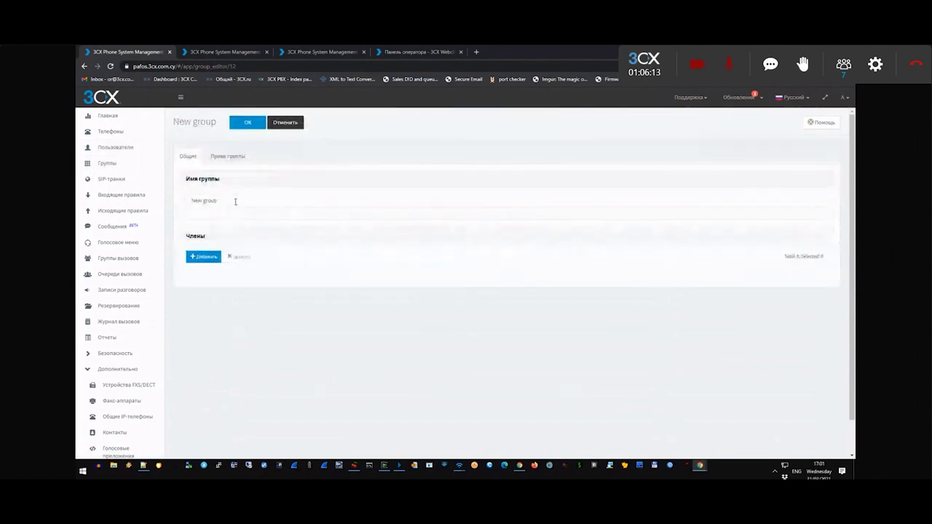
pyautogui.click(230, 199)
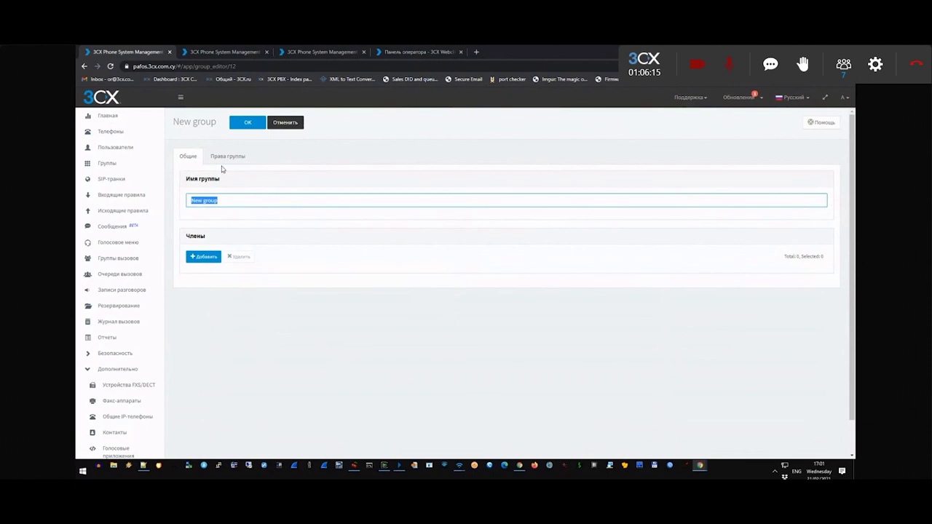
pyautogui.click(208, 256)
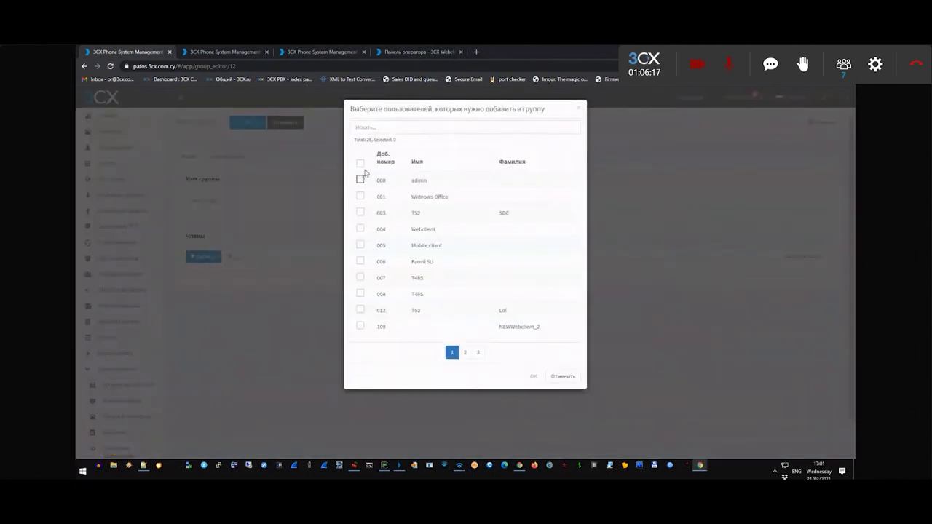
pyautogui.click(562, 377)
# Step: Examine the rights of the new group and highlight its first entries
pyautogui.click(228, 157)
pyautogui.moveTo(198, 200); pyautogui.dragTo(246, 208)
pyautogui.moveTo(197, 234); pyautogui.dragTo(248, 239)
pyautogui.scroll(-5, 248, 240)
pyautogui.scroll(10, 248, 239)
# Step: Open extension 000 from the users, highlight its title and display its rights
pyautogui.click(116, 148)
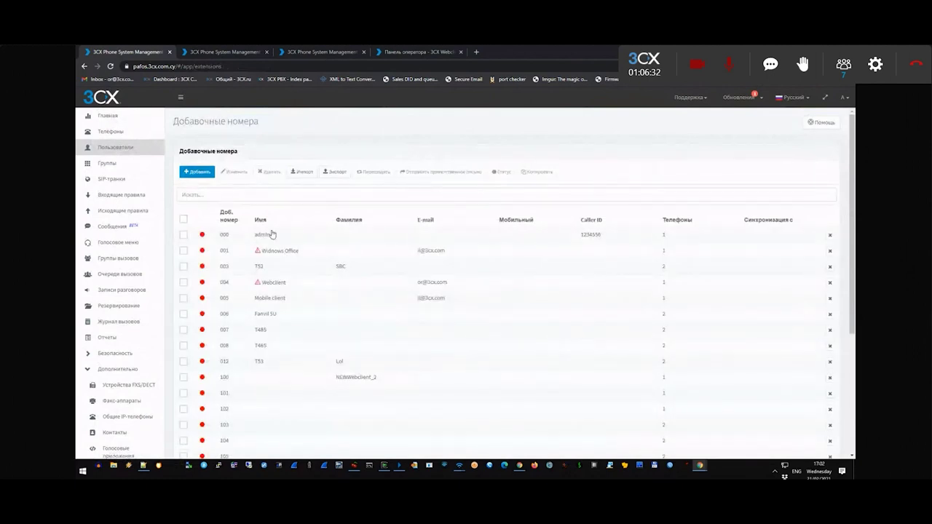
pyautogui.click(266, 235)
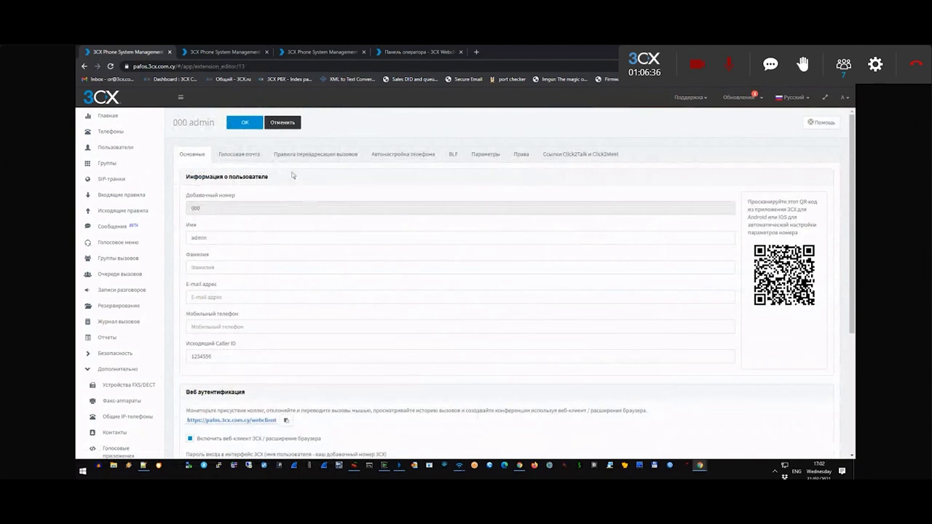
pyautogui.moveTo(182, 124); pyautogui.dragTo(215, 124)
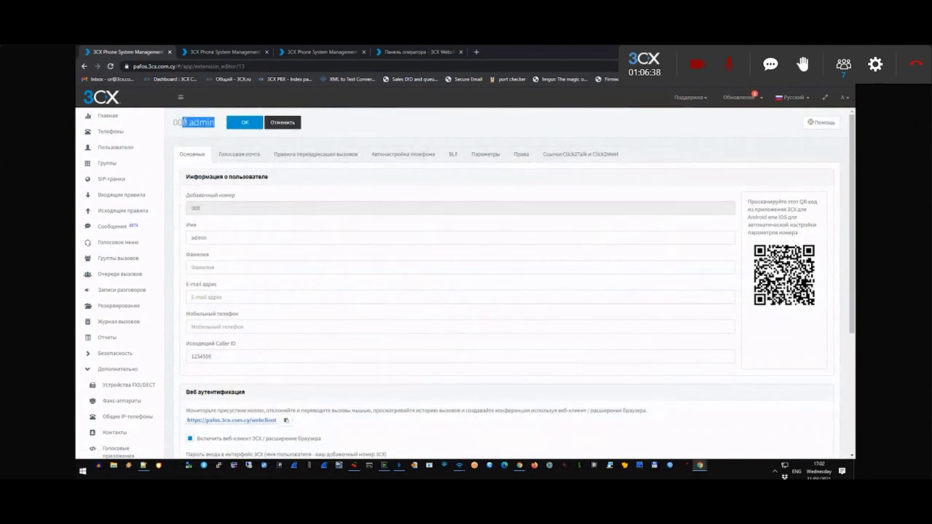
pyautogui.click(521, 155)
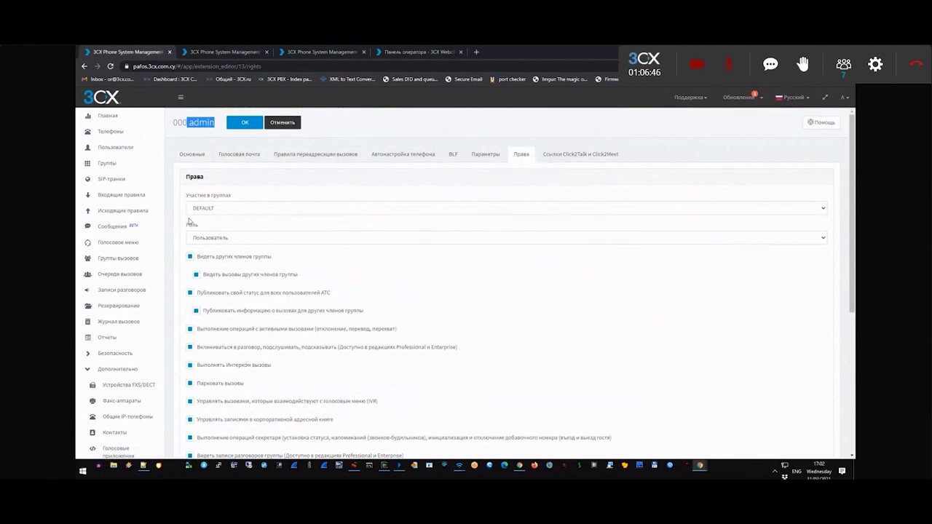
# Step: View the group choices under "Участие в группах" for extension 000
pyautogui.click(207, 208)
pyautogui.click(215, 209)
pyautogui.click(218, 211)
pyautogui.click(218, 210)
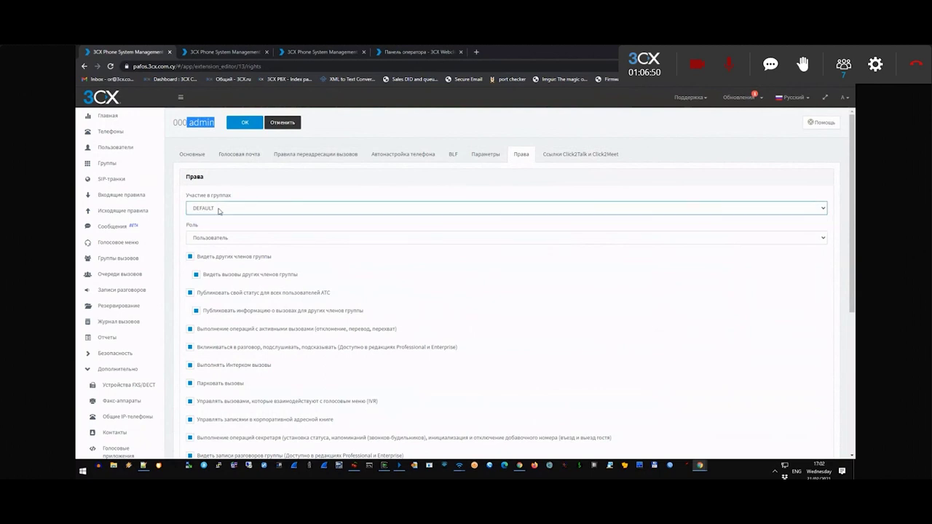
pyautogui.click(190, 176)
pyautogui.click(215, 210)
pyautogui.click(214, 210)
pyautogui.click(215, 209)
pyautogui.click(150, 155)
# Step: Open the user groups in a new tab, add extension 000 to the Webinar group and save it
pyautogui.keyDown('ctrl'); pyautogui.keyDown('shift'); pyautogui.click(110, 162); pyautogui.keyUp('shift'); pyautogui.keyUp('ctrl')
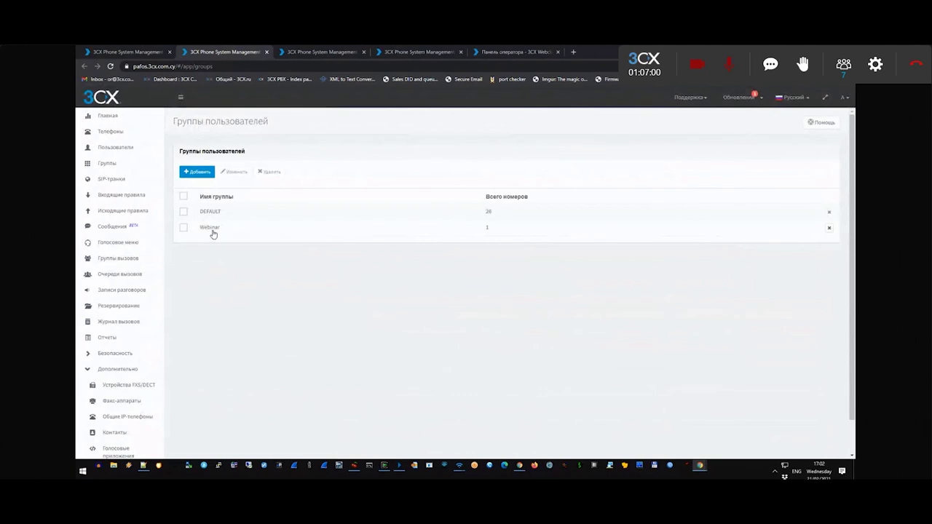
pyautogui.click(208, 227)
pyautogui.click(203, 257)
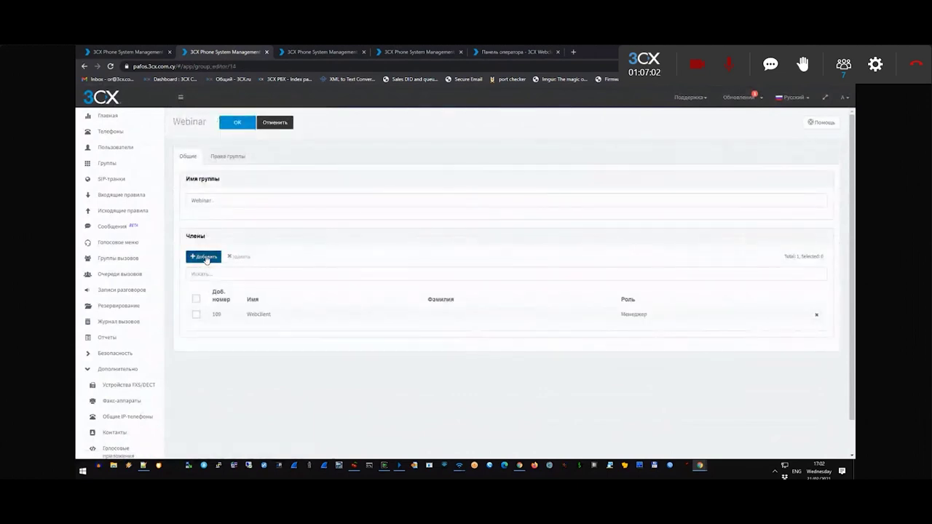
pyautogui.click(360, 180)
pyautogui.click(533, 376)
pyautogui.click(236, 124)
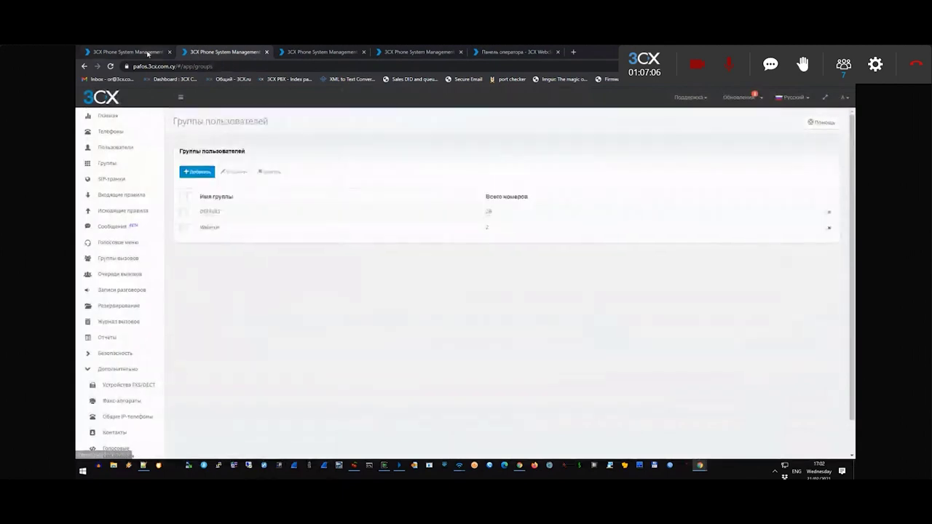
# Step: Reload the rights of extension 000, compare the DEFAULT and Webinar groups and leave Webinar selected
pyautogui.click(124, 52)
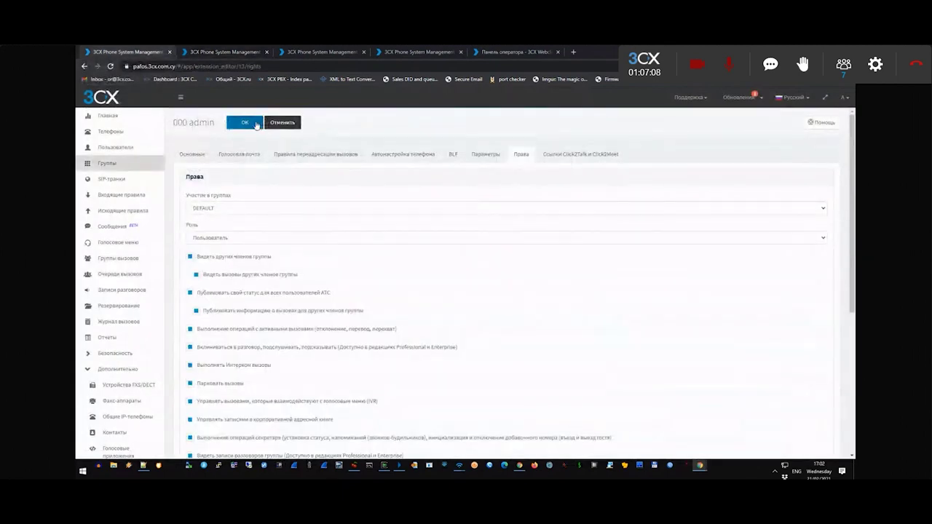
pyautogui.click(214, 209)
pyautogui.click(214, 216)
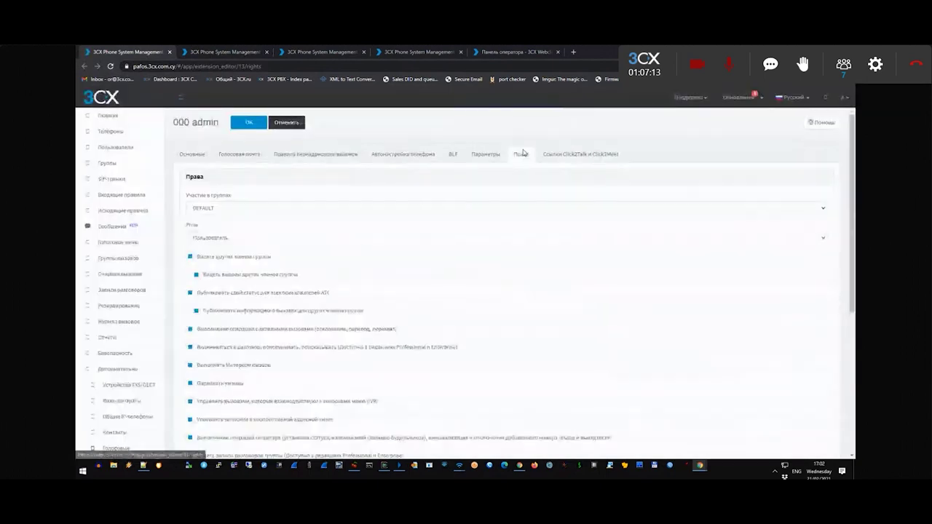
pyautogui.click(219, 208)
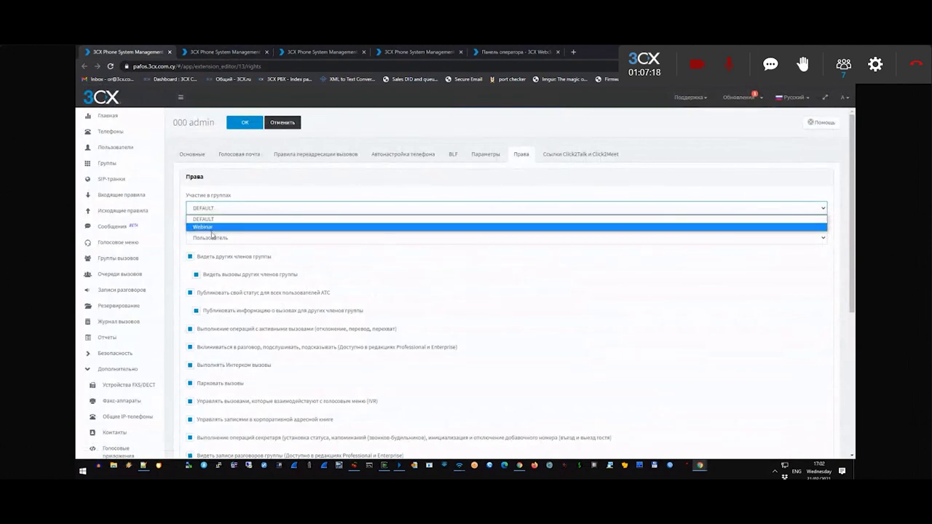
pyautogui.click(209, 228)
pyautogui.click(218, 209)
pyautogui.click(211, 220)
pyautogui.click(219, 209)
pyautogui.click(209, 226)
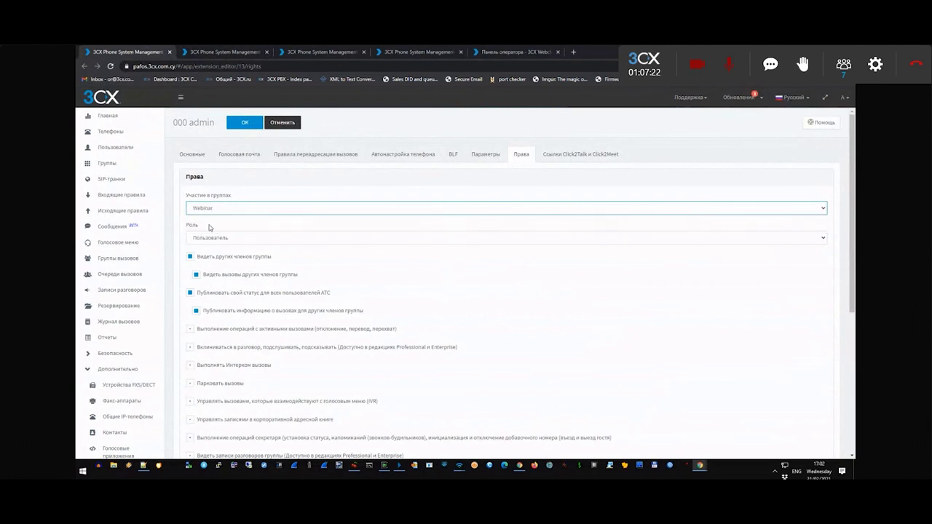
# Step: Try the "Менеджер" role for extension 000 in the Webinar group, reopen its rights and return the role to "Пользователь"
pyautogui.click(222, 237)
pyautogui.click(222, 257)
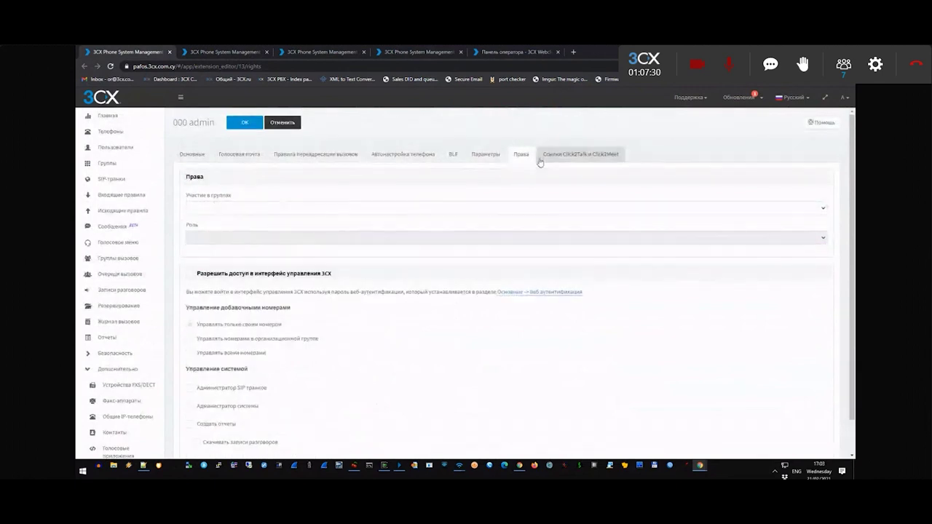
pyautogui.click(491, 154)
pyautogui.click(522, 155)
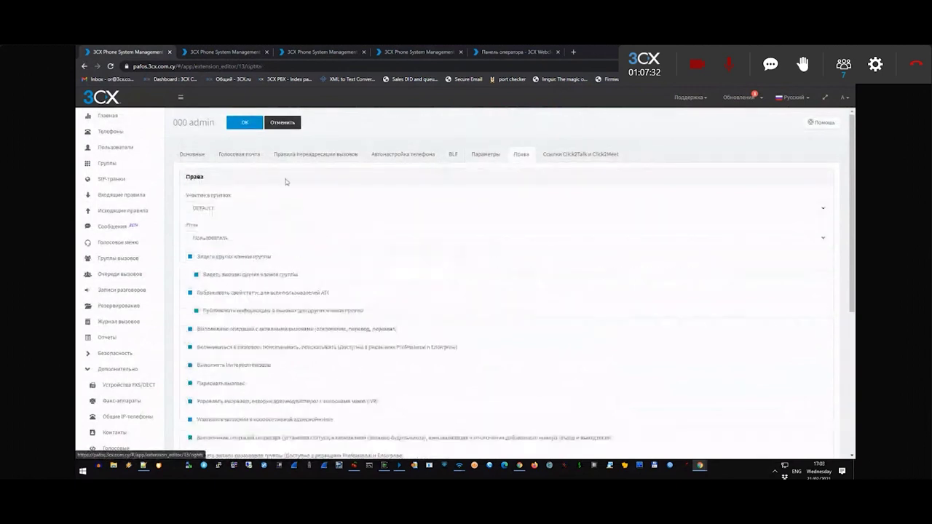
pyautogui.click(229, 209)
pyautogui.click(217, 226)
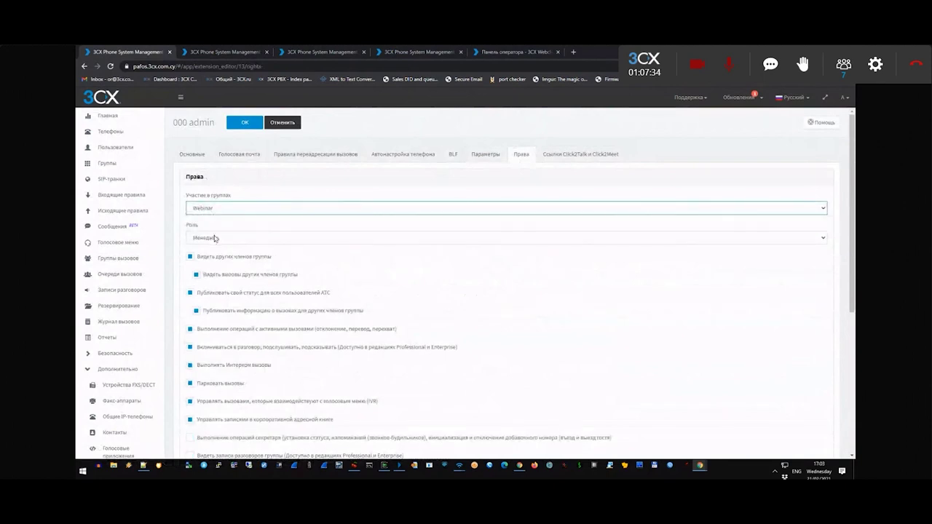
pyautogui.click(222, 238)
pyautogui.click(217, 250)
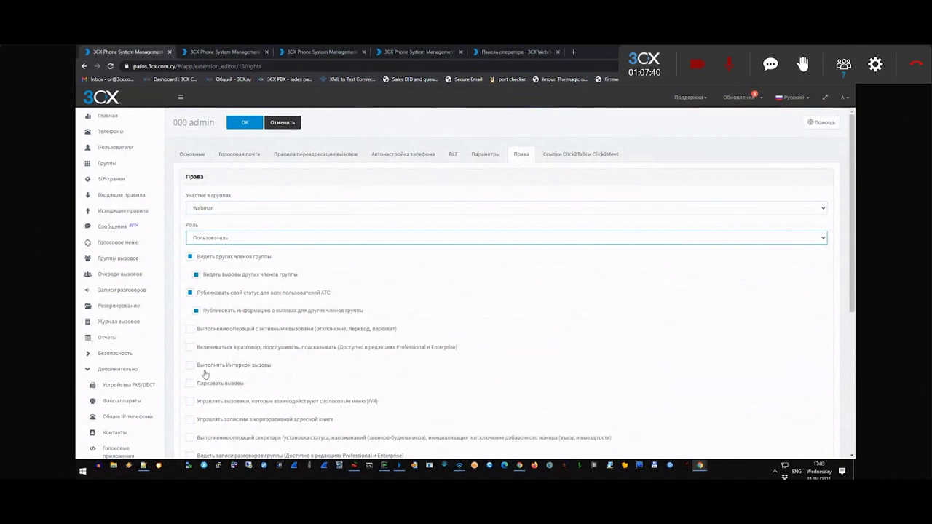
# Step: Allow extension 000 to park calls, manage IVR calls and the corporate address book, perform secretary operations and view group recordings in the Webinar group
pyautogui.scroll(-3, 195, 376)
pyautogui.click(192, 293)
pyautogui.click(190, 257)
pyautogui.click(190, 239)
pyautogui.click(190, 221)
pyautogui.scroll(3, 345, 245)
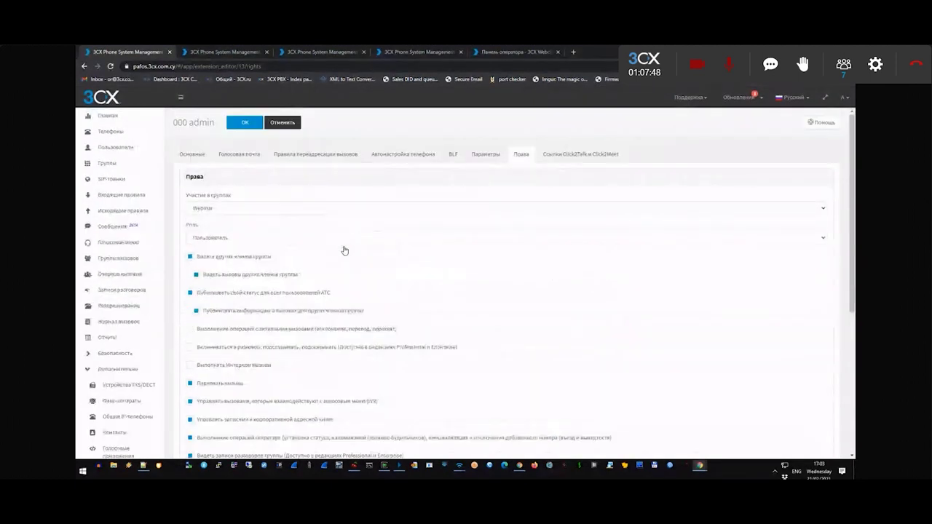
# Step: Highlight the "Выполнять Интерком вызовы" right and open the PBX's general parameters in a new tab to look through them
pyautogui.scroll(-3, 285, 292)
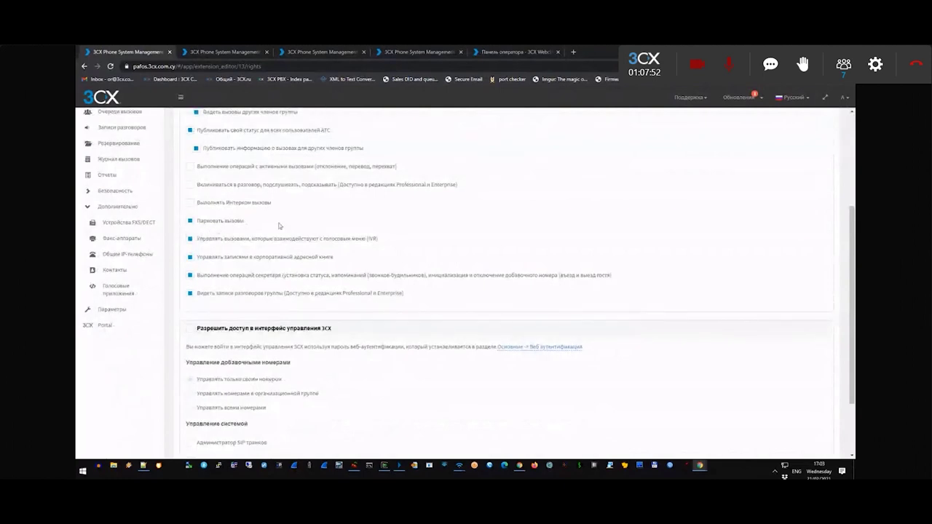
pyautogui.moveTo(198, 207); pyautogui.dragTo(271, 208)
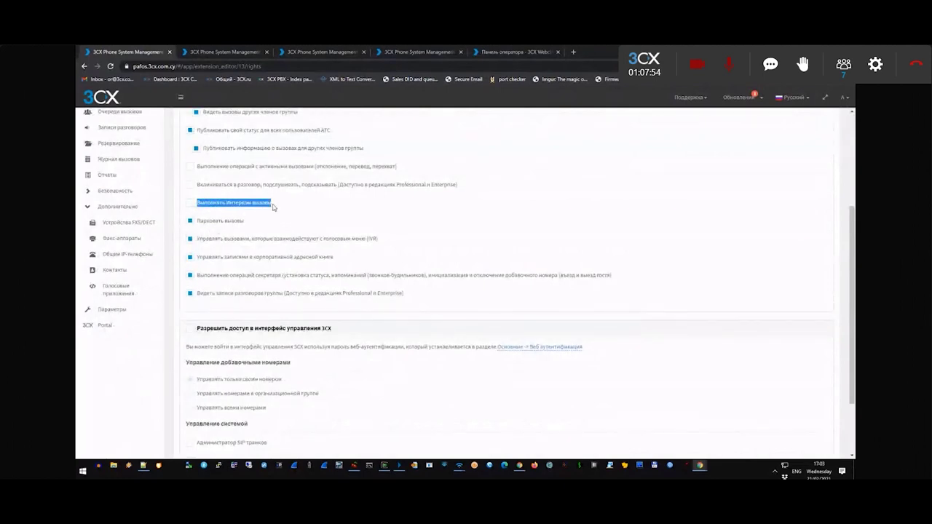
pyautogui.middleClick(116, 309)
pyautogui.click(284, 52)
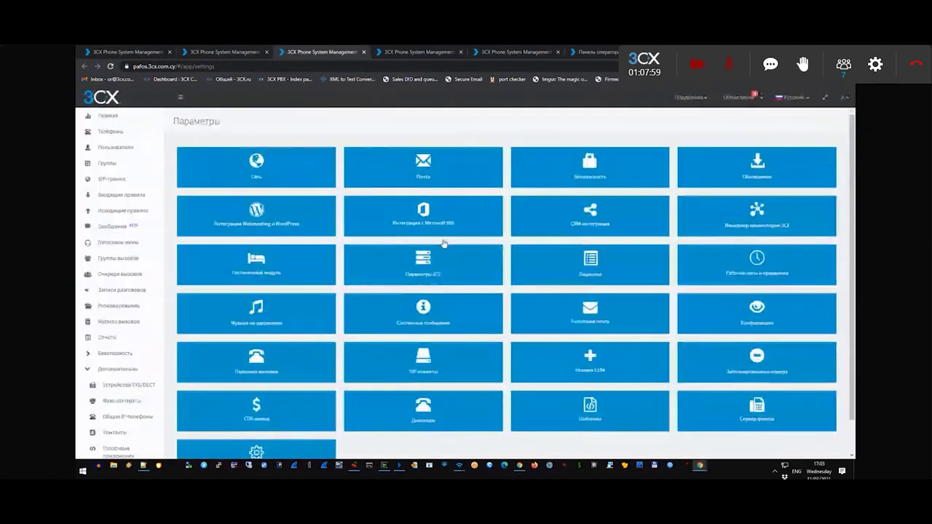
pyautogui.click(443, 247)
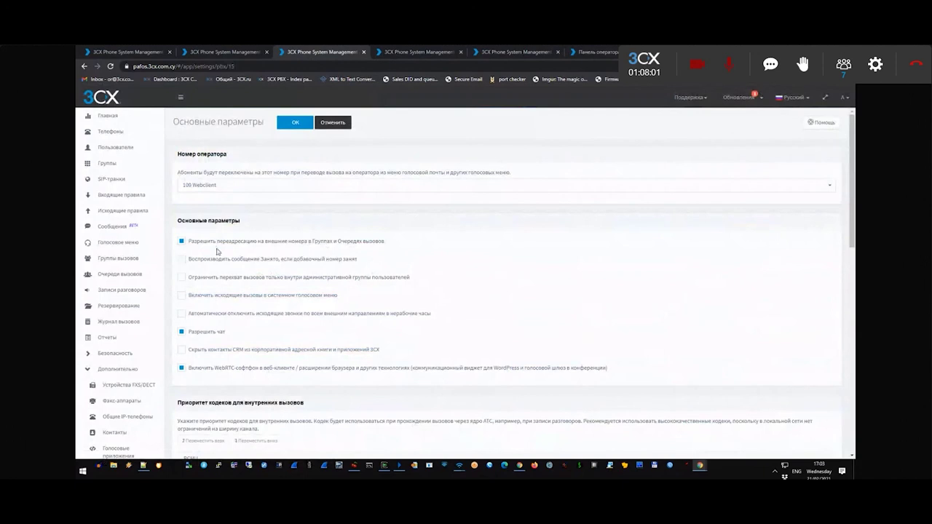
pyautogui.scroll(-8, 231, 274)
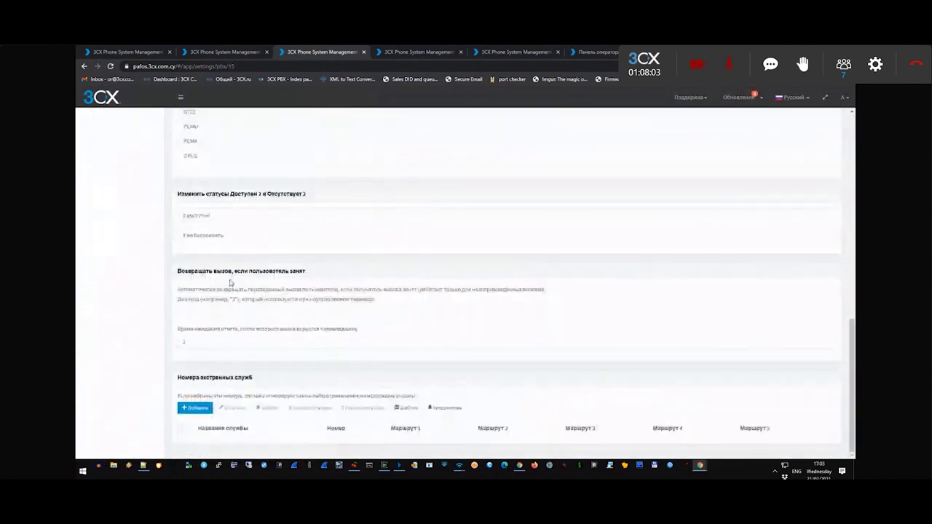
# Step: Highlight the "Ограничить перехват вызовов только внутри административной группы пользователей" option in the PBX's general parameters
pyautogui.scroll(10, 245, 306)
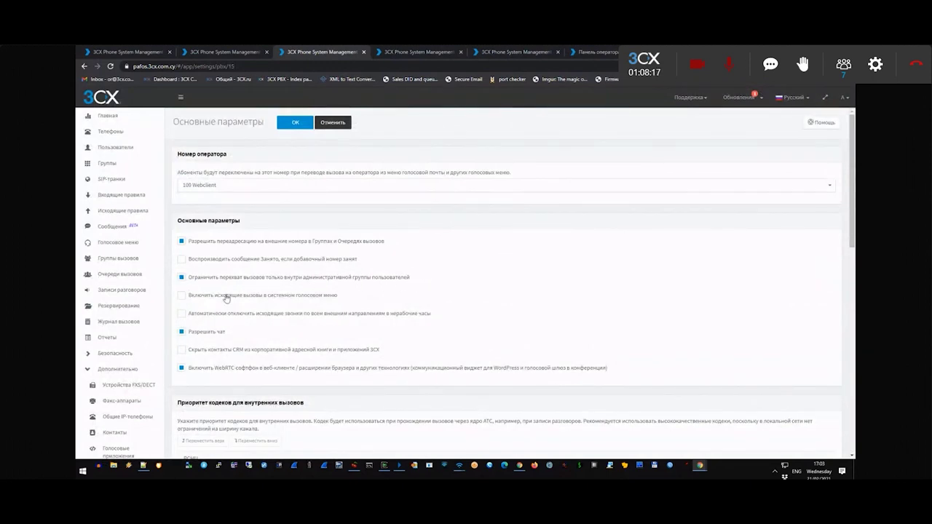
pyautogui.moveTo(190, 280); pyautogui.dragTo(408, 285)
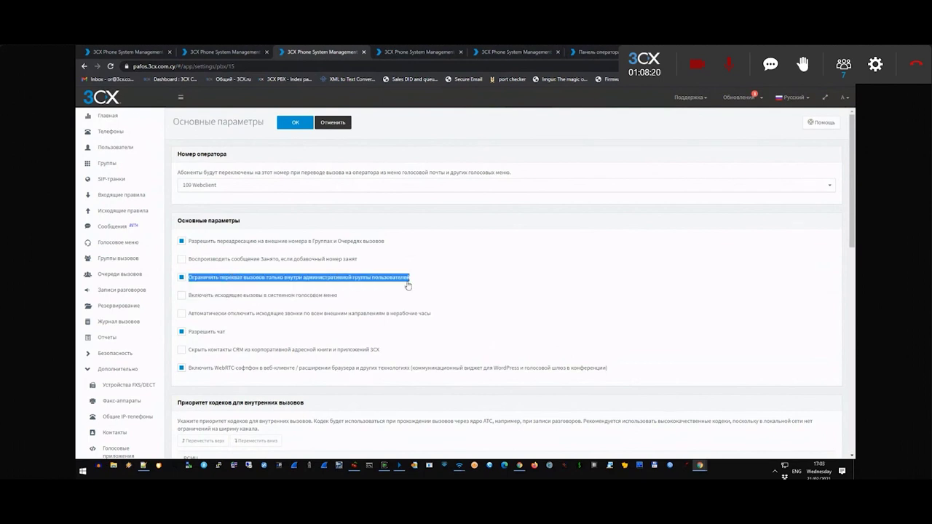
pyautogui.click(183, 282)
# Step: Open the PBX's dial codes and highlight the "Пейджинг" entry and its code
pyautogui.scroll(-5, 145, 320)
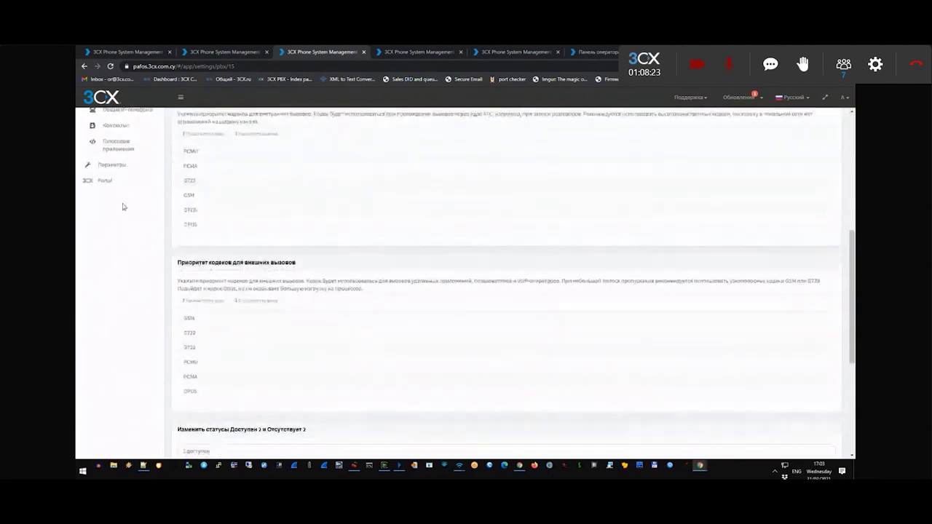
pyautogui.scroll(1, 124, 207)
pyautogui.click(142, 248)
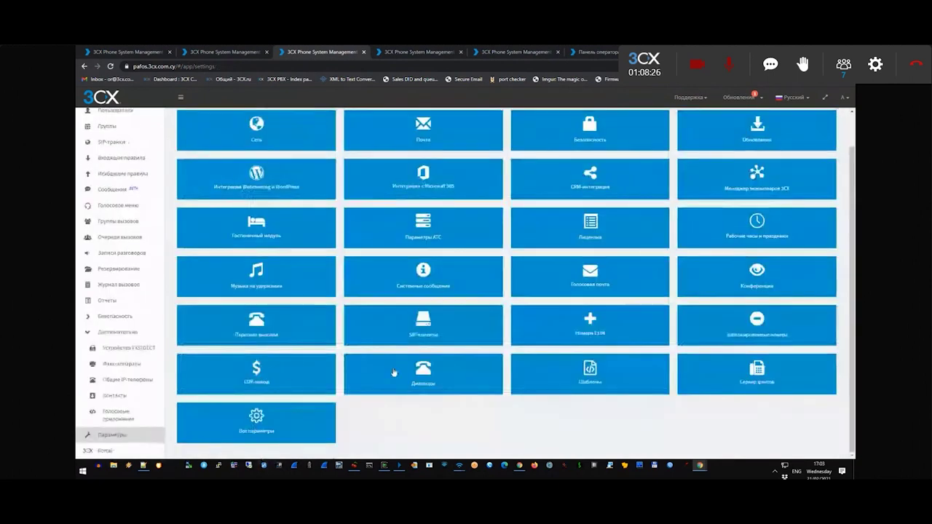
pyautogui.click(268, 313)
pyautogui.scroll(-1, 255, 321)
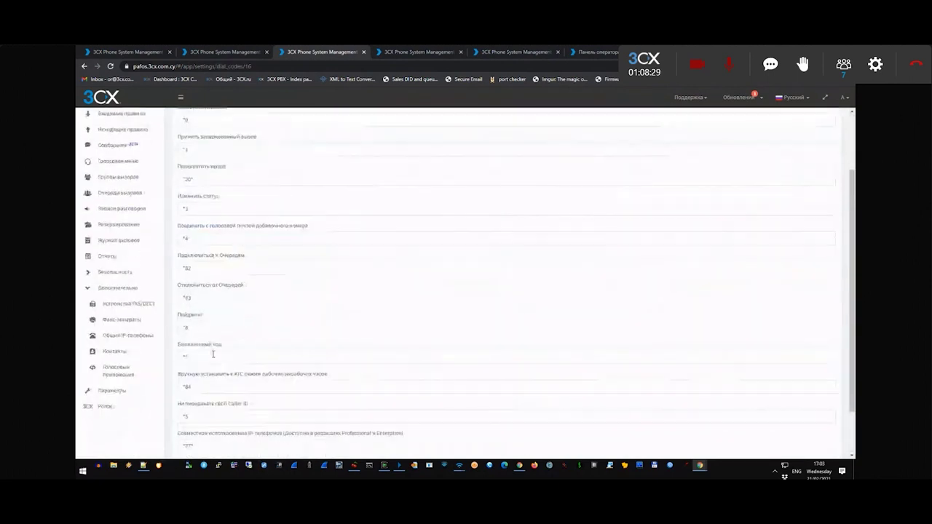
pyautogui.moveTo(208, 319); pyautogui.dragTo(179, 319)
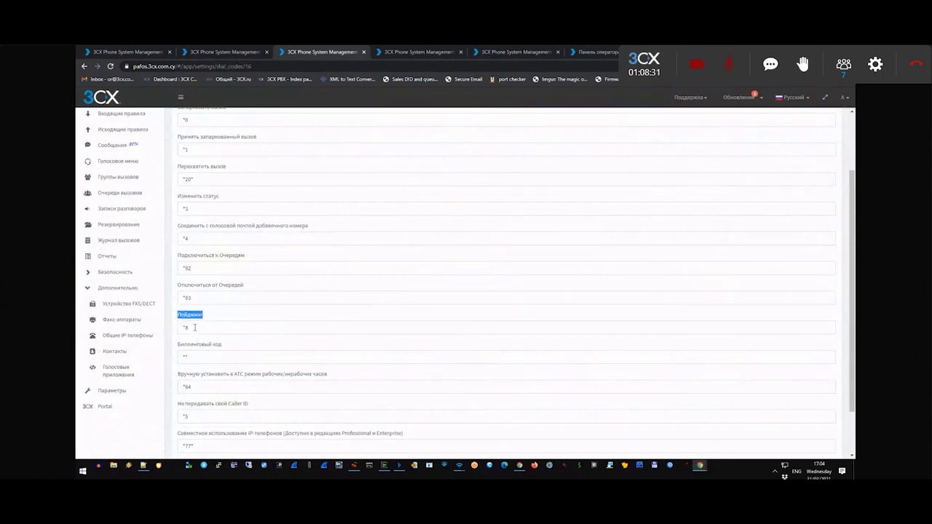
pyautogui.doubleClick(194, 328)
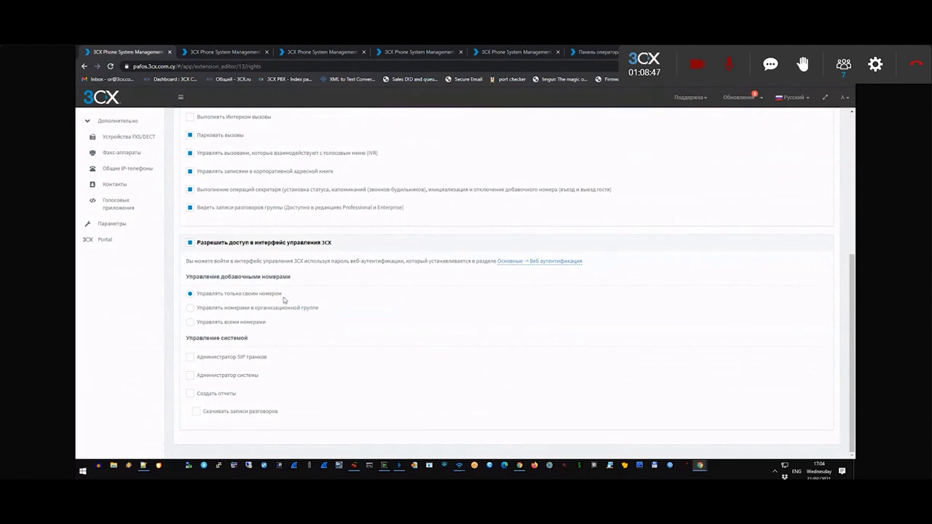
# Step: Look over the rights of extension 000, including its access to the 3CX management interface
pyautogui.scroll(4, 358, 332)
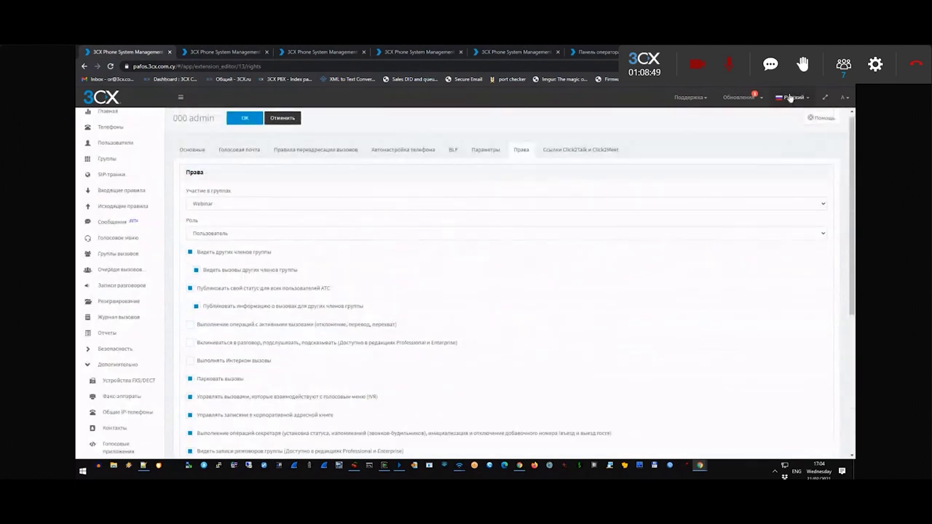
pyautogui.scroll(-5, 360, 194)
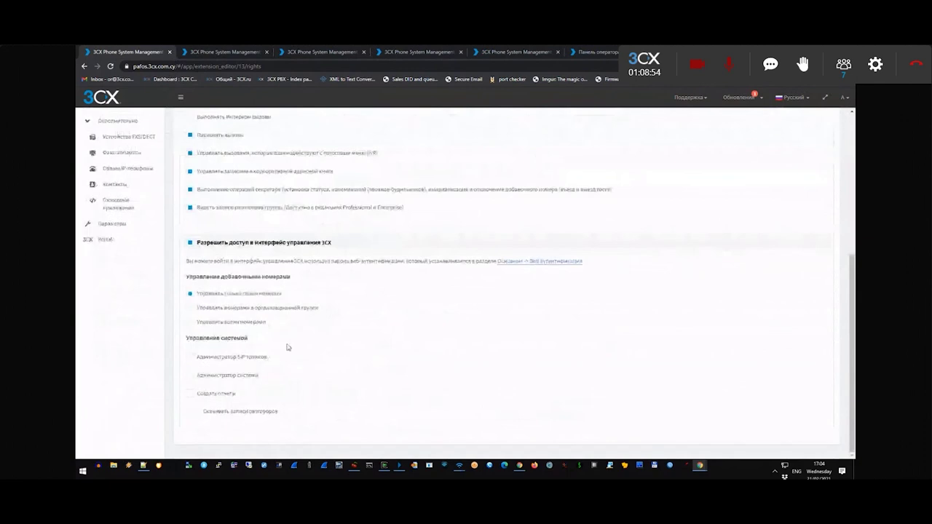
pyautogui.scroll(5, 264, 333)
# Step: Replace the 3CX interface login password in the web authentication settings of extension 000
pyautogui.click(193, 154)
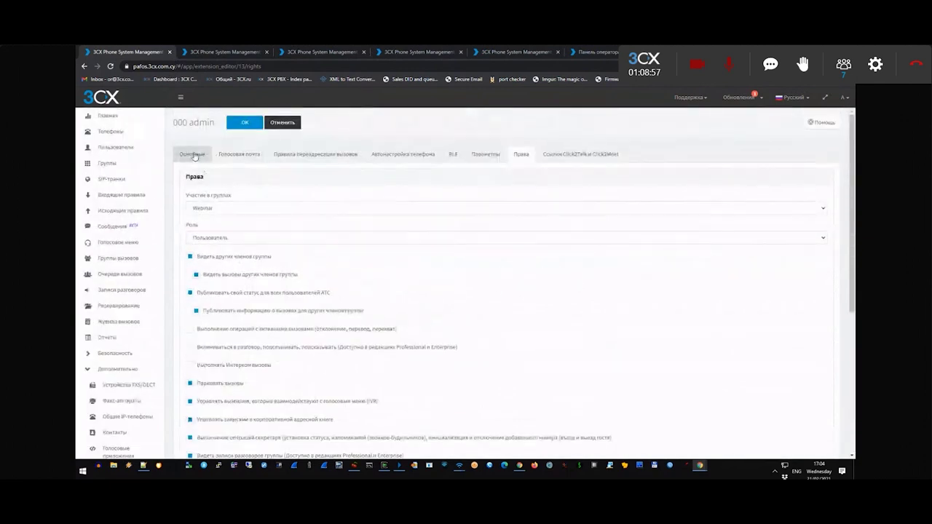
pyautogui.scroll(-10, 232, 290)
pyautogui.scroll(1, 273, 356)
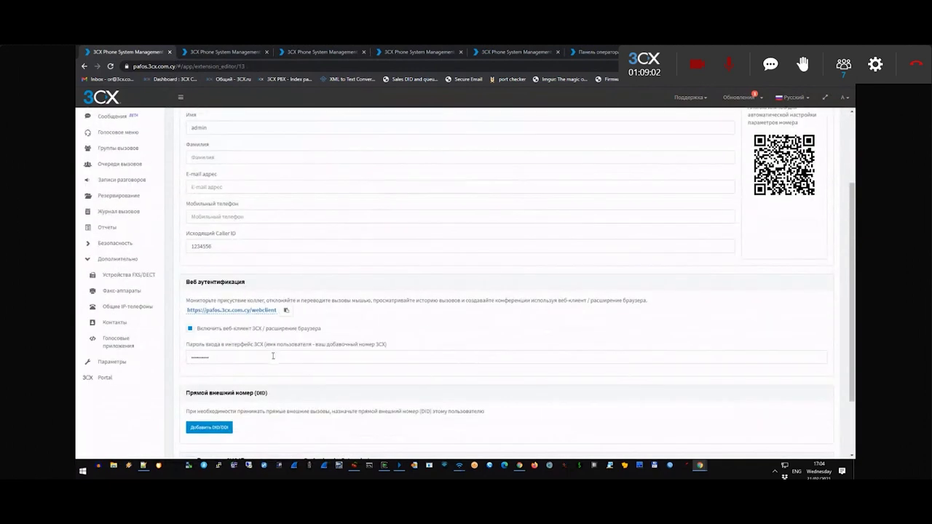
pyautogui.scroll(3, 273, 356)
pyautogui.scroll(-4, 244, 320)
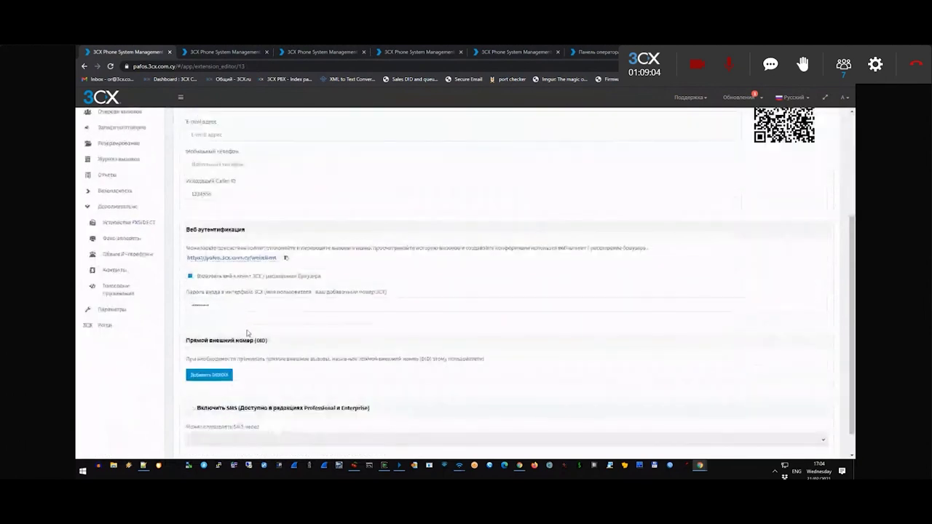
pyautogui.moveTo(240, 301); pyautogui.dragTo(198, 299)
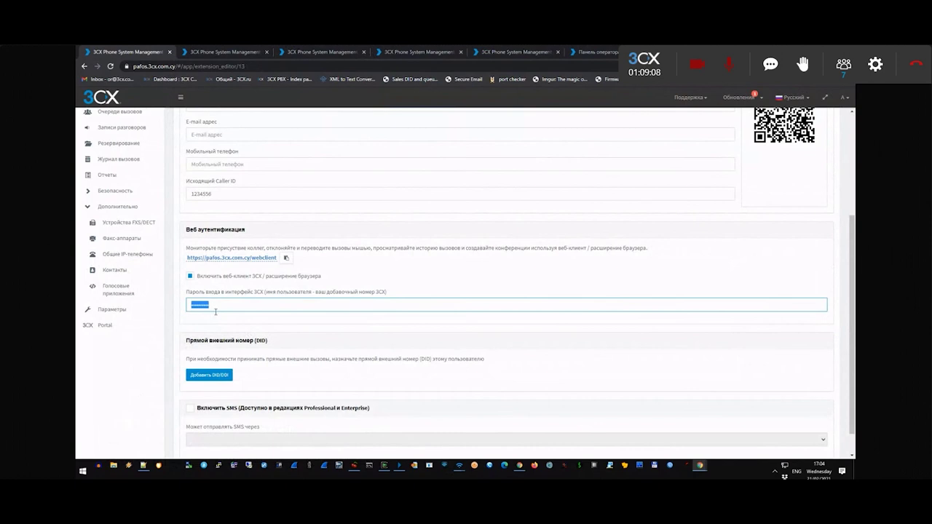
pyautogui.press('BackSpace')
pyautogui.scroll(3, 306, 323)
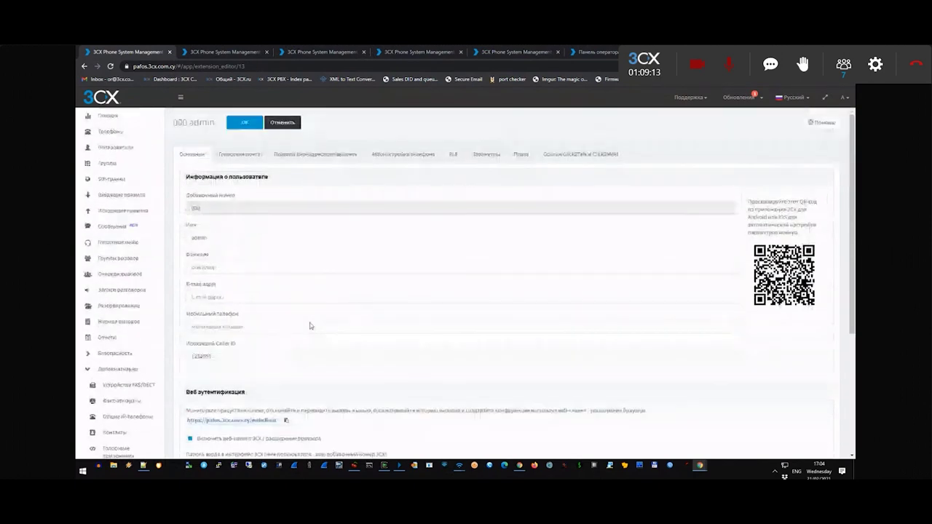
# Step: Look through the voicemail, call forwarding rules and "Параметры" settings of extension 000
pyautogui.click(244, 156)
pyautogui.click(301, 155)
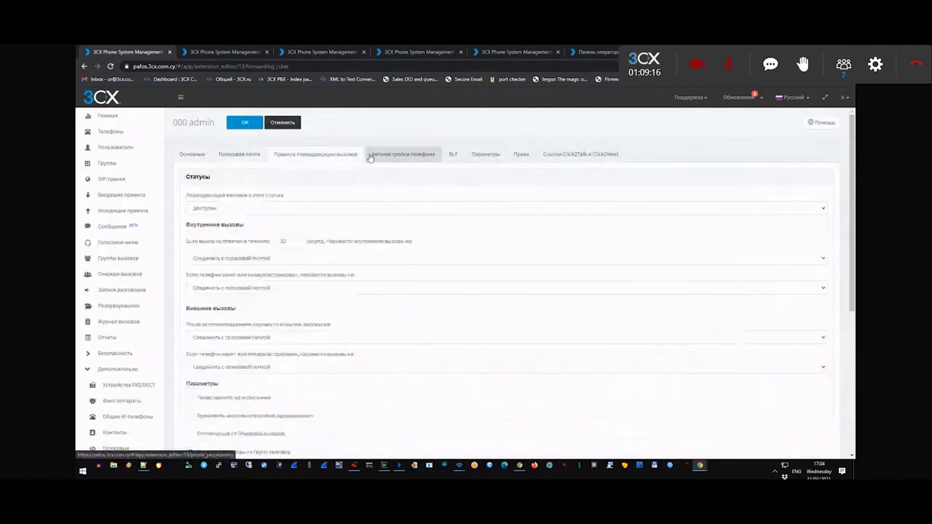
pyautogui.click(490, 154)
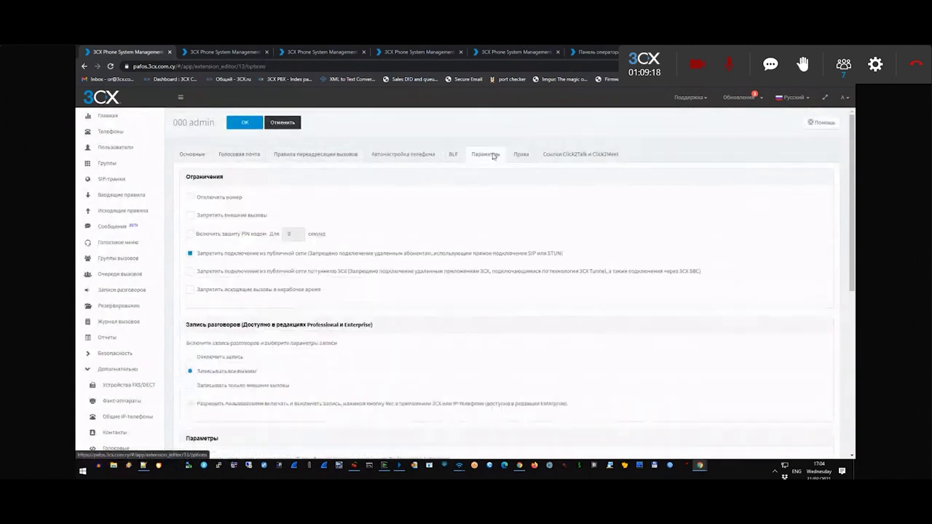
pyautogui.scroll(-5, 264, 259)
pyautogui.scroll(-3, 264, 258)
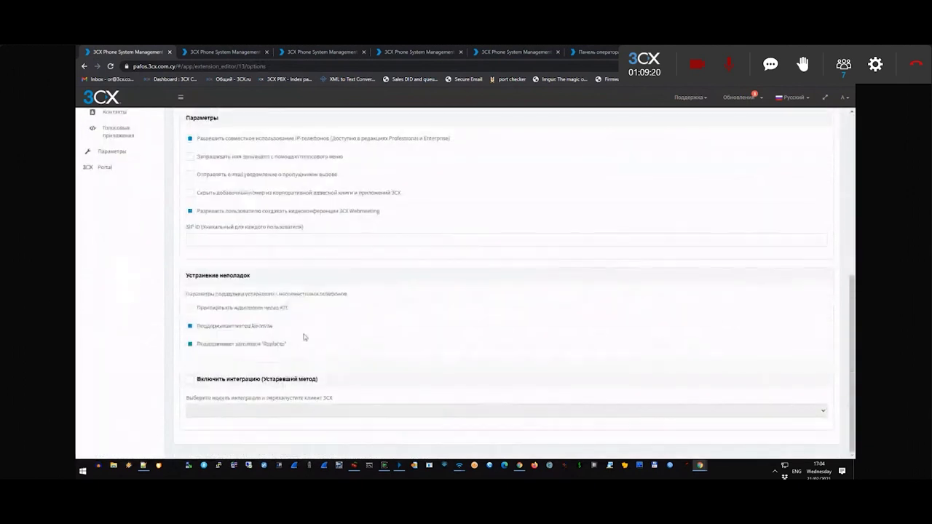
pyautogui.scroll(4, 344, 327)
pyautogui.scroll(6, 344, 327)
# Step: Check the group rights and management access of extension 000 and save the extension
pyautogui.click(511, 158)
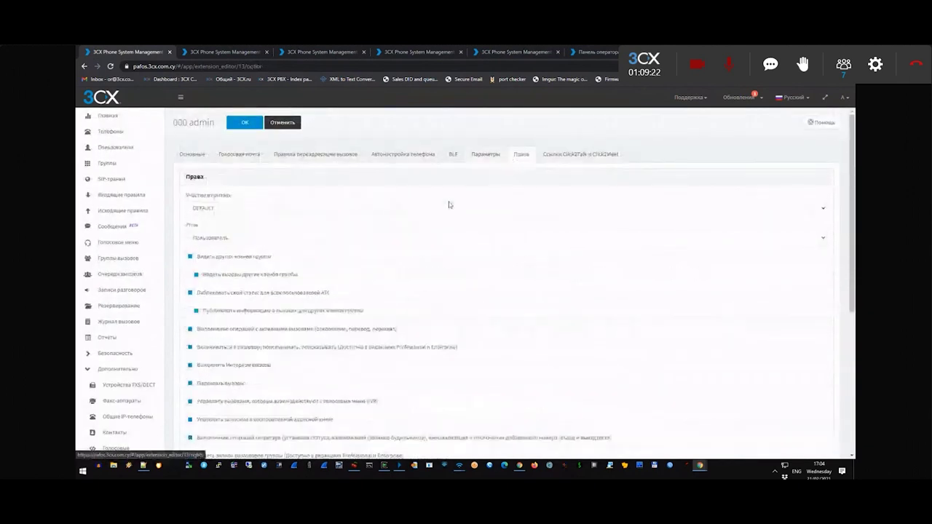
pyautogui.scroll(-5, 449, 206)
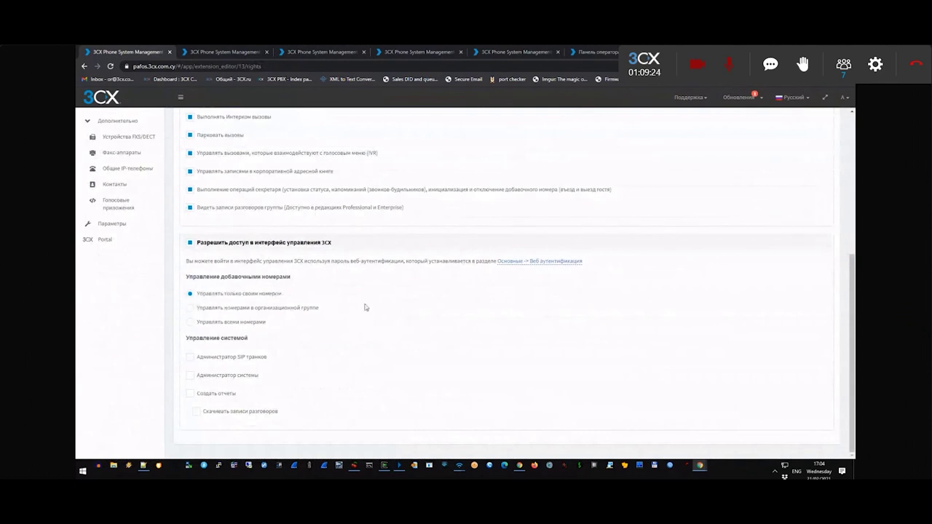
pyautogui.scroll(10, 366, 307)
pyautogui.click(244, 123)
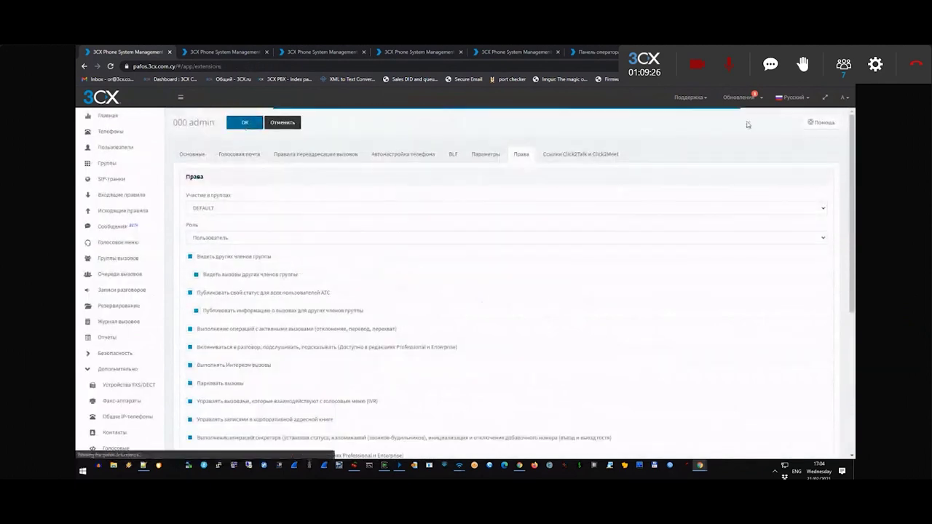
# Step: Log out of the management console and sign in as extension 000 with its account password
pyautogui.click(845, 97)
pyautogui.click(786, 125)
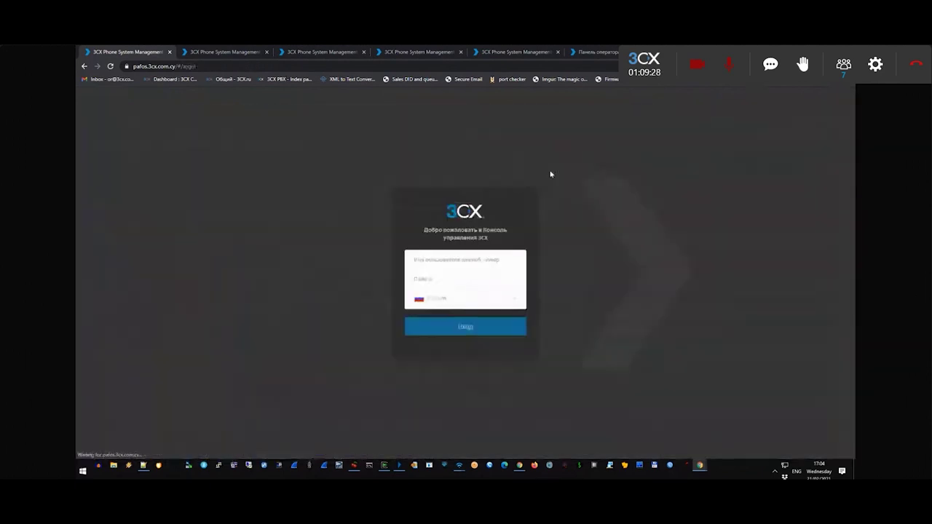
pyautogui.click(428, 266)
pyautogui.write('000')
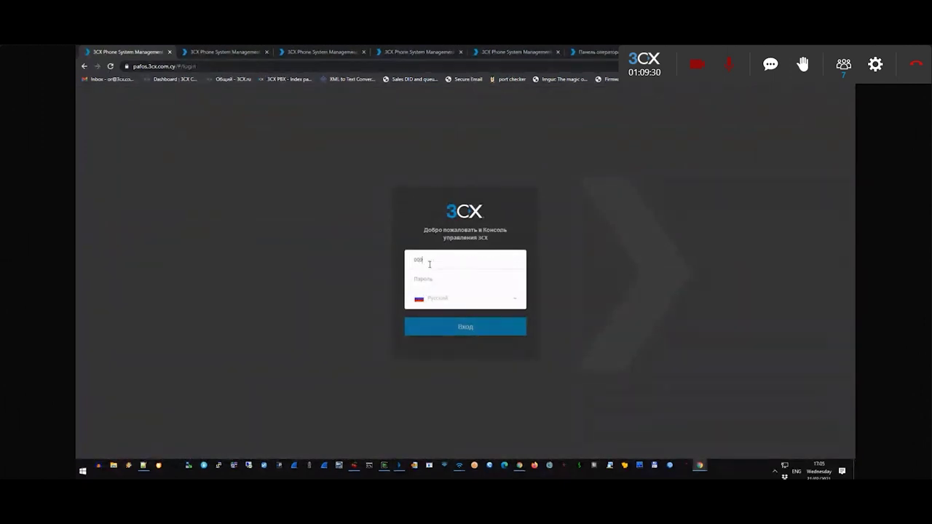
pyautogui.click(433, 277)
pyautogui.write('000')
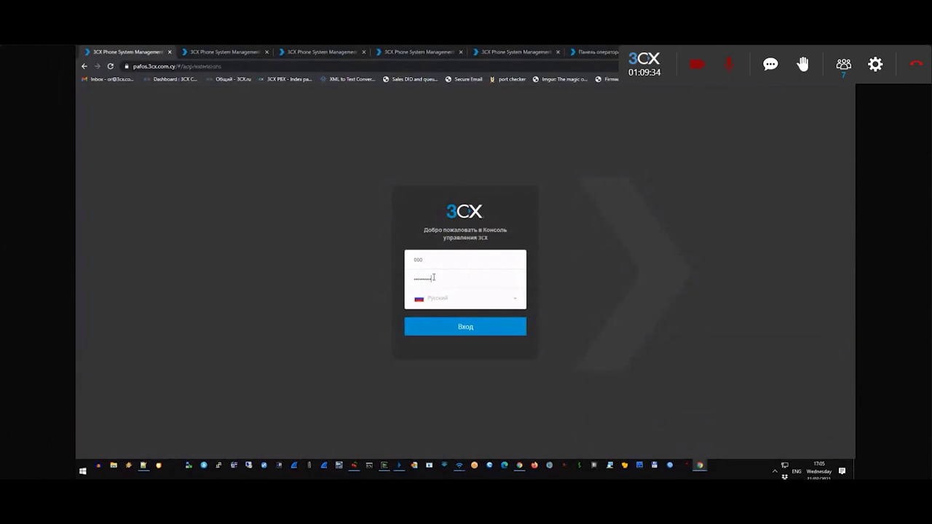
pyautogui.press('Return')
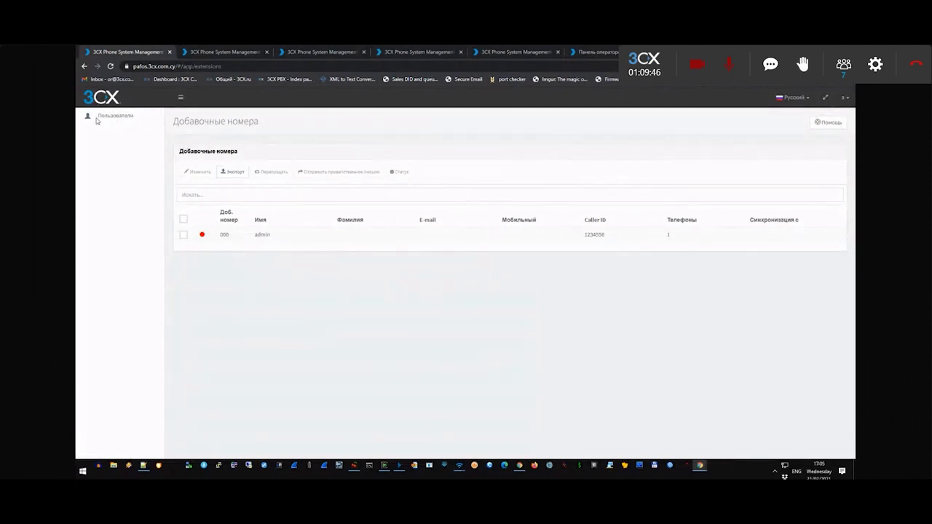
# Step: Open extension 000 from its own account and examine its general settings and "Параметры" options
pyautogui.doubleClick(295, 234)
pyautogui.click(212, 240)
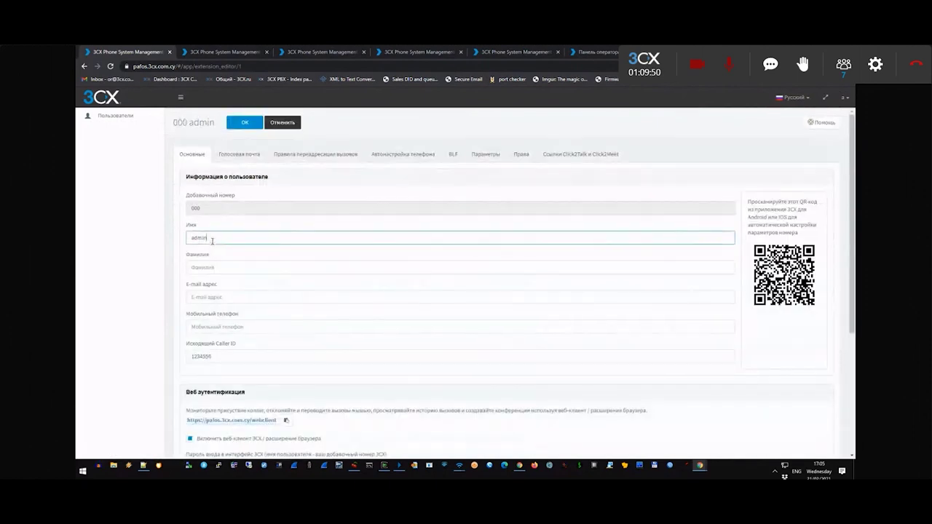
pyautogui.scroll(-3, 243, 241)
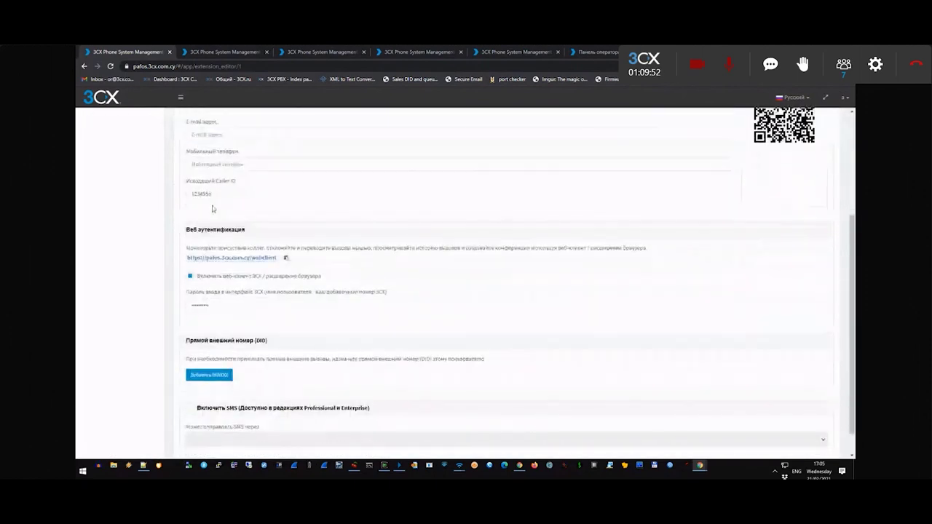
pyautogui.scroll(3, 214, 243)
pyautogui.click(485, 154)
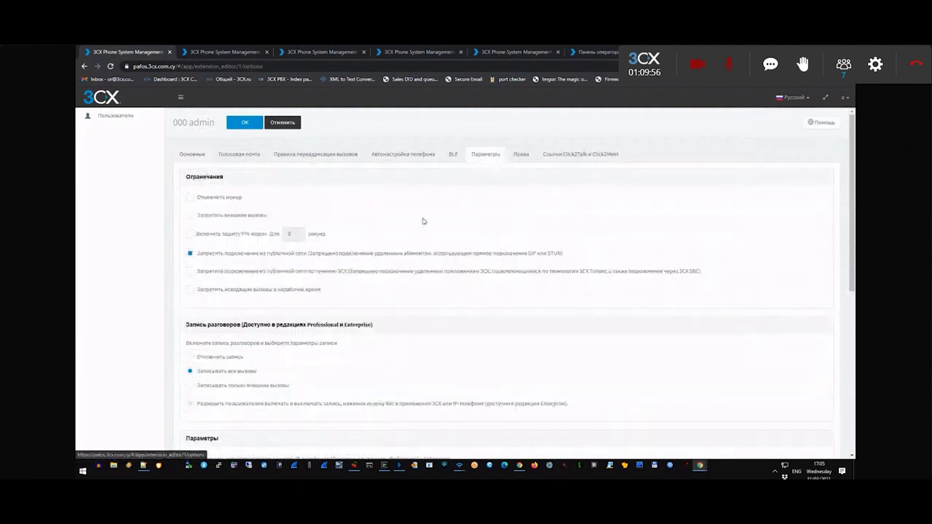
pyautogui.scroll(-5, 382, 251)
pyautogui.scroll(10, 368, 267)
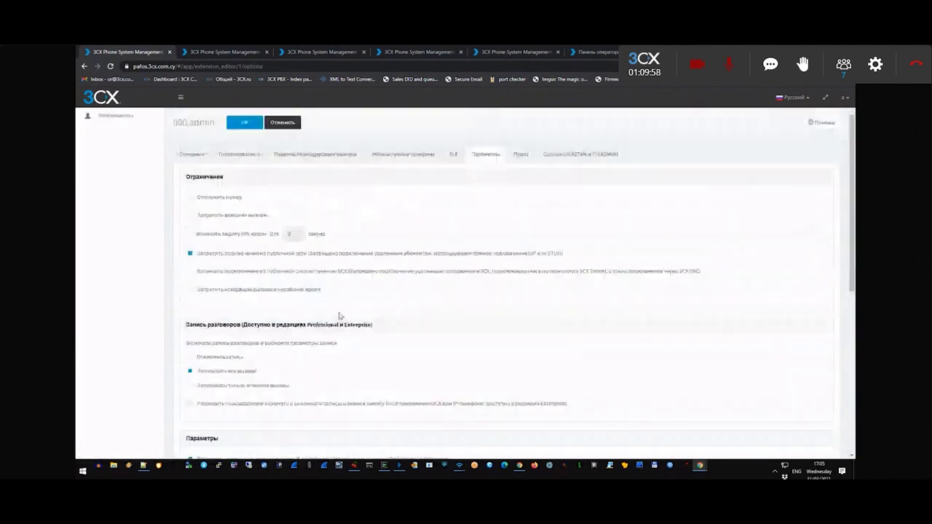
# Step: Cancel the editing of extension 000 and log out of its account
pyautogui.click(277, 117)
pyautogui.click(844, 97)
pyautogui.click(811, 128)
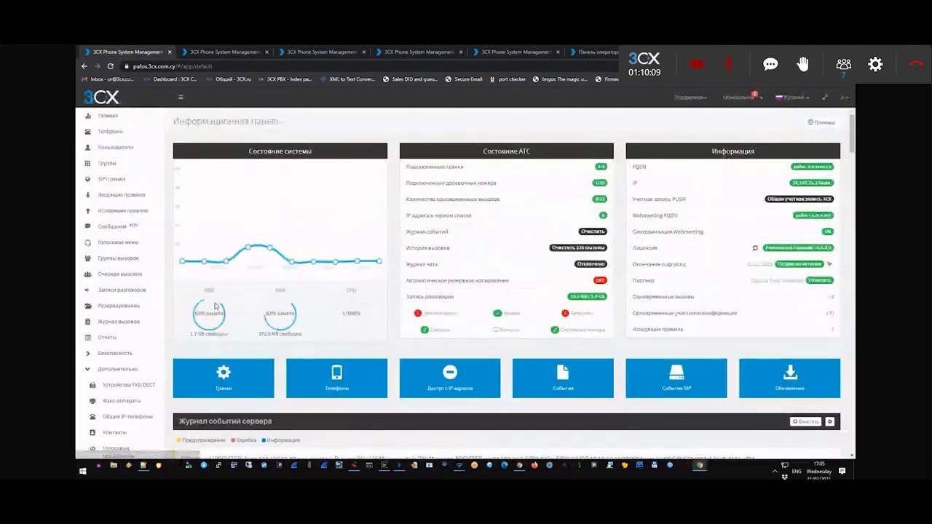
# Step: Enable the e-mail notification for the event "Войти в интерфейс управления 3CX" in the mail settings
pyautogui.scroll(-3, 215, 307)
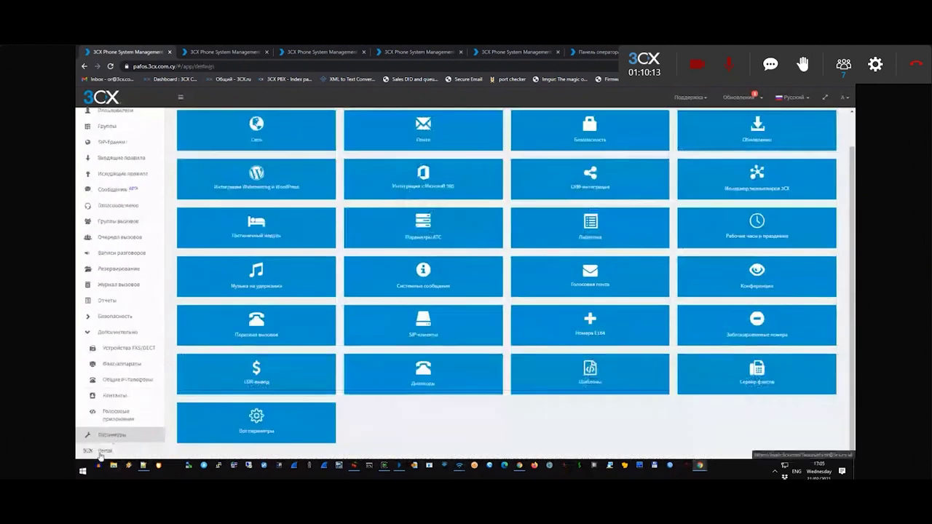
pyautogui.click(119, 439)
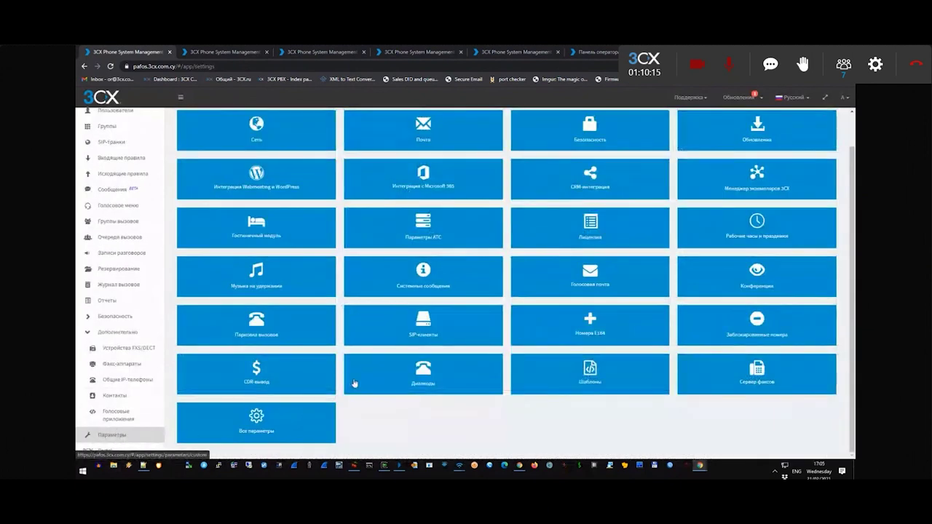
pyautogui.click(423, 168)
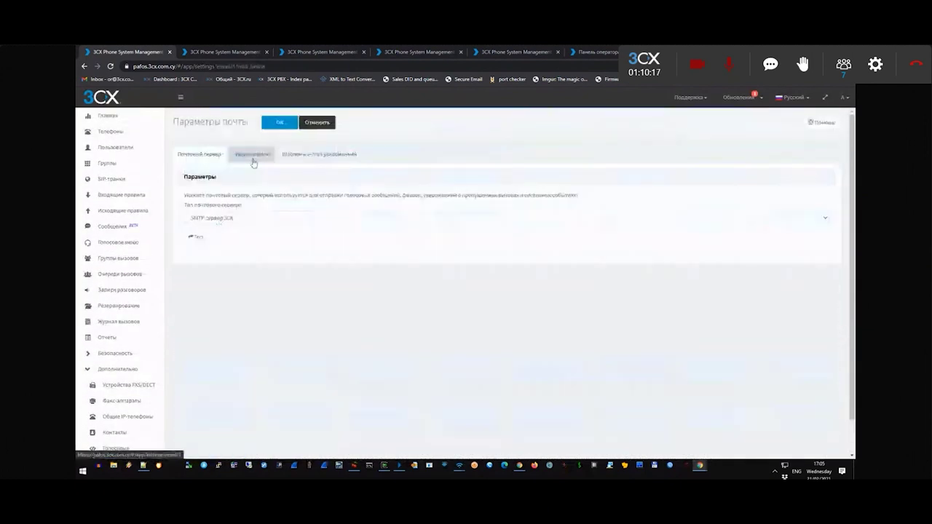
pyautogui.click(251, 155)
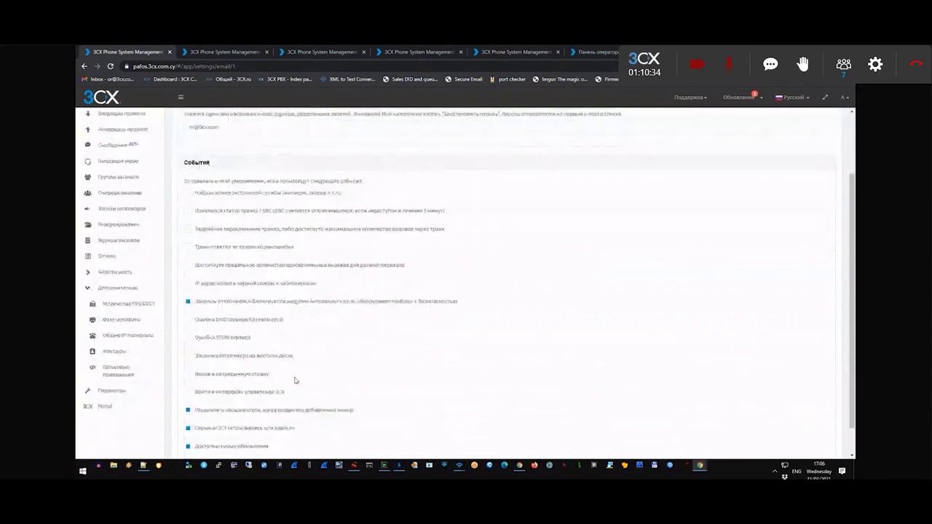
pyautogui.click(187, 392)
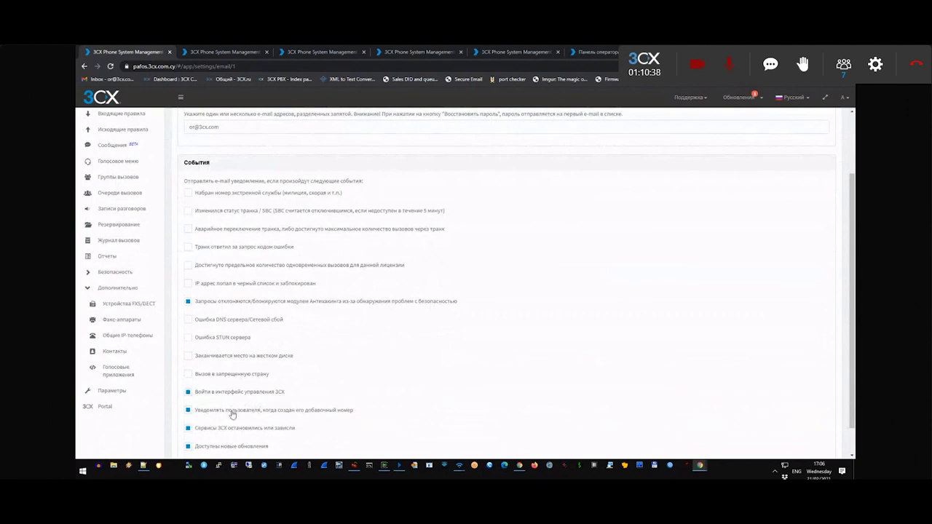
pyautogui.scroll(2, 211, 399)
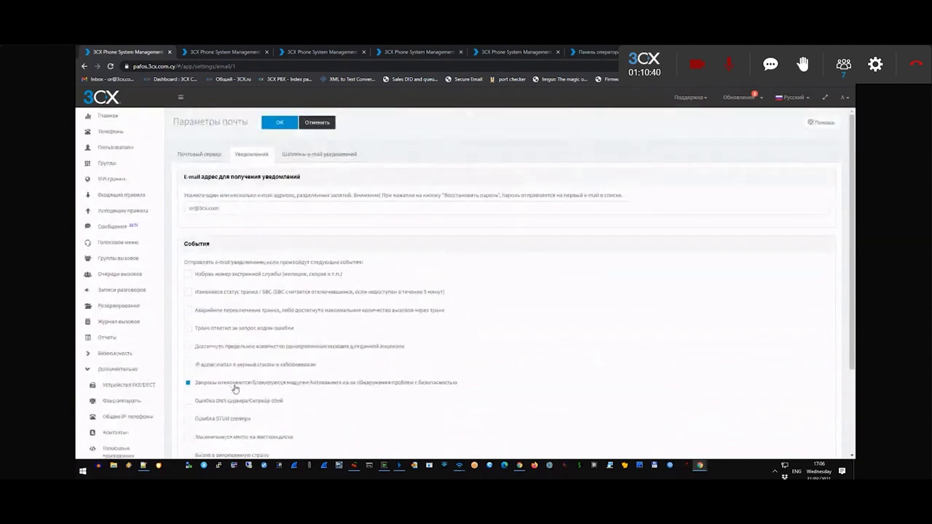
# Step: Check the notification e-mail address, then enable management console access to reports in extension 000's rights and save the extension
pyautogui.moveTo(216, 209); pyautogui.dragTo(185, 209)
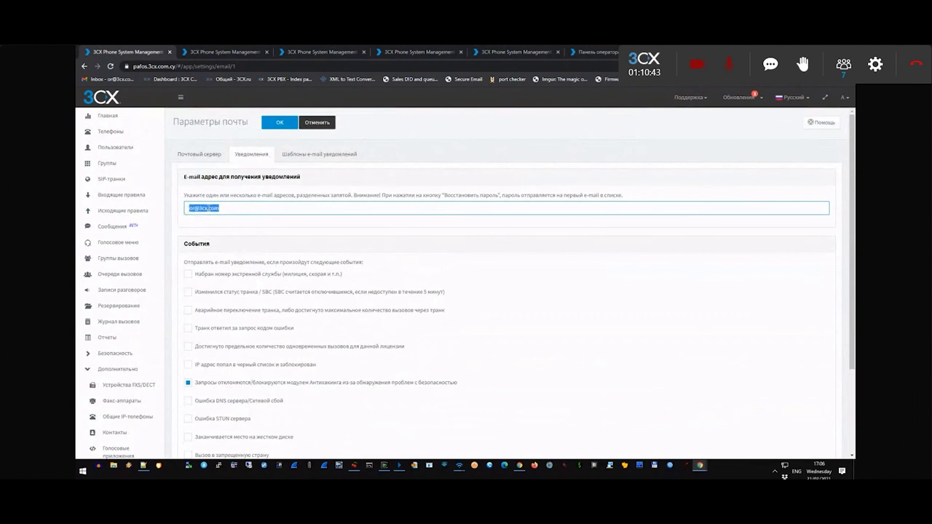
pyautogui.click(131, 150)
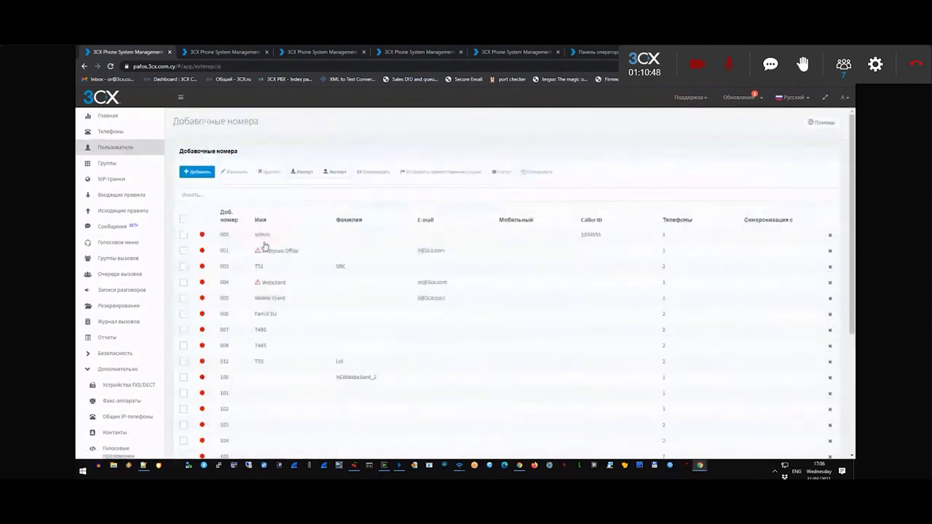
pyautogui.doubleClick(268, 235)
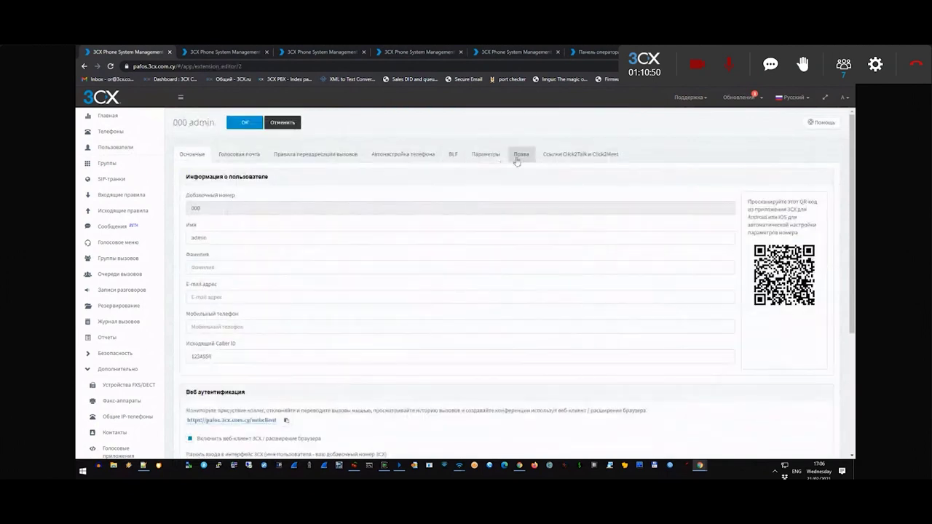
pyautogui.click(486, 155)
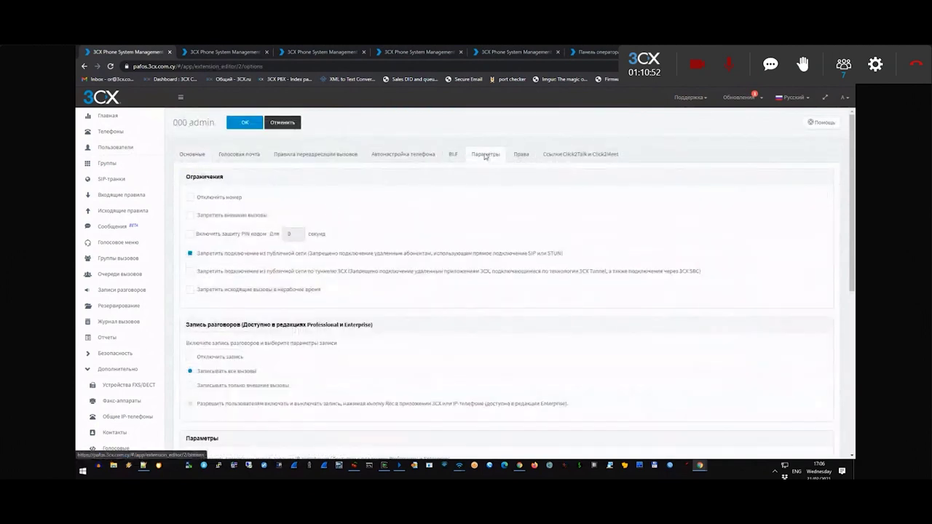
pyautogui.click(519, 156)
pyautogui.scroll(-10, 195, 435)
pyautogui.click(190, 394)
pyautogui.scroll(10, 401, 391)
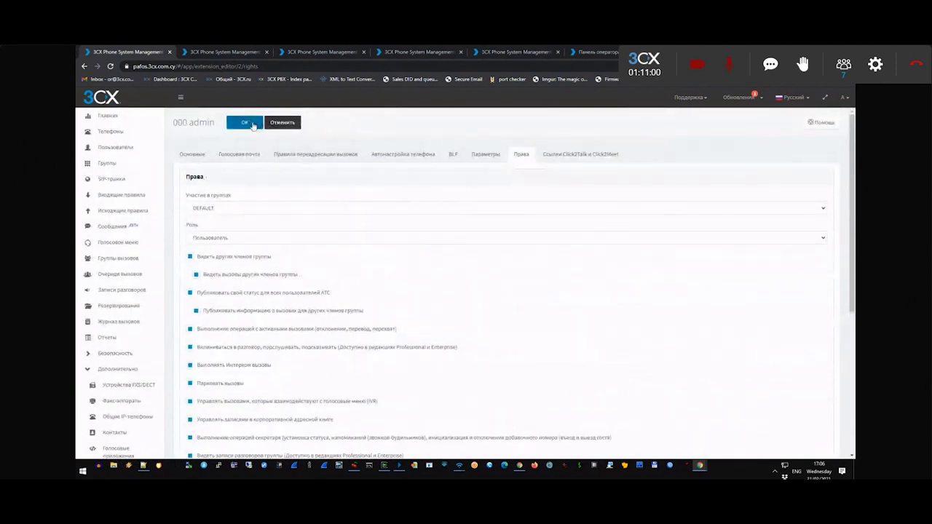
pyautogui.click(246, 124)
# Step: Log out of the administrator account and sign in as extension 000 with its account password
pyautogui.click(848, 97)
pyautogui.click(803, 131)
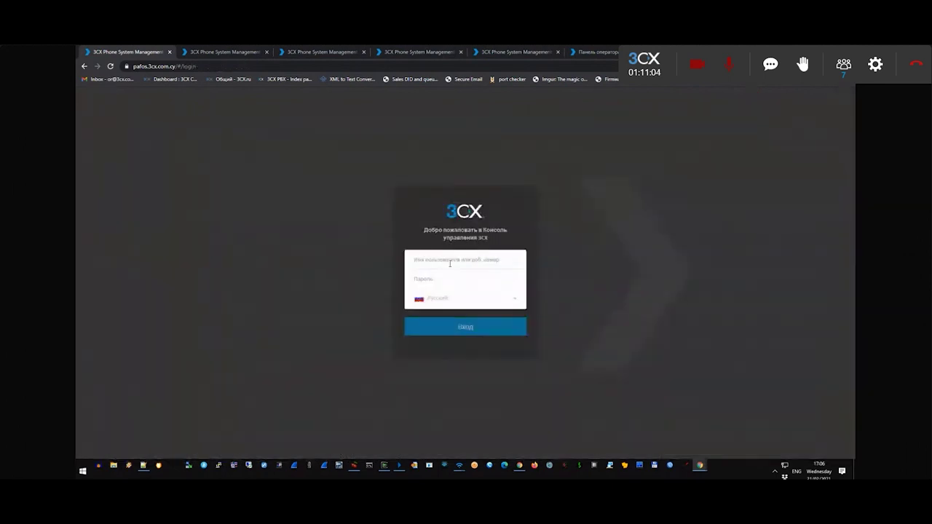
pyautogui.write('000')
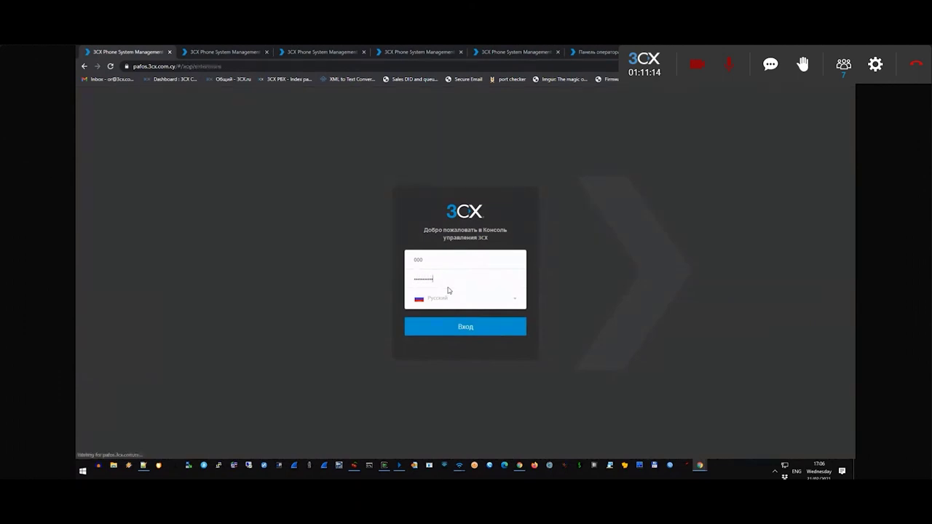
pyautogui.press('Return')
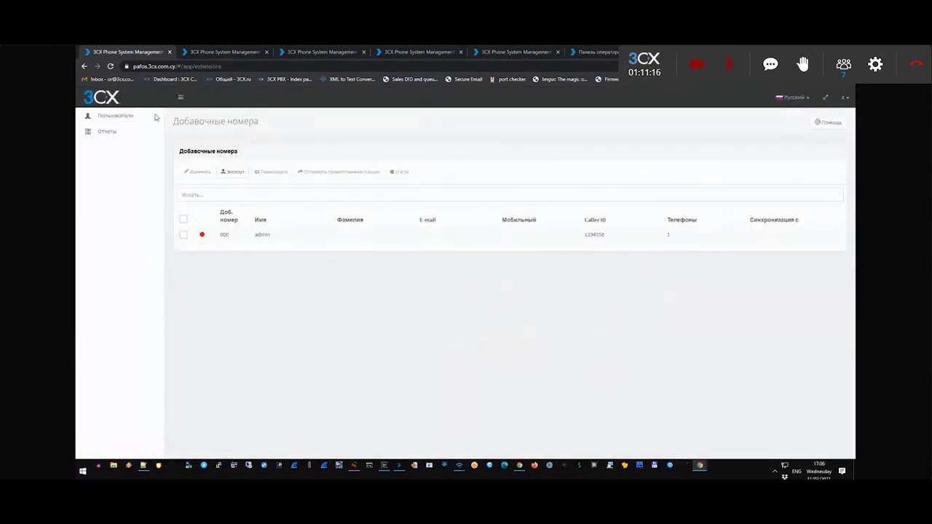
# Step: Open "Отчеты" from extension 000's account and look through the scheduled and finished reports
pyautogui.click(107, 133)
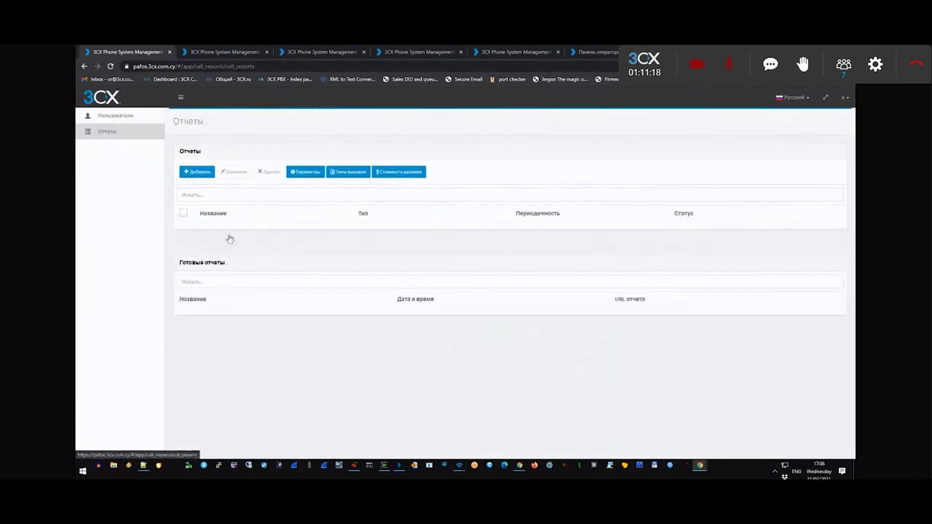
pyautogui.scroll(-5, 296, 348)
pyautogui.scroll(5, 366, 309)
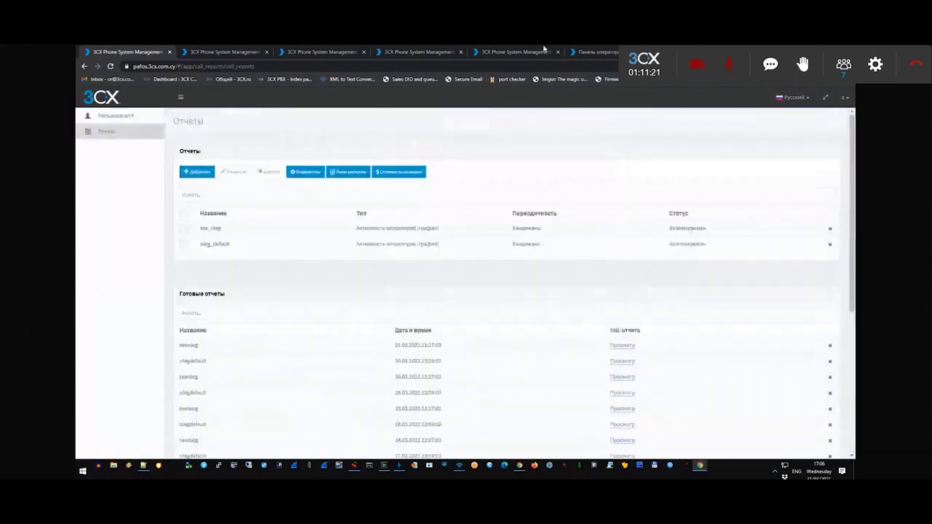
# Step: Switch to the Gmail inbox, open the new management console login notification and examine its name, extension number and IP address
pyautogui.click(109, 79)
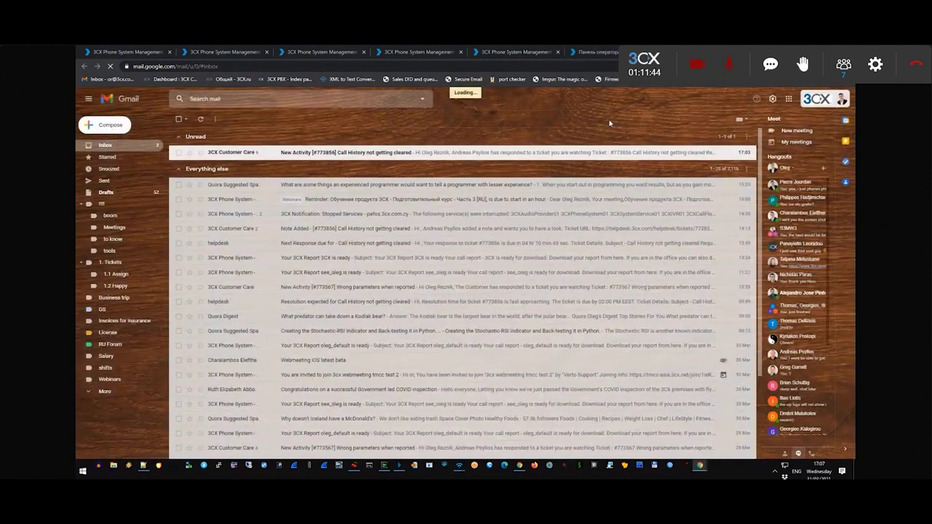
pyautogui.click(356, 155)
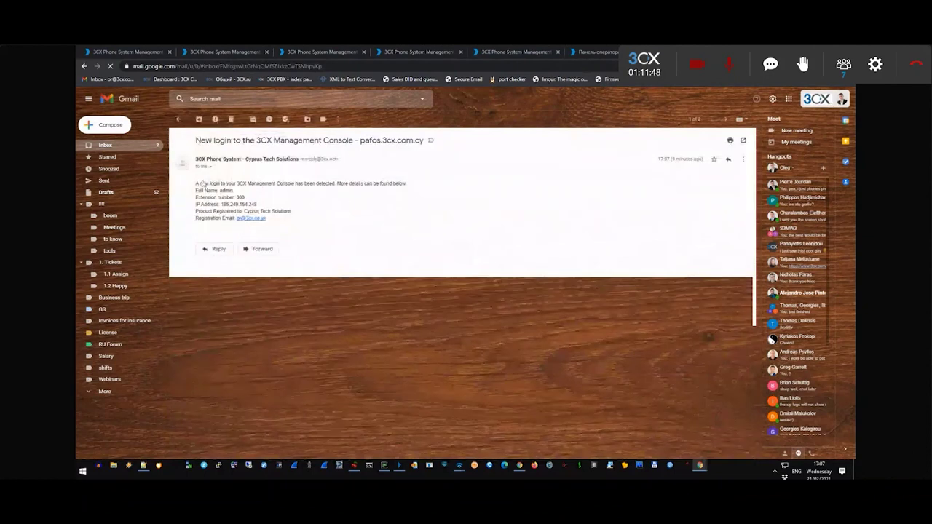
pyautogui.moveTo(197, 186); pyautogui.dragTo(298, 219)
pyautogui.click(297, 219)
pyautogui.moveTo(196, 183); pyautogui.dragTo(261, 199)
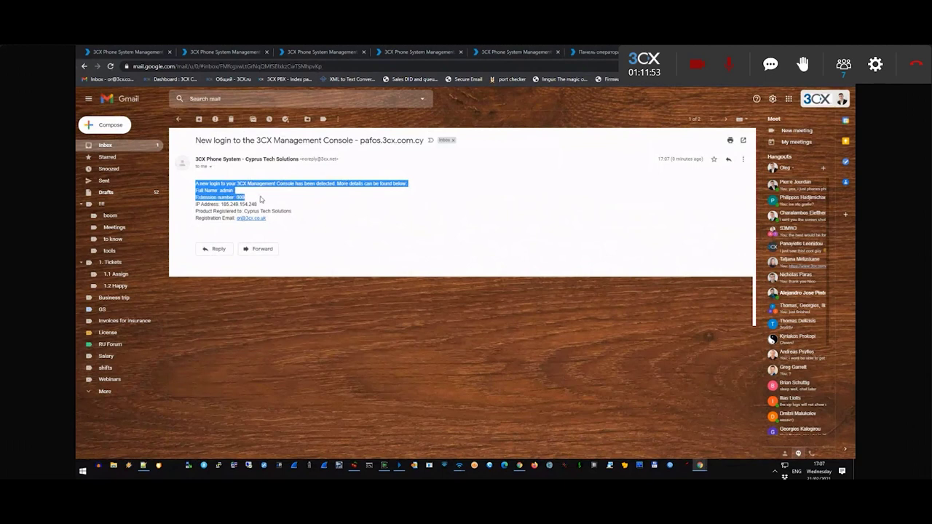
pyautogui.click(204, 205)
pyautogui.moveTo(197, 190); pyautogui.dragTo(260, 206)
pyautogui.click(227, 198)
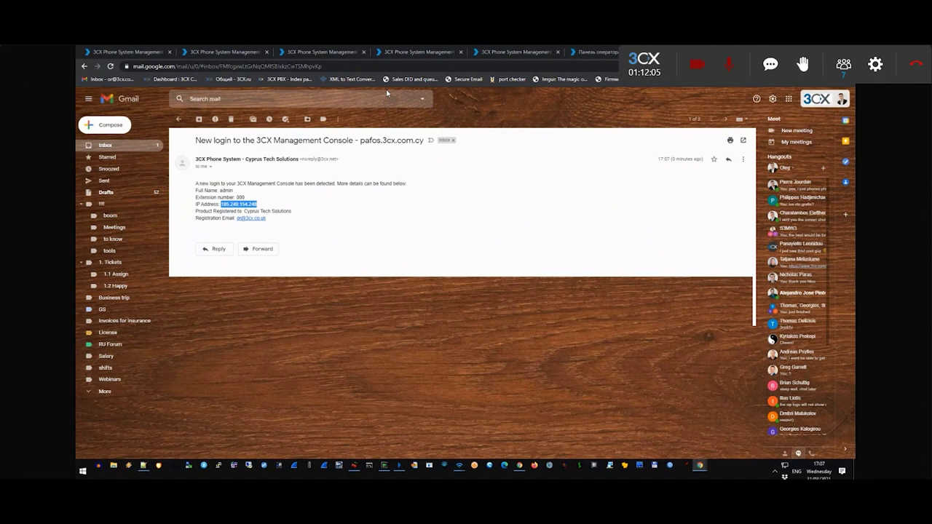
# Step: Return to the 3CX management console, log out of extension 000 and sign in with the administrator user name and password
pyautogui.click(260, 52)
pyautogui.click(131, 51)
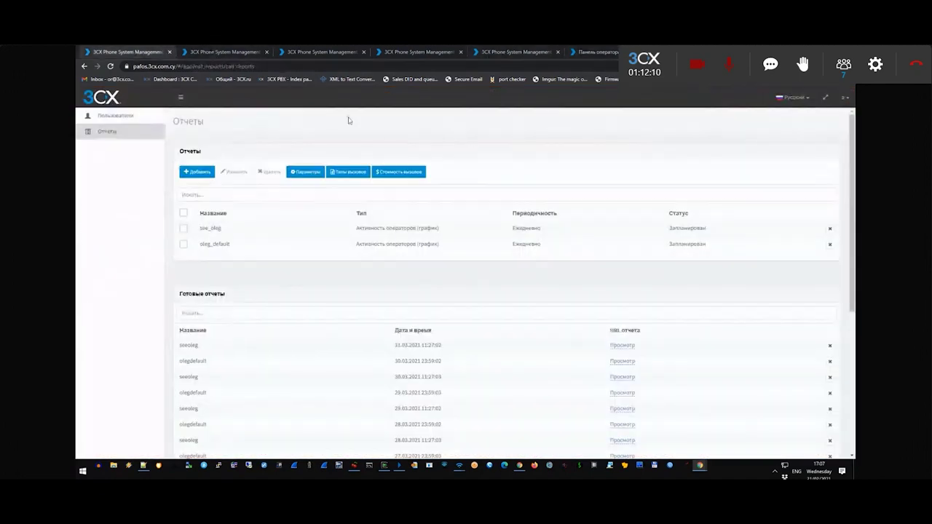
pyautogui.click(843, 97)
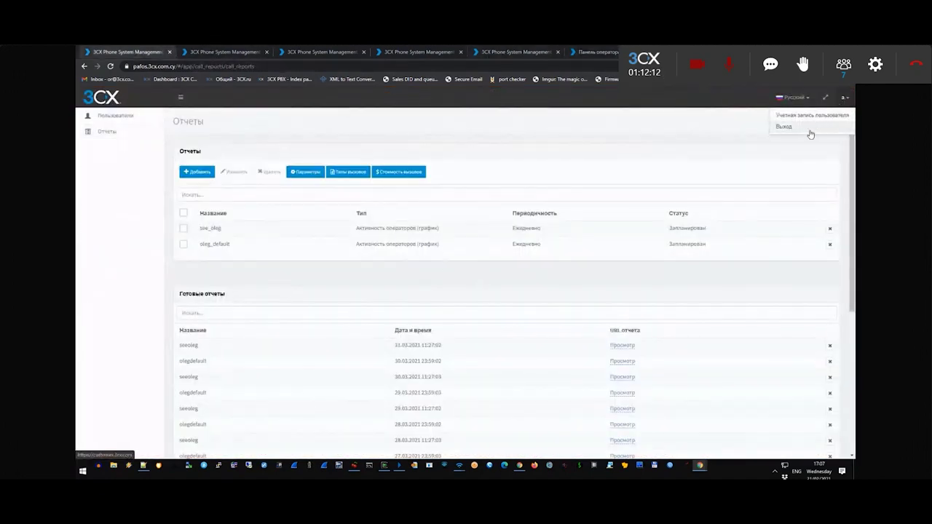
pyautogui.click(805, 129)
pyautogui.click(435, 260)
pyautogui.write('admink')
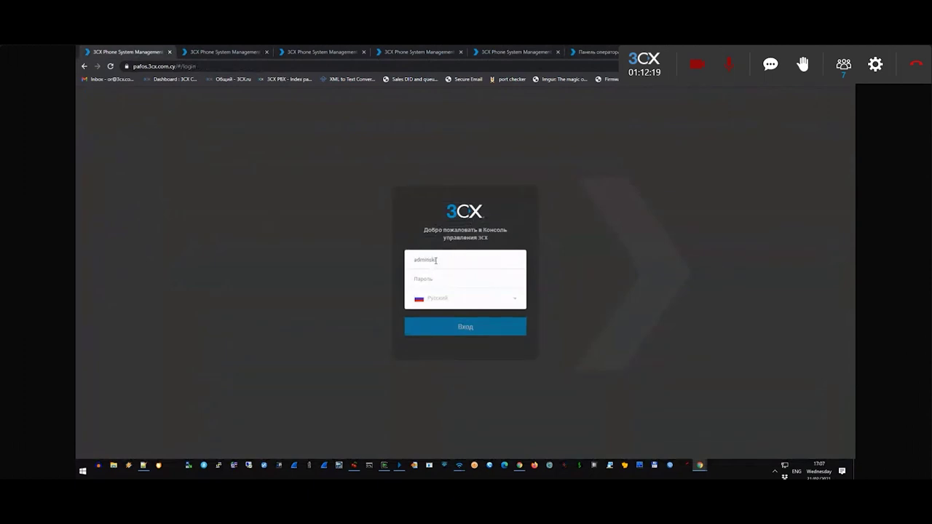
pyautogui.press('Tab')
pyautogui.write('•••')
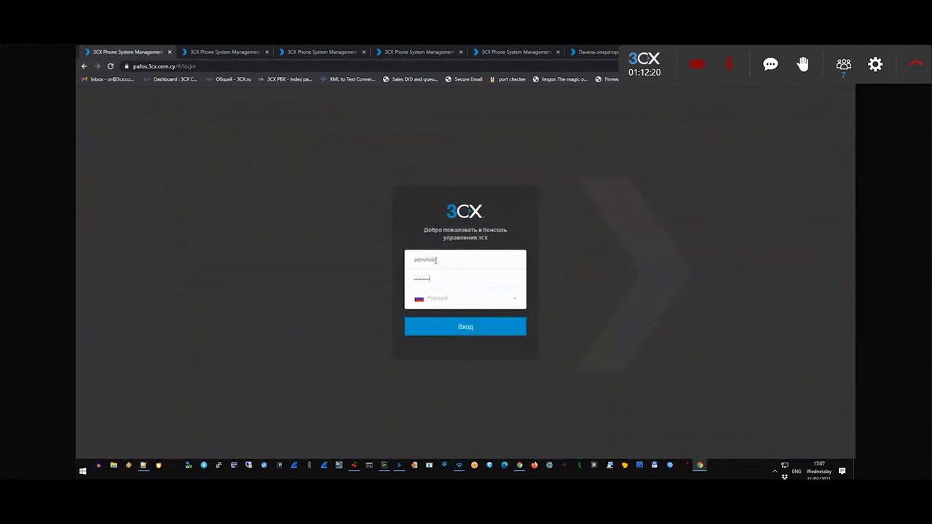
pyautogui.press('Return')
# Step: Examine the server event log entry about extension 000's login to the management console
pyautogui.scroll(-4, 276, 290)
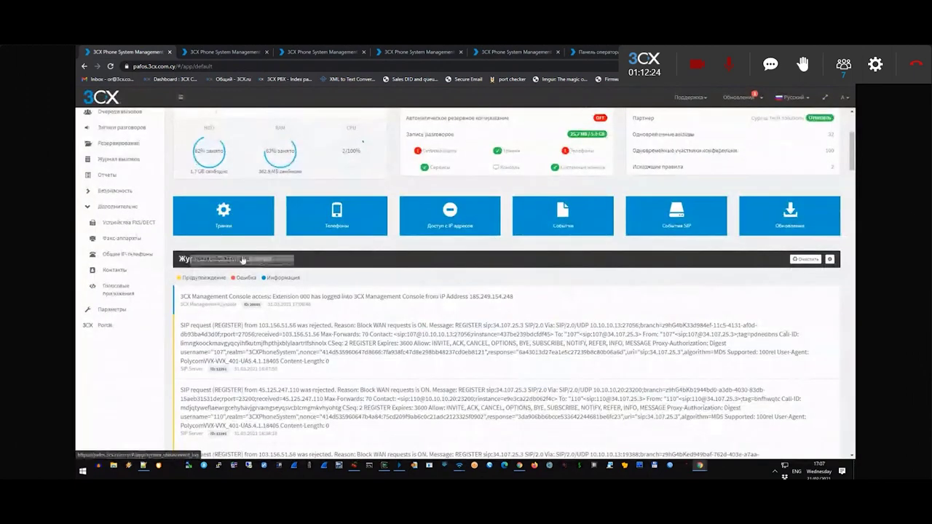
pyautogui.moveTo(514, 299); pyautogui.dragTo(180, 297)
pyautogui.click(252, 297)
pyautogui.moveTo(289, 297); pyautogui.dragTo(517, 297)
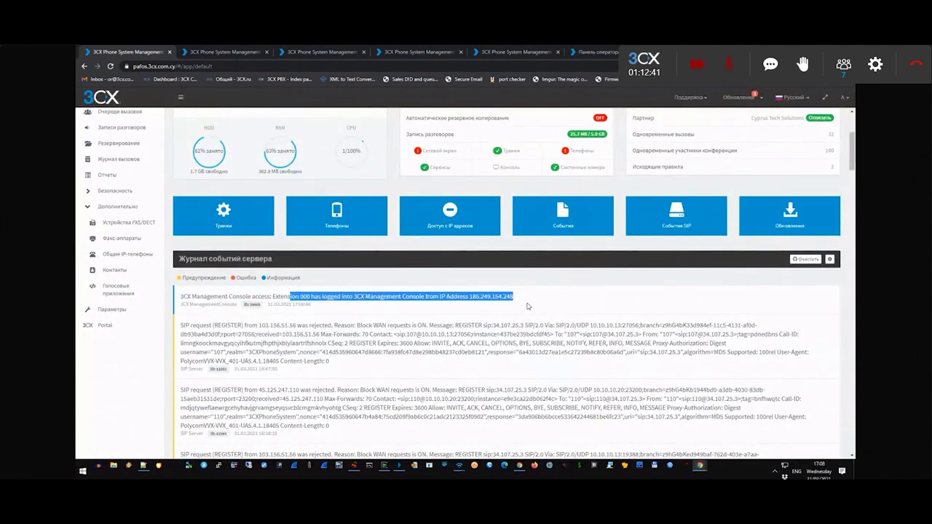